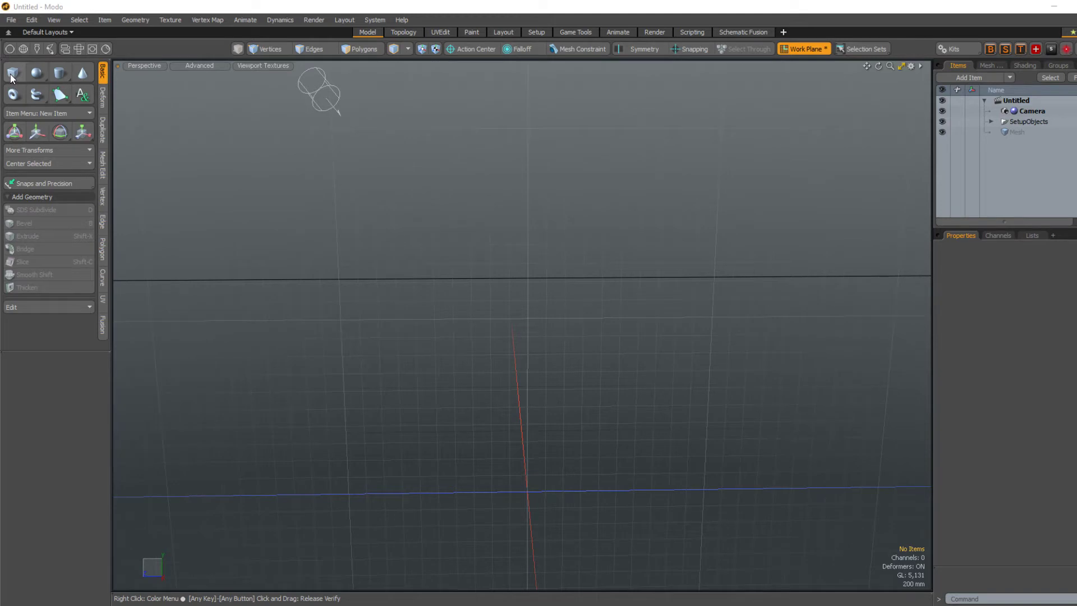
Draw a cube with the Basic toolbox Cube tool and drop the tool
{"action": "left_click", "coordinate": [11, 74]}
{"action": "mouse_move", "coordinate": [500, 309]}
{"action": "left_mouse_down", "text": "alt"}
{"action": "mouse_move", "coordinate": [493, 297]}
{"action": "mouse_move", "coordinate": [485, 329]}
{"action": "mouse_move", "coordinate": [539, 278]}
{"action": "left_mouse_up", "text": "alt"}
{"action": "key", "text": "3"}
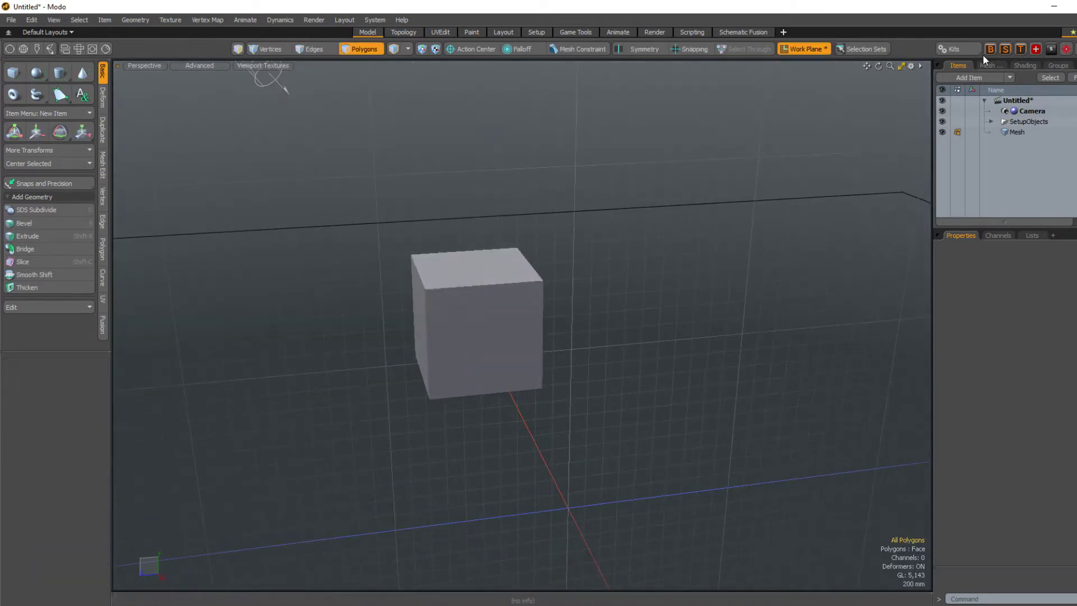
{"action": "left_click", "coordinate": [988, 49]}
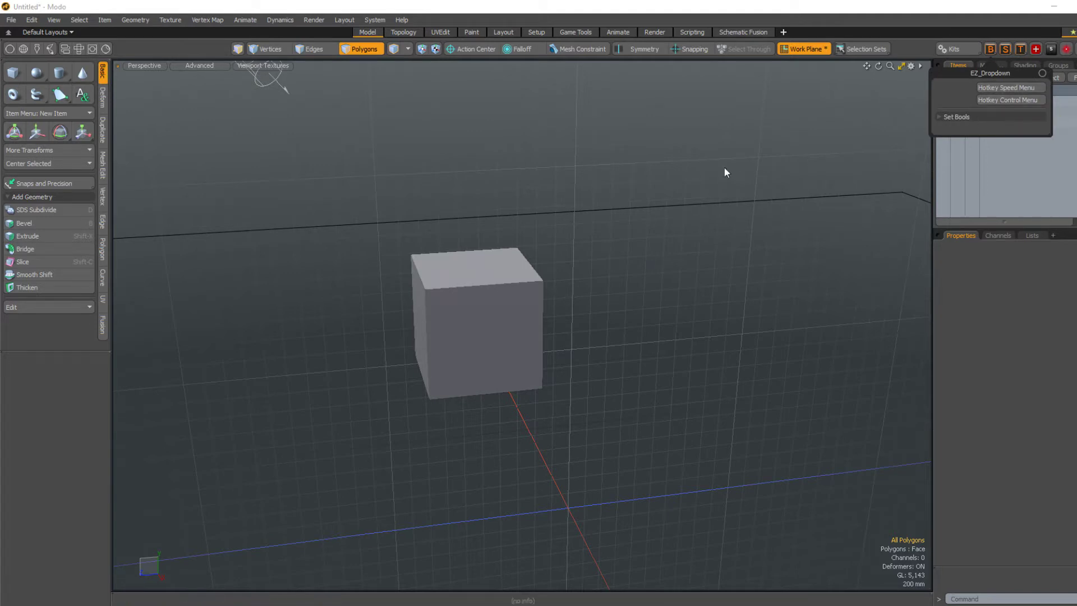
Close the EZ_Dropdown popup and select all six polygons of the cube
{"action": "middle_click_drag", "start_coordinate": [426, 230], "coordinate": [522, 236]}
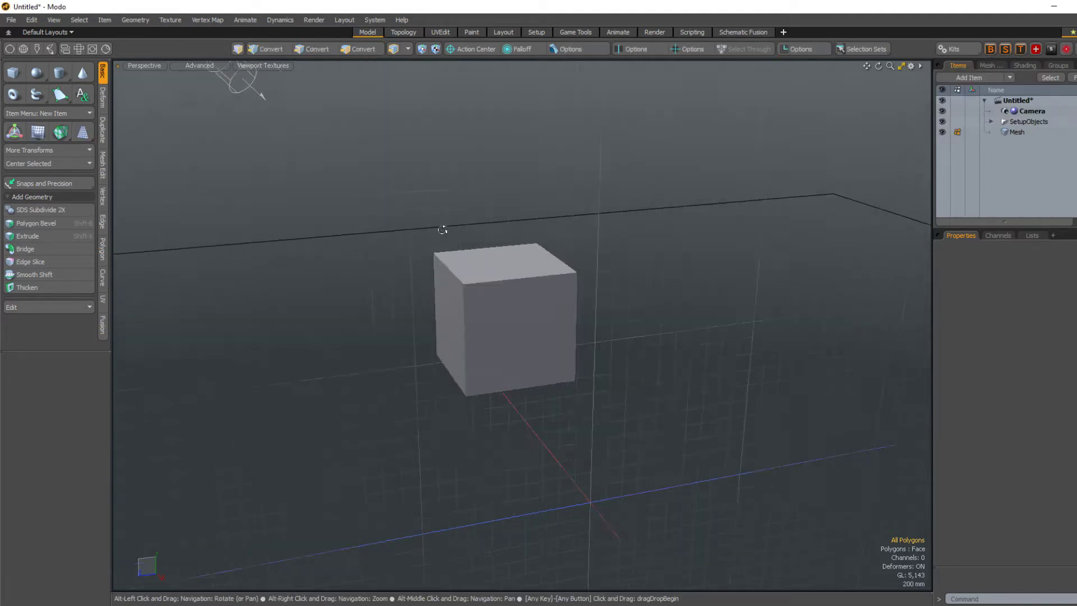
{"action": "left_click", "coordinate": [992, 49]}
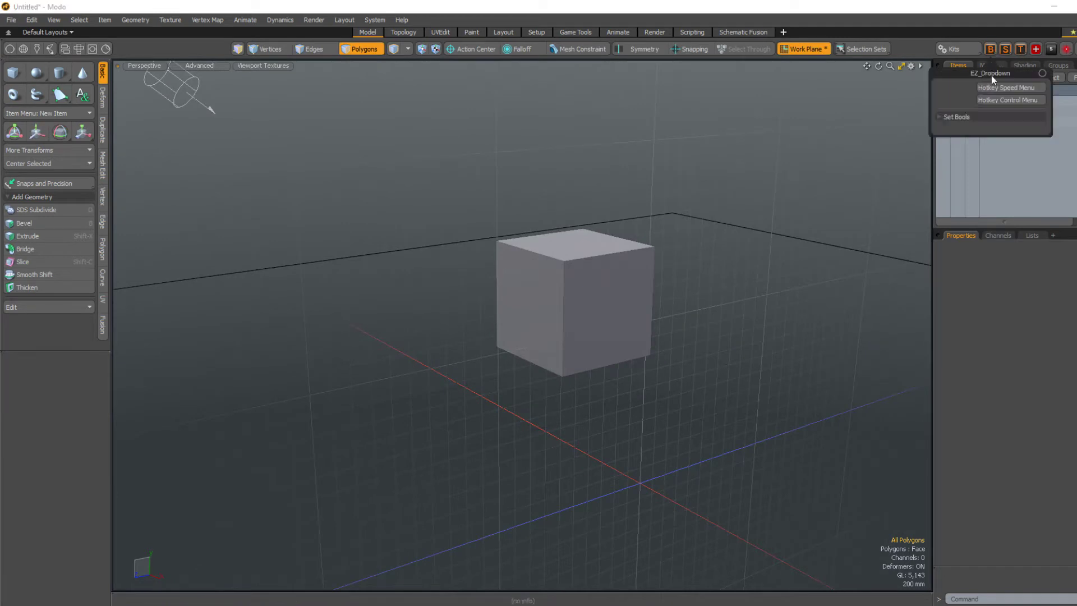
{"action": "left_click", "coordinate": [798, 156]}
{"action": "middle_click_drag", "start_coordinate": [698, 193], "coordinate": [518, 330]}
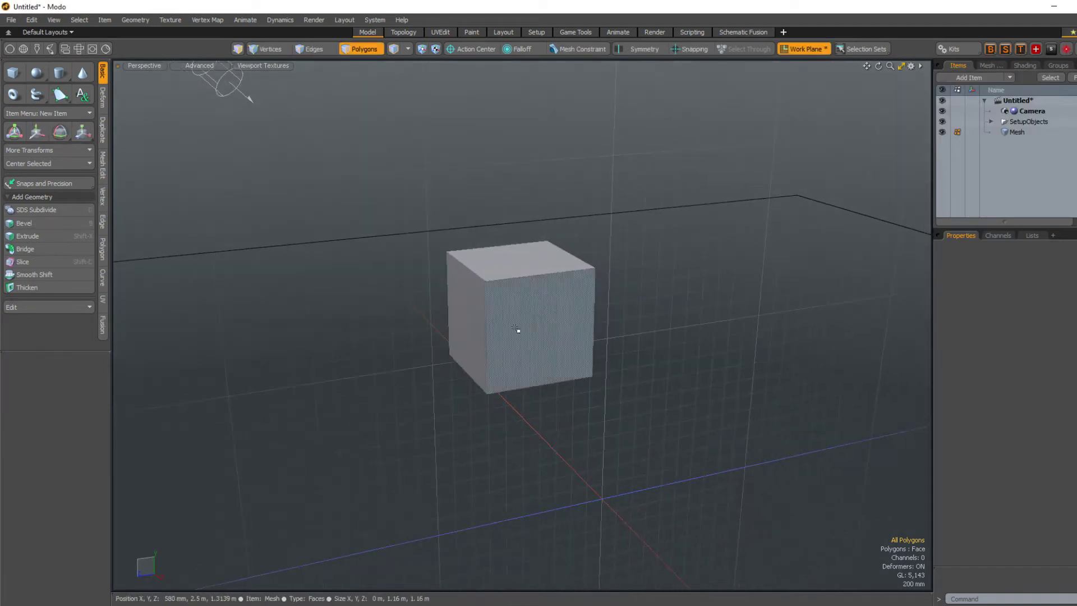
{"action": "double_click", "coordinate": [503, 313]}
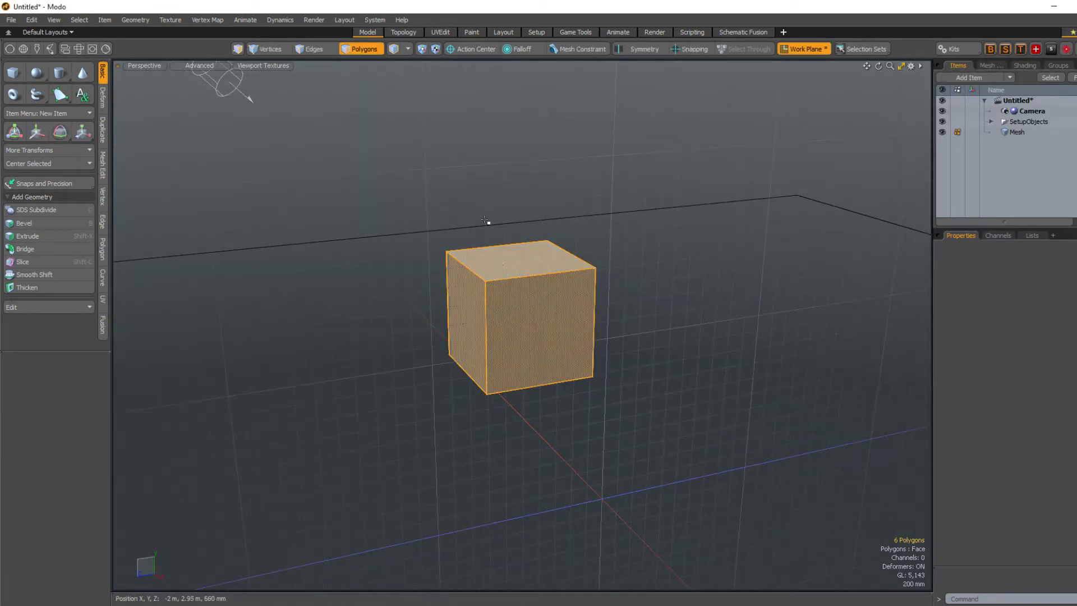
Create a boolean assembly with BooleanSetup > Set Boolean Op
{"action": "key", "text": "q"}
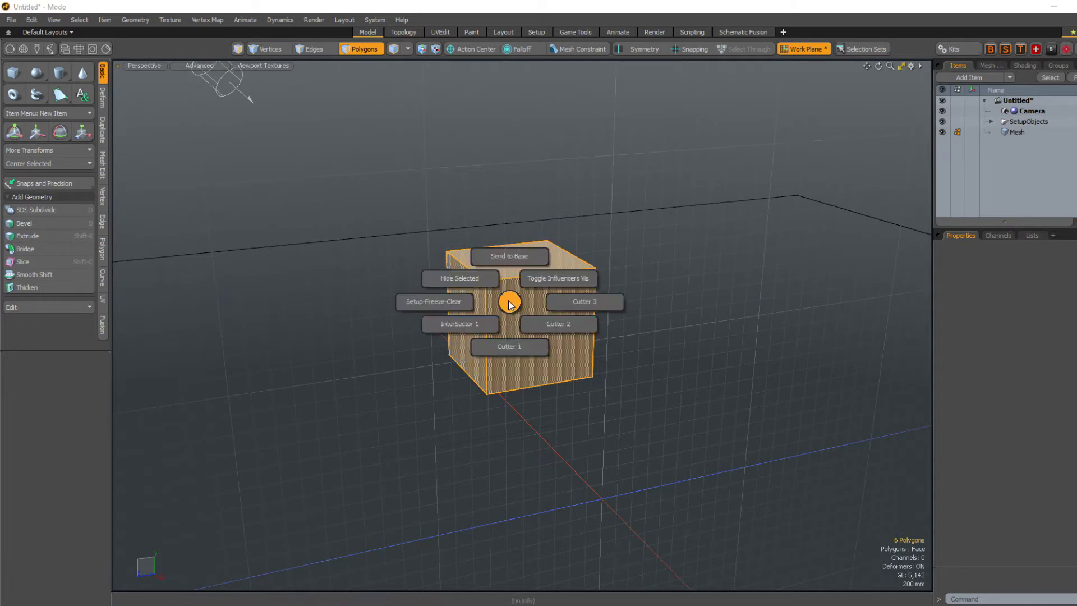
{"action": "left_click", "coordinate": [475, 301]}
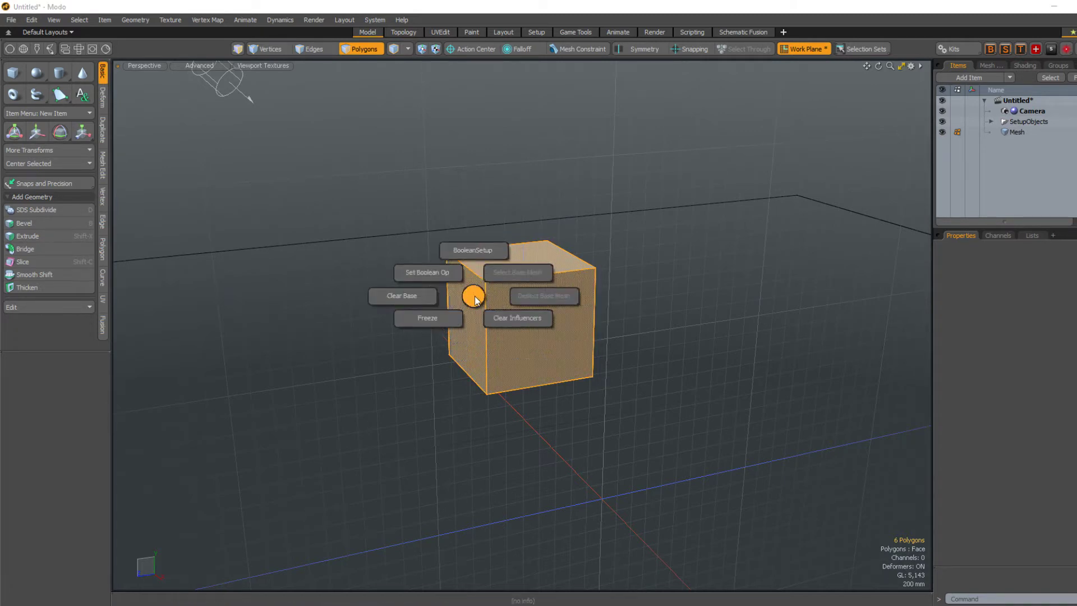
{"action": "left_click", "coordinate": [480, 255]}
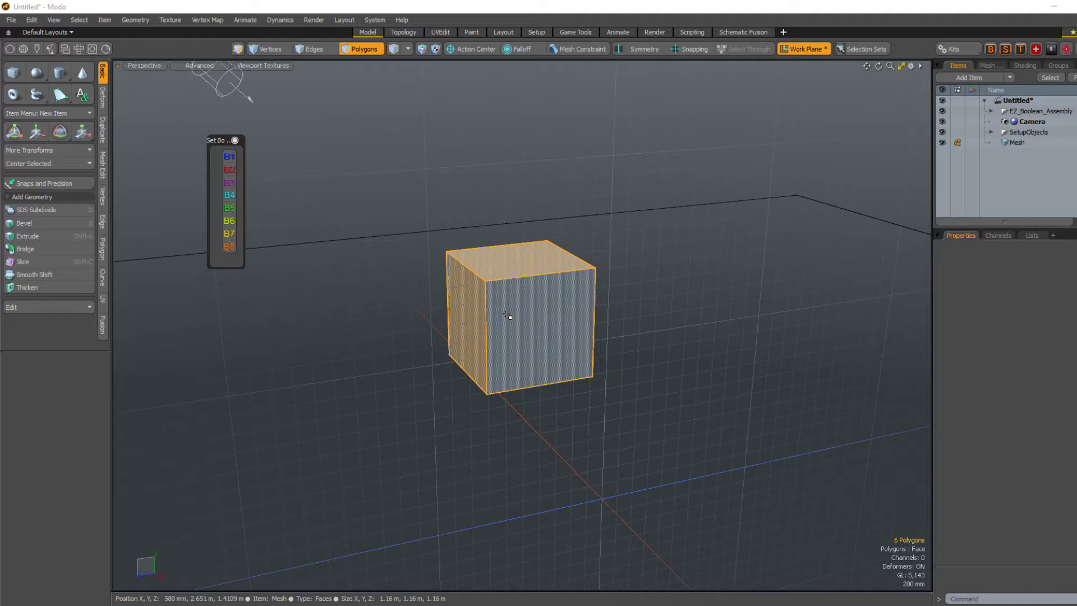
{"action": "left_click", "coordinate": [485, 188]}
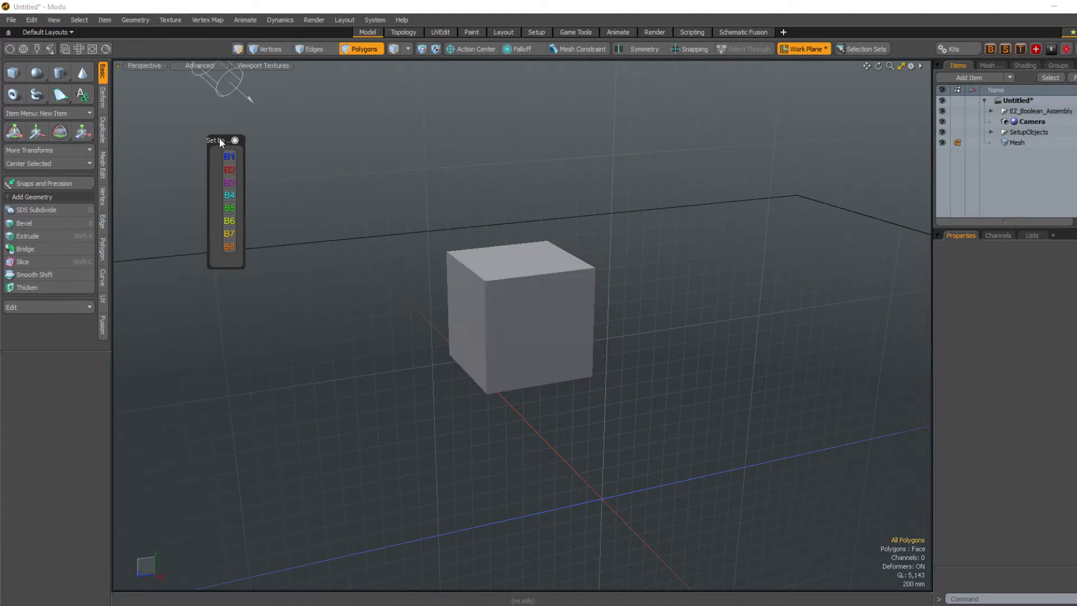
{"action": "left_click_drag", "start_coordinate": [221, 142], "coordinate": [140, 205]}
Send the cube to Base so it becomes Base_Mesh_B0
{"action": "left_click", "coordinate": [522, 319]}
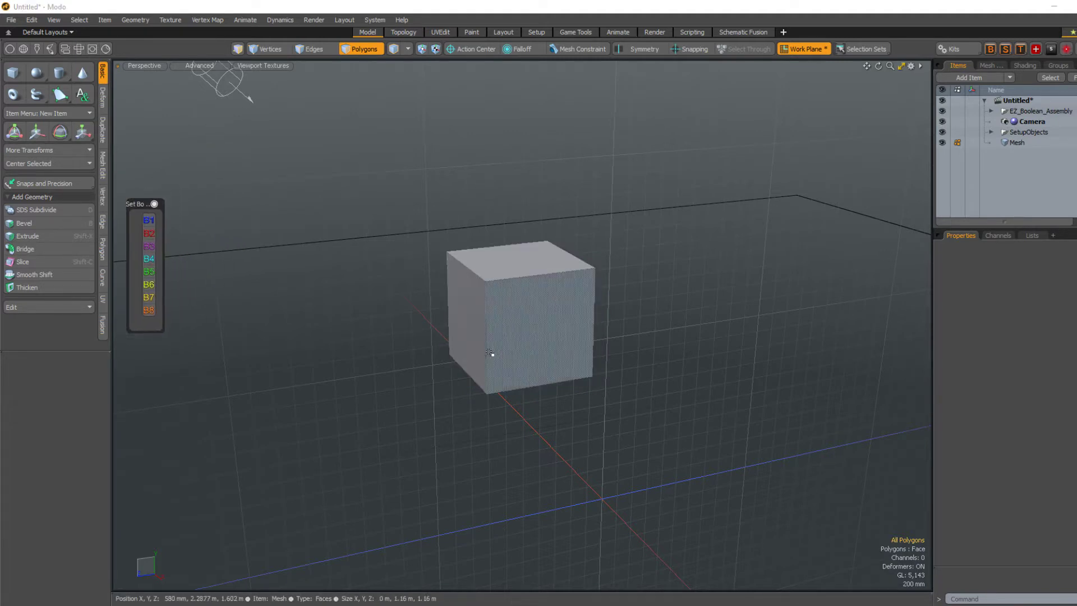
{"action": "double_click", "coordinate": [522, 318]}
{"action": "key", "text": "shift+b"}
{"action": "left_click", "coordinate": [544, 265]}
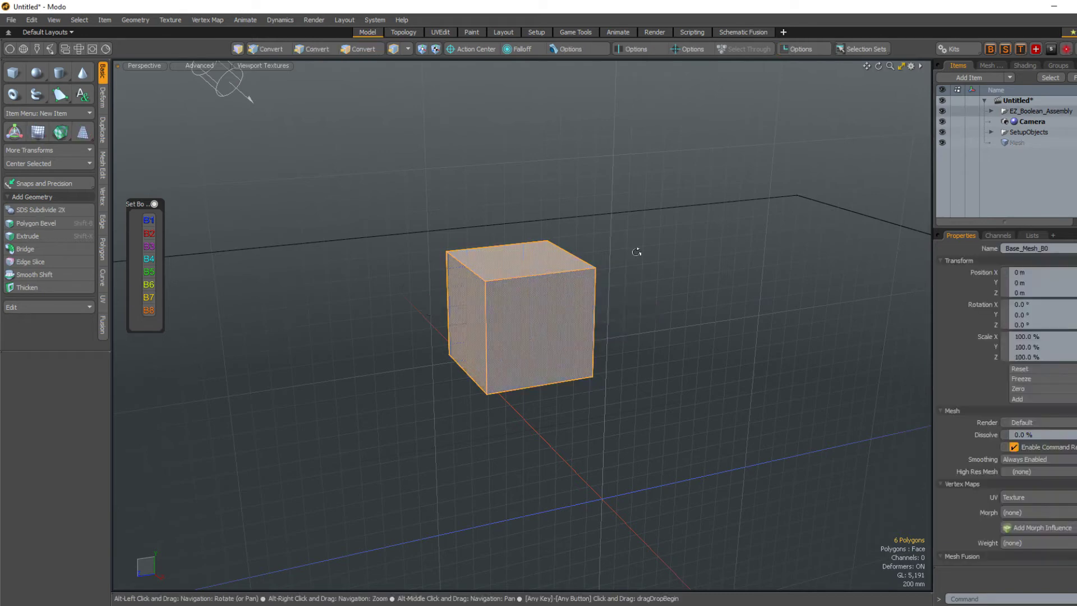
{"action": "left_click_drag", "start_coordinate": [637, 250], "coordinate": [593, 258], "text": "alt"}
{"action": "left_click", "coordinate": [532, 244]}
{"action": "mouse_move", "coordinate": [539, 354]}
{"action": "left_mouse_down", "text": "alt"}
{"action": "mouse_move", "coordinate": [608, 353]}
{"action": "mouse_move", "coordinate": [555, 320]}
{"action": "mouse_move", "coordinate": [563, 370]}
{"action": "left_mouse_up", "text": "alt"}
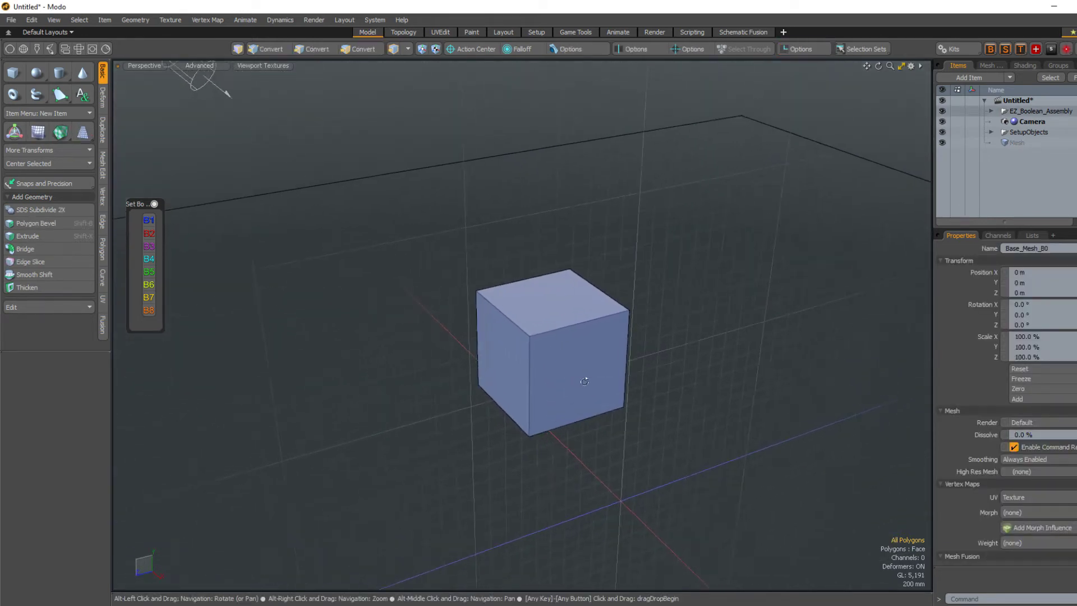
{"action": "key", "text": "w"}
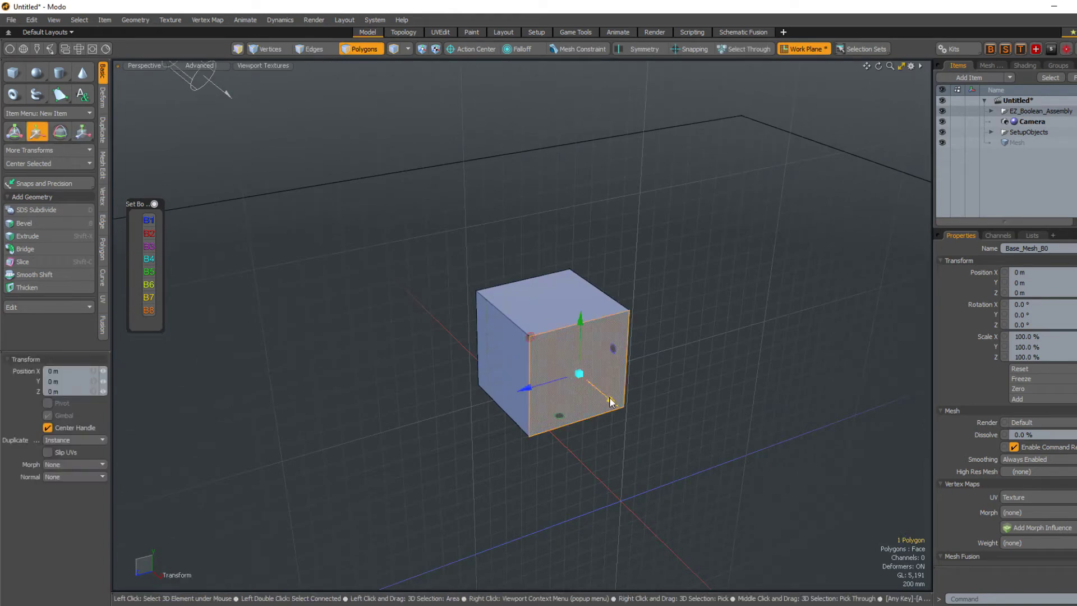
Stretch the cube into a long block by dragging one face
{"action": "mouse_move", "coordinate": [612, 402]}
{"action": "left_mouse_down"}
{"action": "mouse_move", "coordinate": [699, 396]}
{"action": "mouse_move", "coordinate": [554, 285]}
{"action": "left_mouse_up"}
{"action": "key", "text": "q"}
{"action": "double_click", "coordinate": [554, 284]}
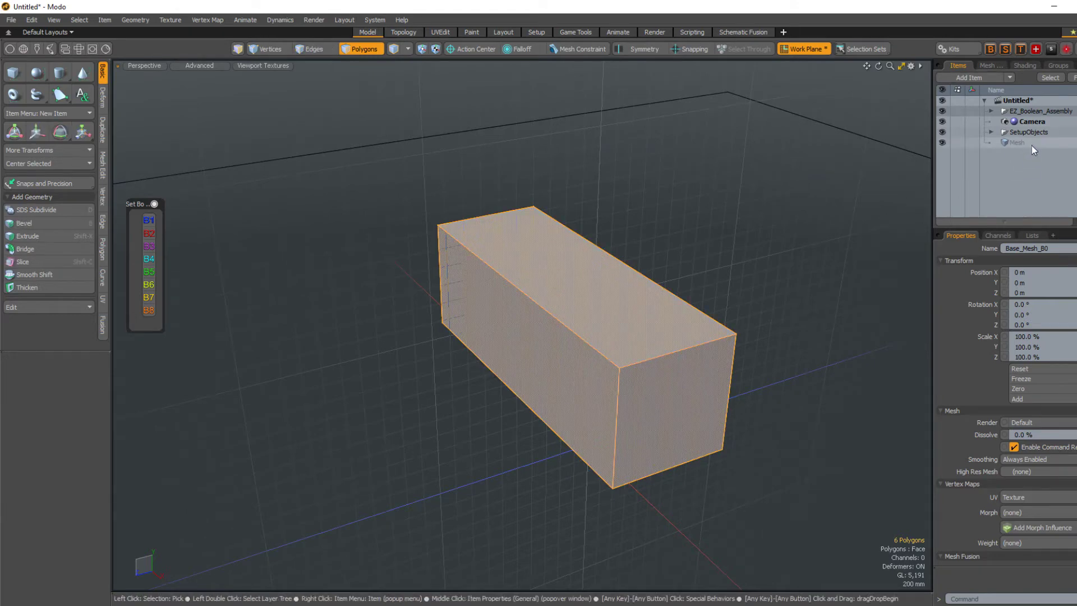
Copy the block, raise the copy and scale it down over the upper end
{"action": "key", "text": "w"}
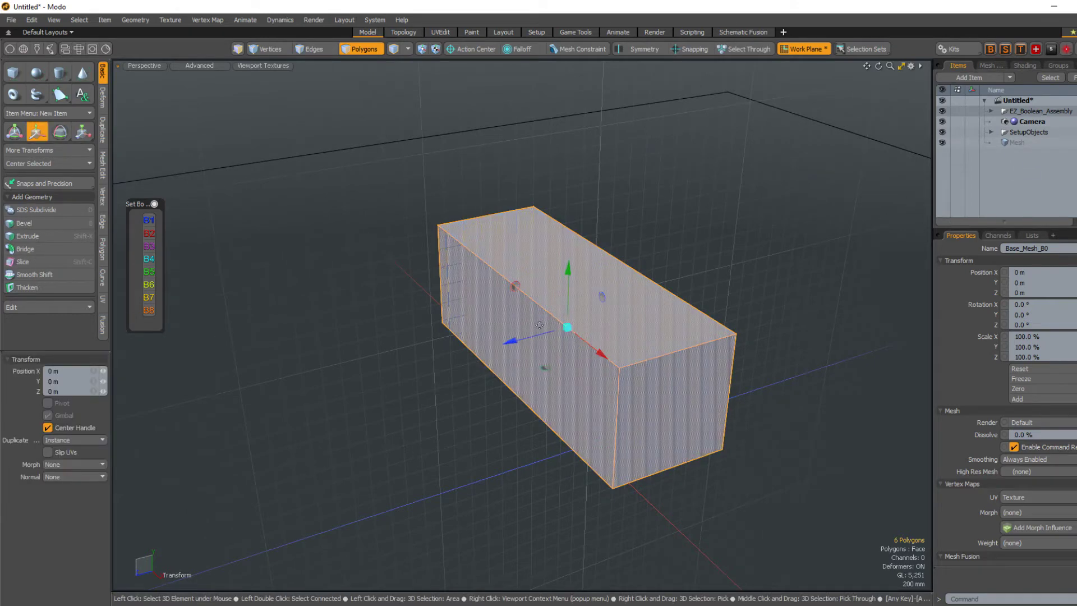
{"action": "left_click_drag", "start_coordinate": [540, 325], "coordinate": [442, 350]}
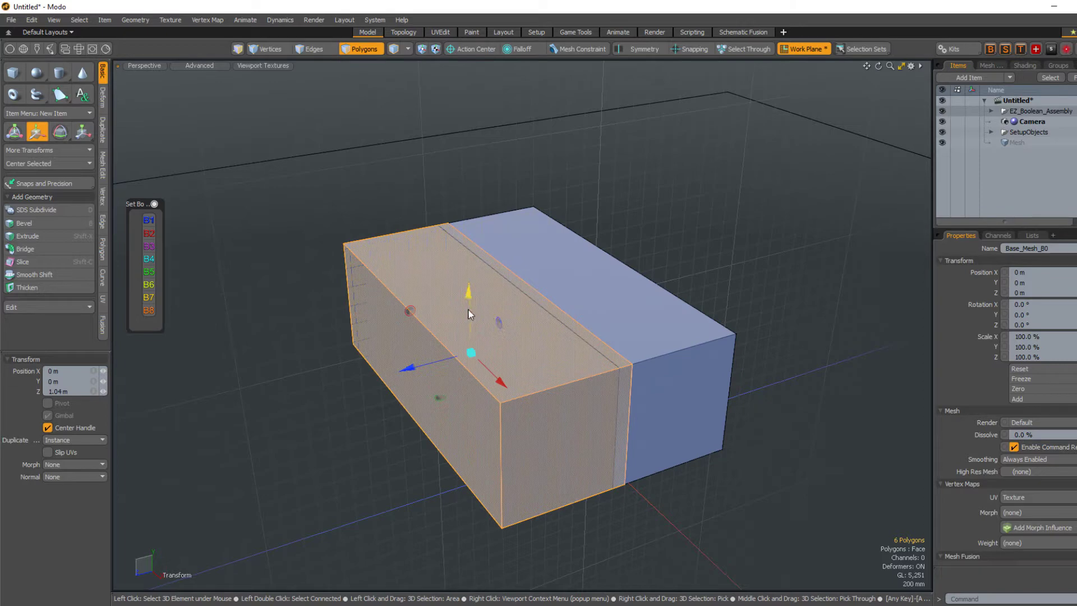
{"action": "left_click_drag", "start_coordinate": [469, 314], "coordinate": [469, 272]}
{"action": "key", "text": "r"}
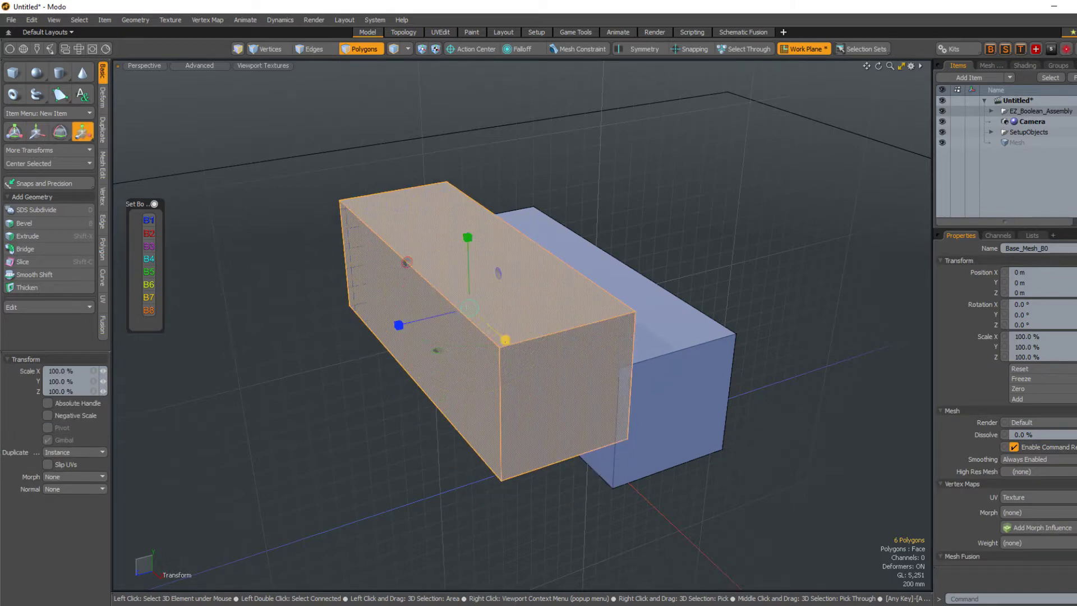
{"action": "mouse_move", "coordinate": [506, 340]}
{"action": "left_mouse_down"}
{"action": "mouse_move", "coordinate": [481, 320]}
{"action": "mouse_move", "coordinate": [504, 313]}
{"action": "left_mouse_up"}
{"action": "key", "text": "w"}
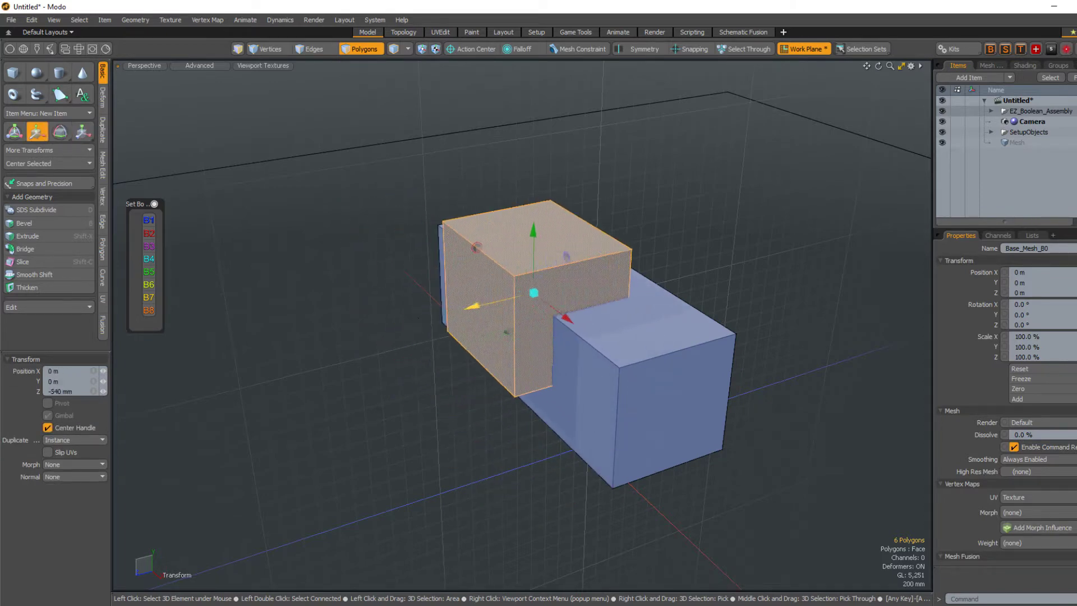
{"action": "key", "text": "ctrl+e"}
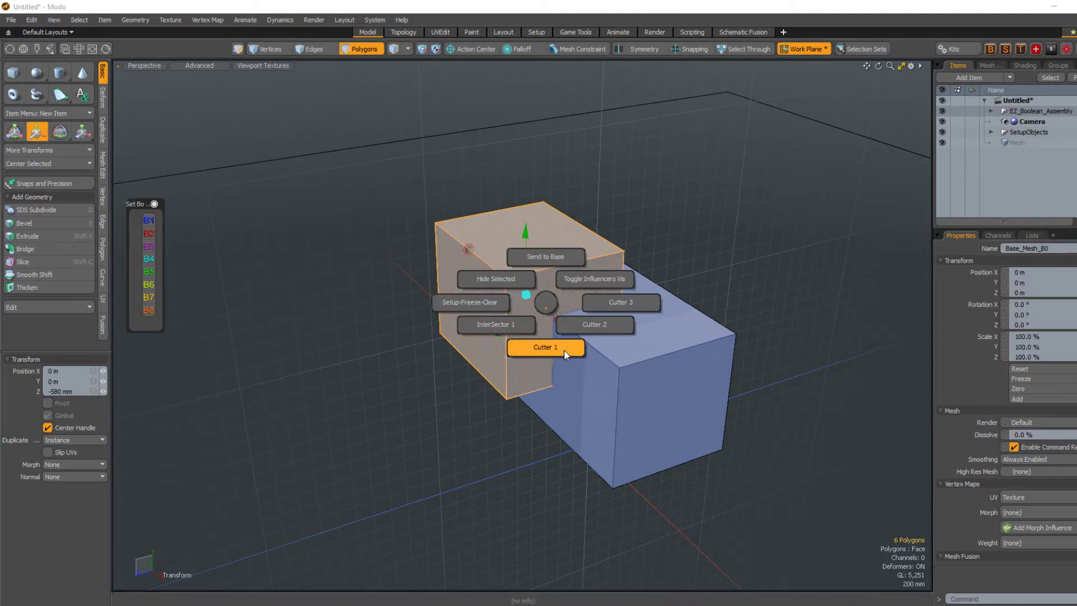
Make the small box Cutter 1 (C1_B0) to notch the block, then browse the boolean slots
{"action": "left_click", "coordinate": [564, 349]}
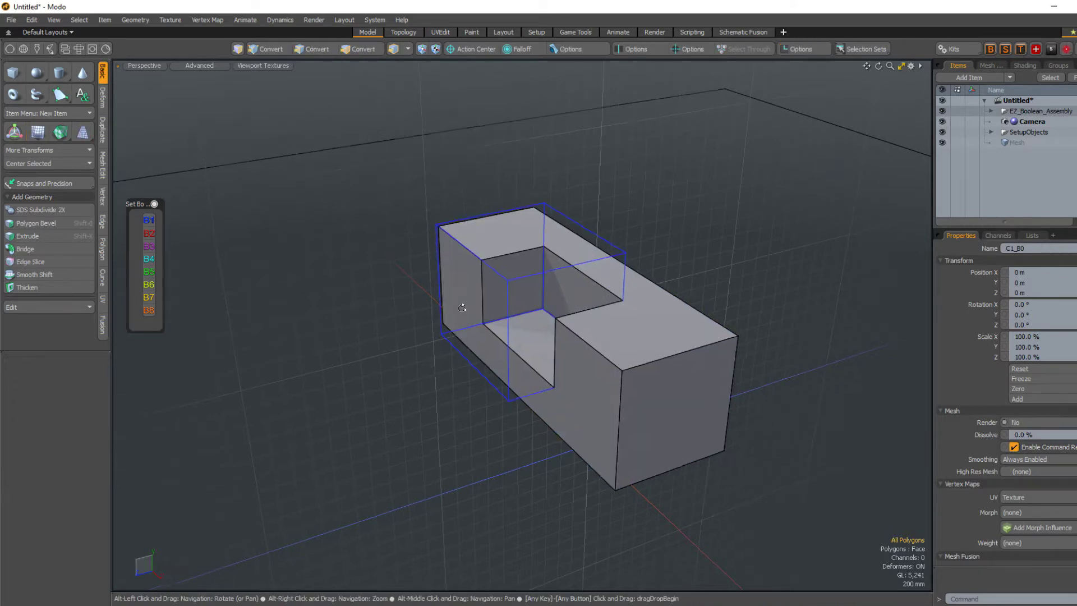
{"action": "mouse_move", "coordinate": [462, 308]}
{"action": "left_mouse_down", "text": "alt"}
{"action": "mouse_move", "coordinate": [493, 309]}
{"action": "mouse_move", "coordinate": [382, 287]}
{"action": "left_mouse_up", "text": "alt"}
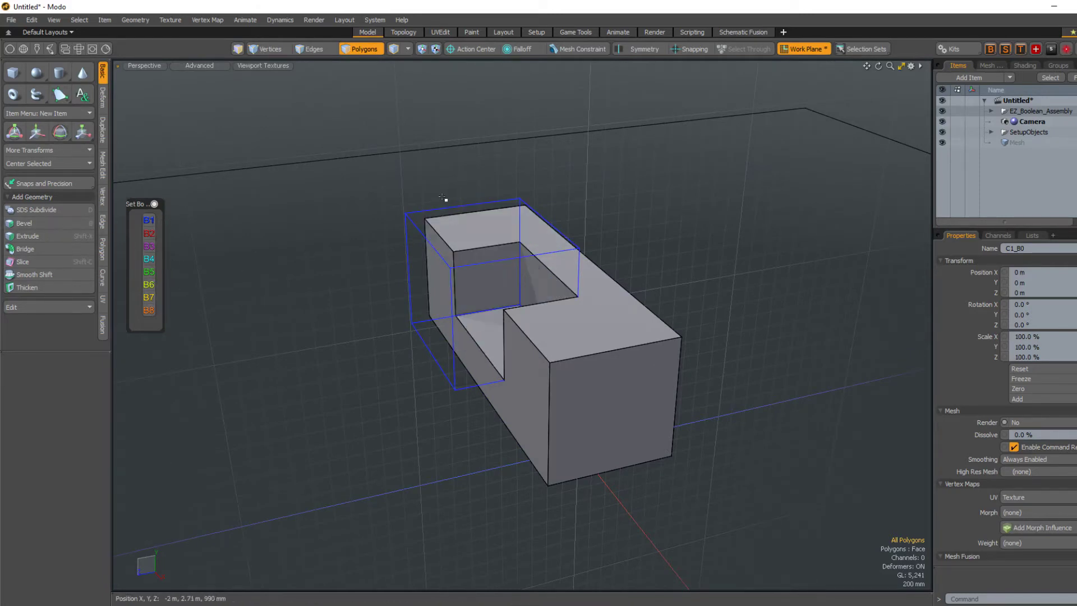
{"action": "key", "text": "ctrl+alt+b"}
{"action": "left_click", "coordinate": [442, 167]}
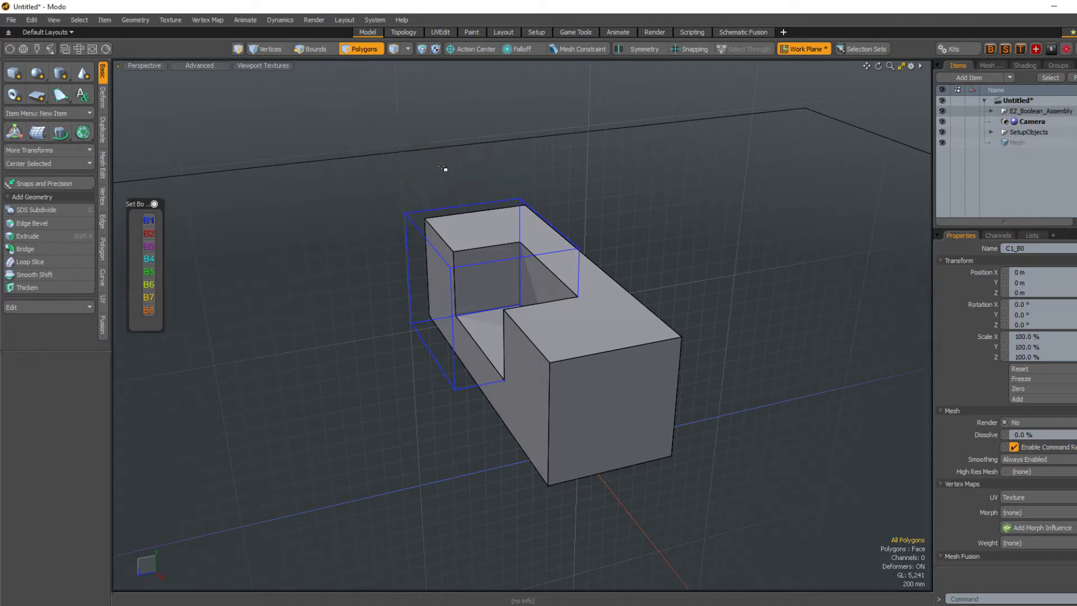
{"action": "key", "text": "ctrl+alt+b"}
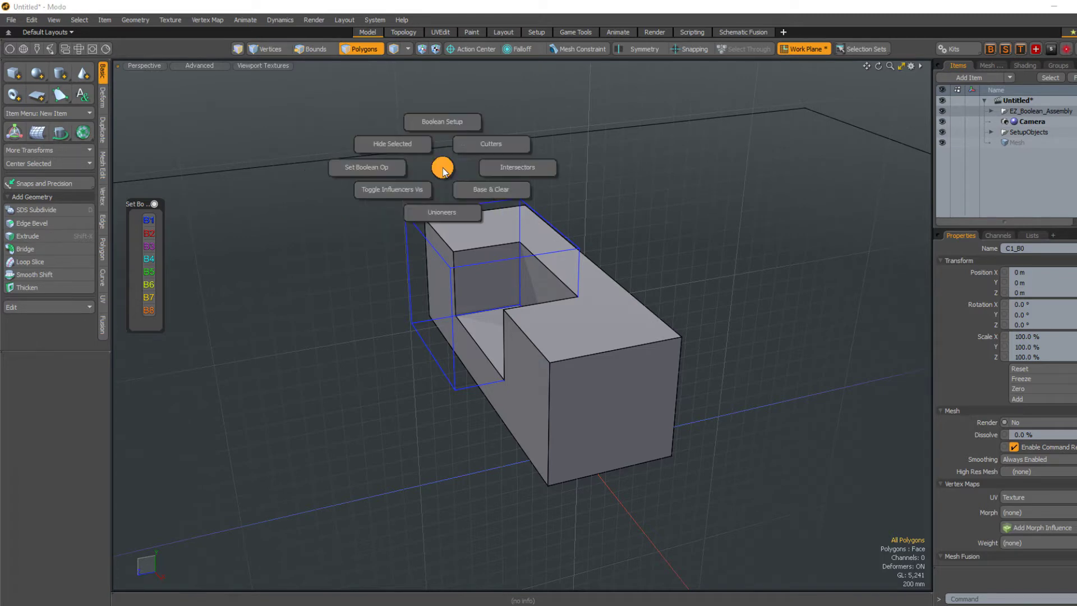
{"action": "key", "text": "ctrl+alt+b"}
{"action": "left_click", "coordinate": [465, 169]}
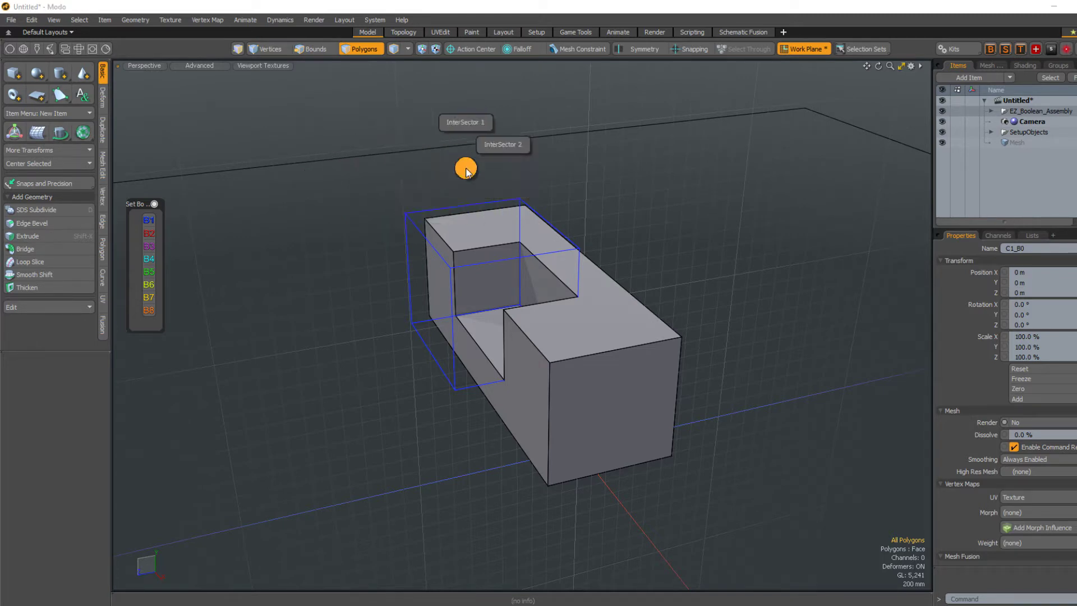
{"action": "key", "text": "Escape"}
{"action": "key", "text": "ctrl+alt+b"}
{"action": "left_click", "coordinate": [461, 206]}
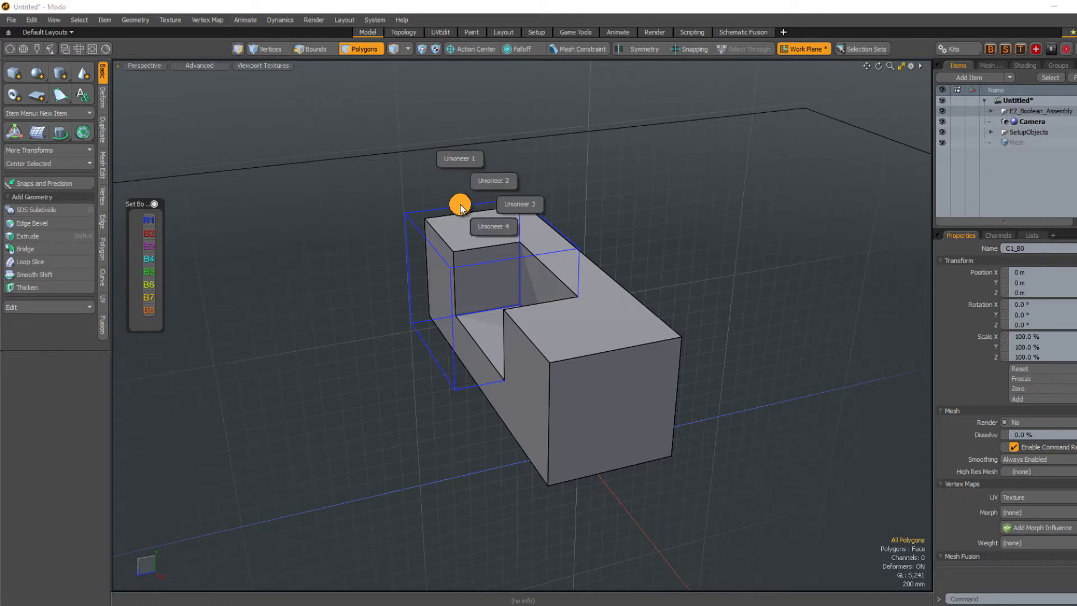
{"action": "key", "text": "Escape"}
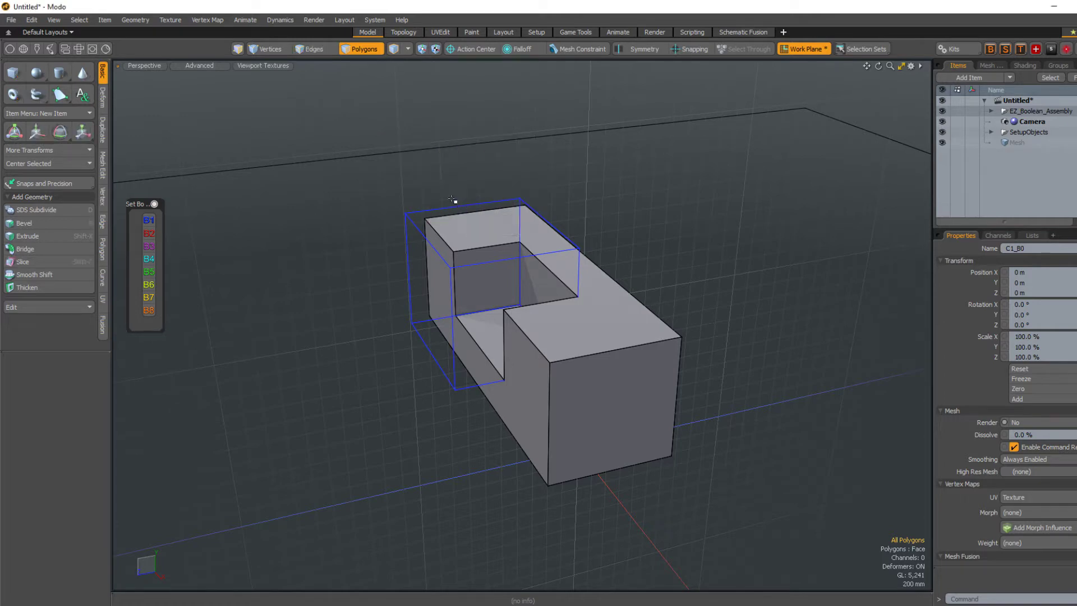
{"action": "mouse_move", "coordinate": [481, 233]}
{"action": "left_mouse_down", "text": "alt"}
{"action": "mouse_move", "coordinate": [514, 271]}
{"action": "mouse_move", "coordinate": [491, 267]}
{"action": "left_mouse_up", "text": "alt"}
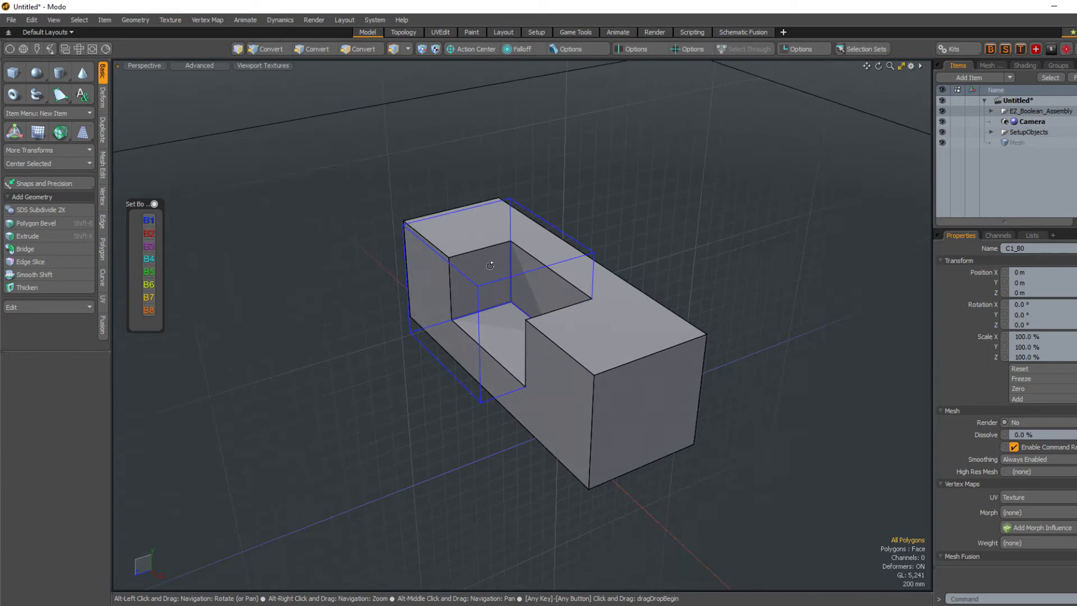
Select Base_Mesh_B0 with the pie menu's Select Base Mesh, then switch to Edges mode
{"action": "key", "text": "ctrl+alt+b"}
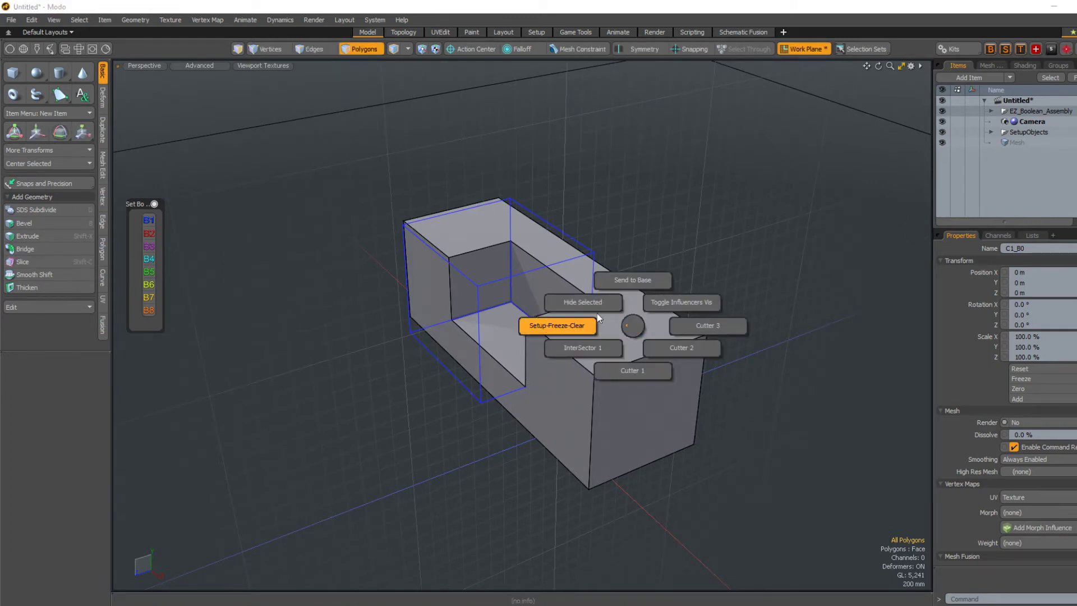
{"action": "left_click", "coordinate": [564, 336]}
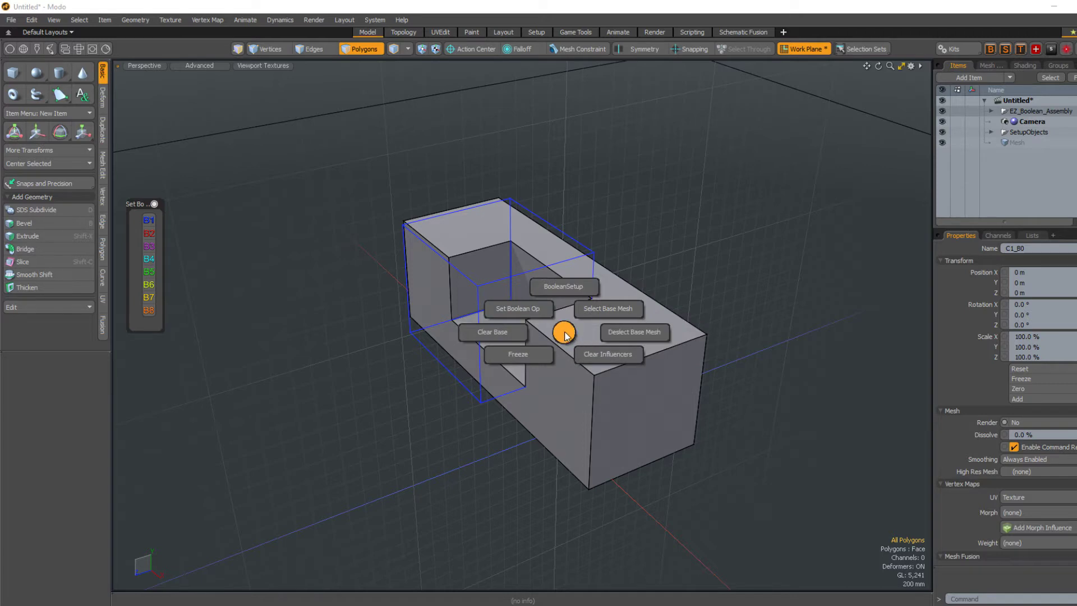
{"action": "left_click", "coordinate": [604, 311]}
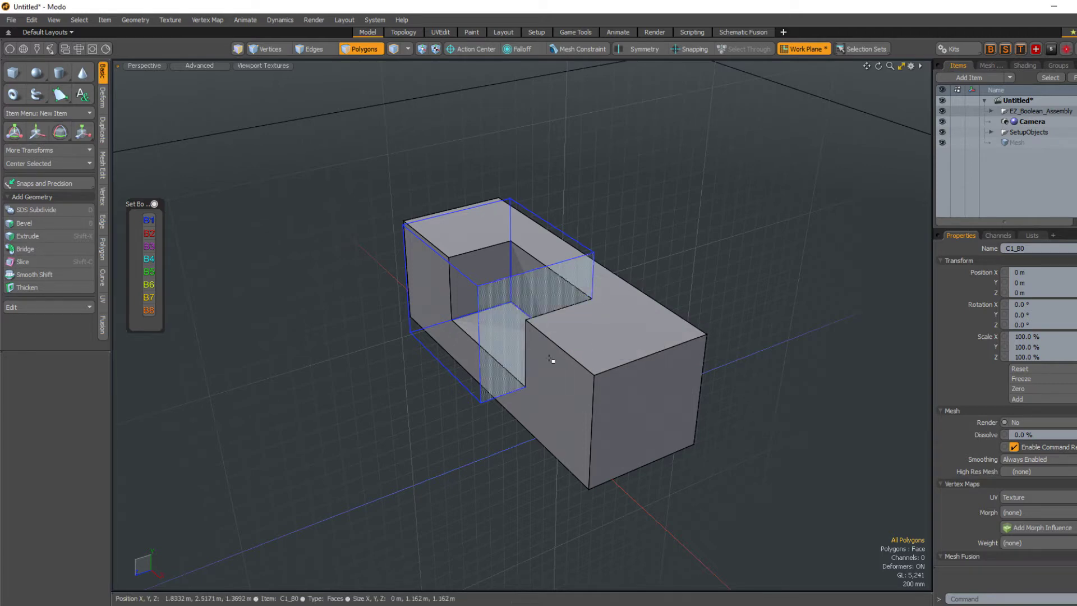
{"action": "key", "text": "5"}
{"action": "left_click", "coordinate": [583, 331]}
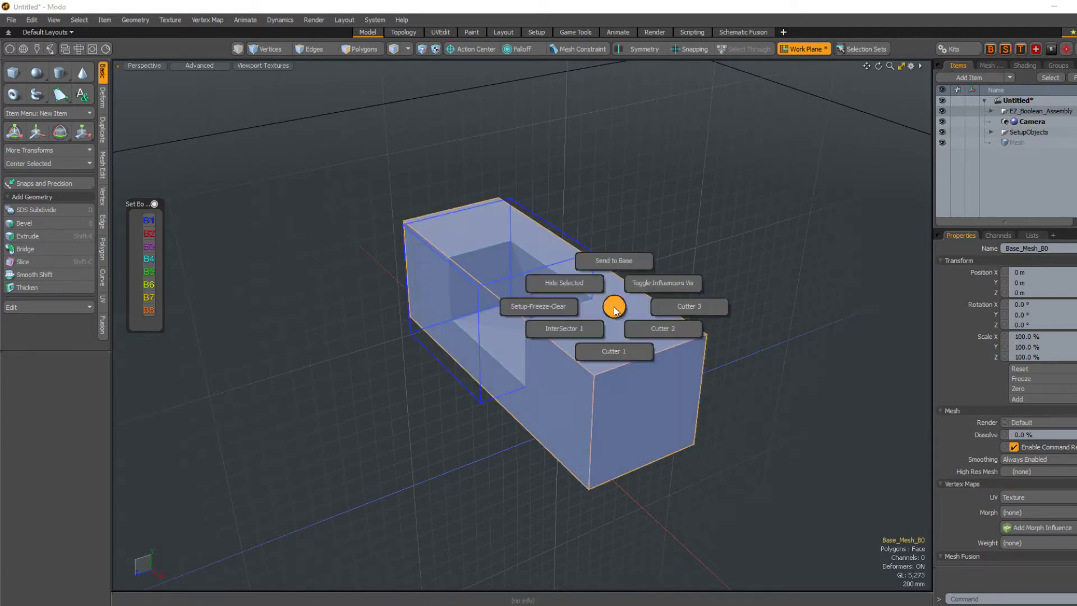
{"action": "key", "text": "2"}
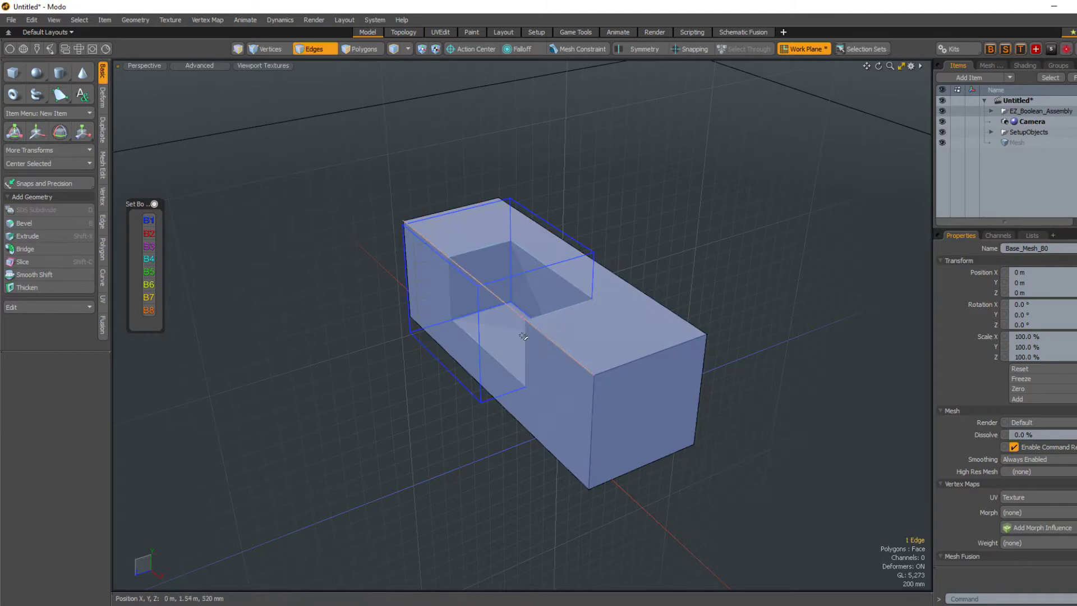
Round both long top edges of Base_Mesh_B0 with Edge Bevel
{"action": "key", "text": "b"}
{"action": "left_click_drag", "start_coordinate": [436, 257], "coordinate": [430, 248]}
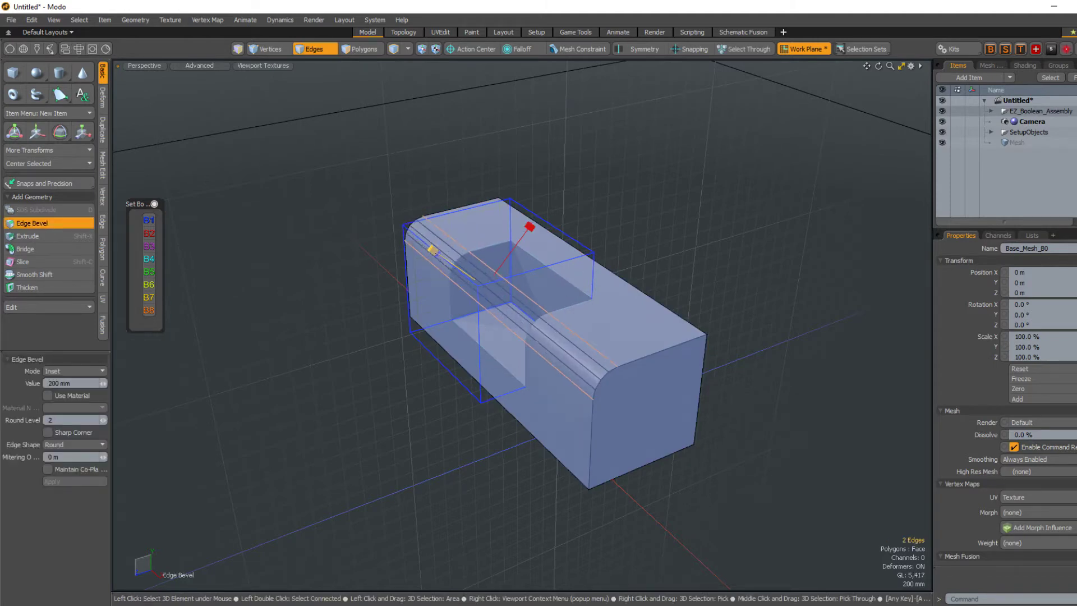
{"action": "key", "text": "space"}
{"action": "left_click", "coordinate": [653, 303]}
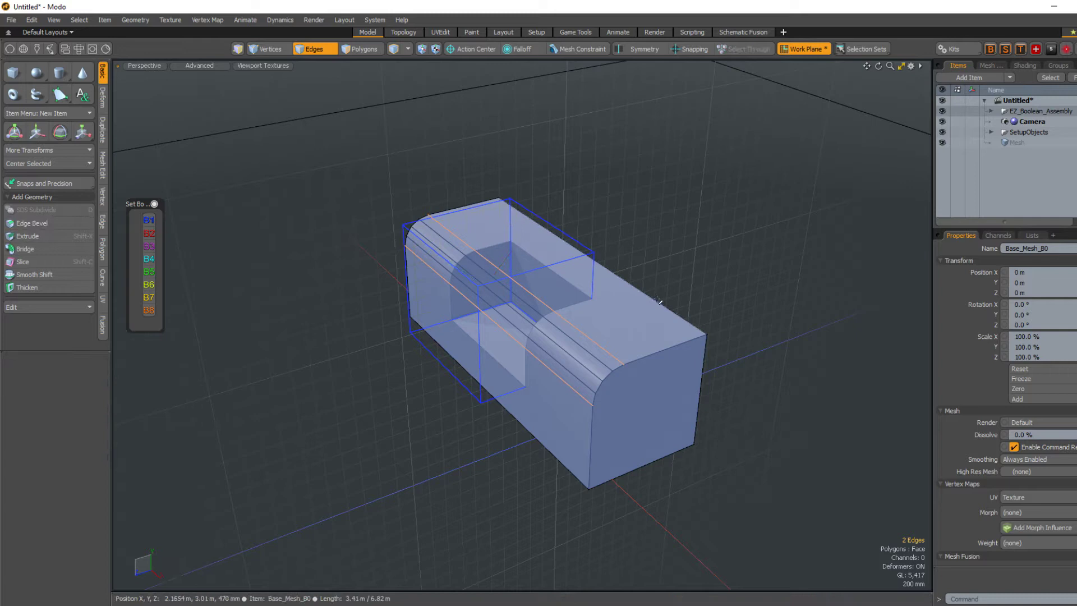
{"action": "key", "text": "b"}
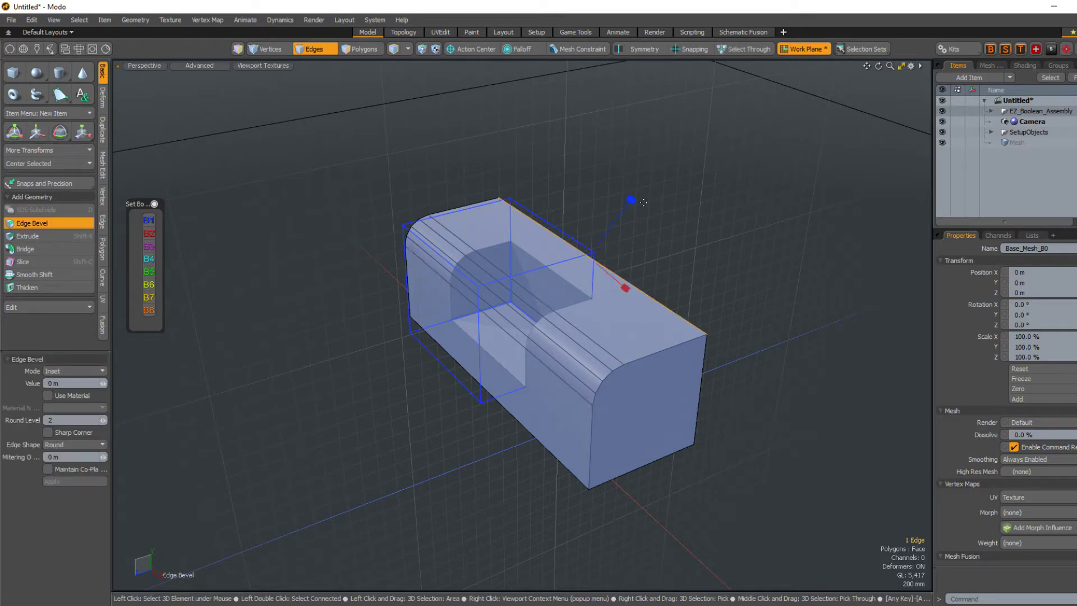
{"action": "left_click_drag", "start_coordinate": [630, 203], "coordinate": [630, 199]}
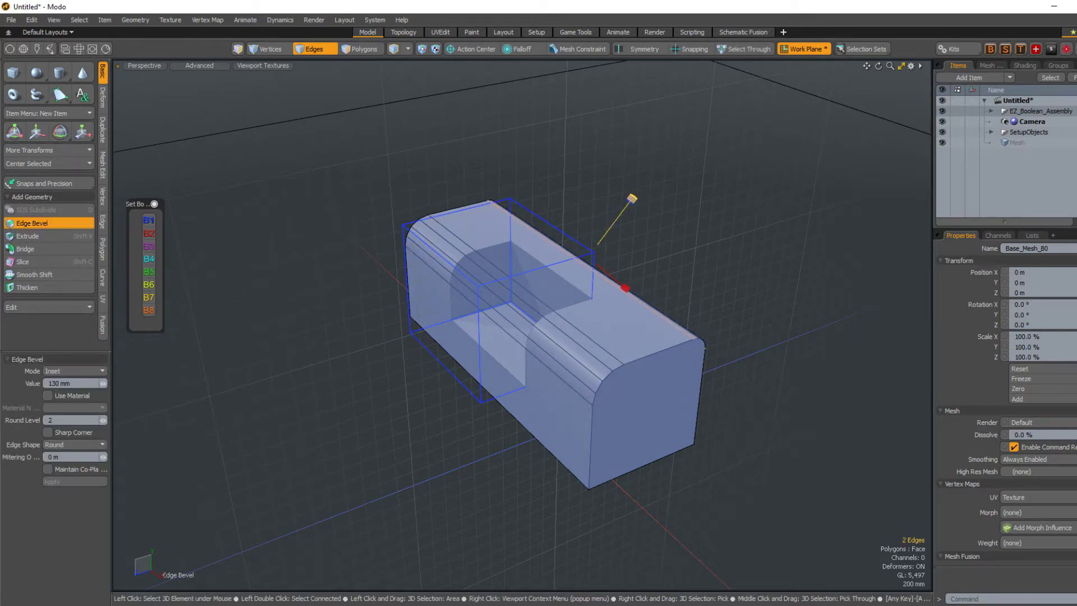
{"action": "key", "text": "space"}
{"action": "mouse_move", "coordinate": [464, 281]}
{"action": "left_mouse_down", "text": "alt"}
{"action": "mouse_move", "coordinate": [591, 217]}
{"action": "mouse_move", "coordinate": [547, 181]}
{"action": "left_mouse_up", "text": "alt"}
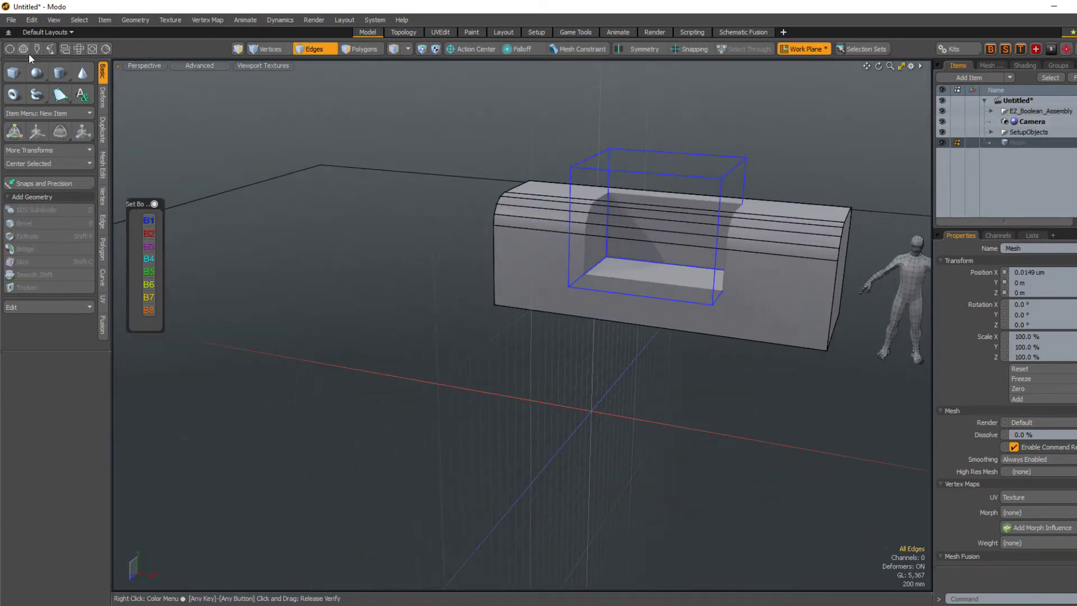
Draw a cylinder beside the block and assign it as Cutter 2 (C2_B0)
{"action": "left_click", "coordinate": [59, 74]}
{"action": "mouse_move", "coordinate": [538, 278]}
{"action": "left_mouse_down", "text": "alt"}
{"action": "mouse_move", "coordinate": [443, 254]}
{"action": "mouse_move", "coordinate": [471, 253]}
{"action": "left_mouse_up", "text": "alt"}
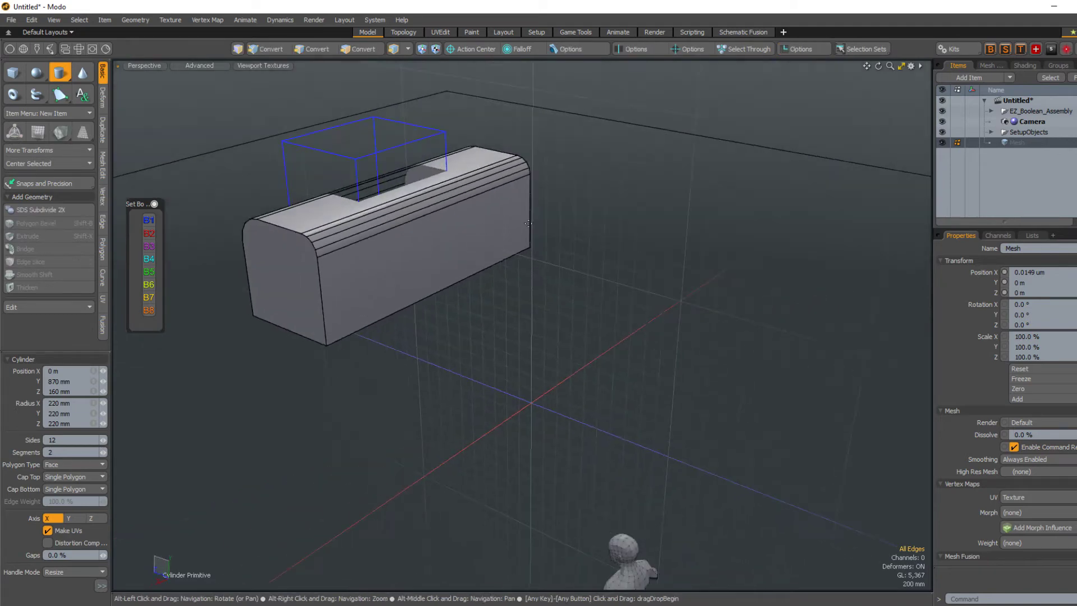
{"action": "left_click_drag", "start_coordinate": [577, 227], "coordinate": [588, 210]}
{"action": "key", "text": "3"}
{"action": "double_click", "coordinate": [572, 247]}
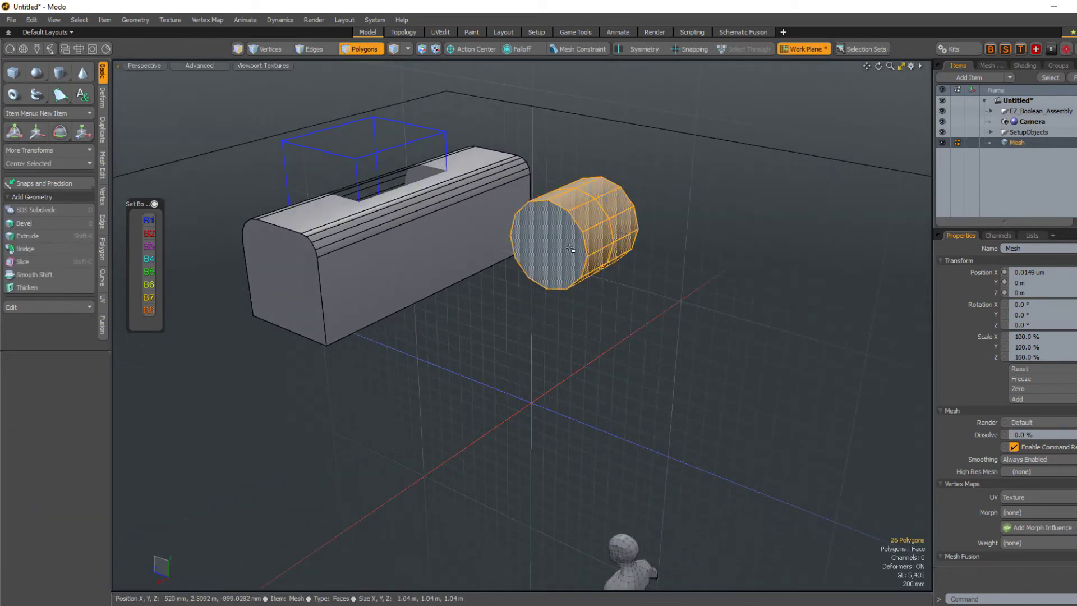
{"action": "key", "text": "alt+b"}
{"action": "left_click", "coordinate": [611, 264]}
Rotate the cylinder, slide it along the block into the notch and shrink it
{"action": "key", "text": "e"}
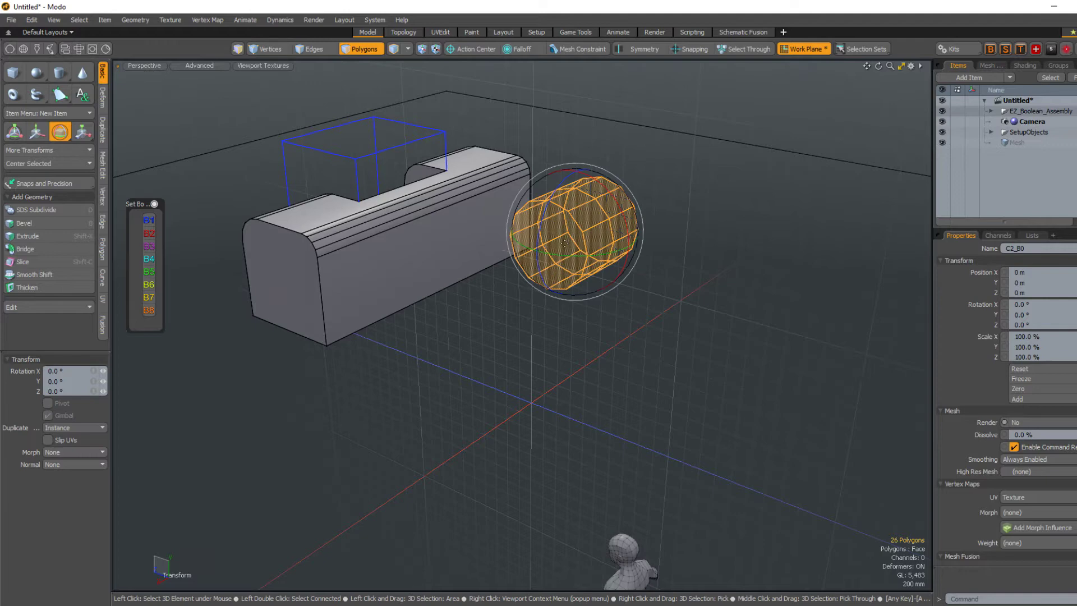
{"action": "mouse_move", "coordinate": [553, 254]}
{"action": "left_mouse_down"}
{"action": "mouse_move", "coordinate": [725, 239]}
{"action": "mouse_move", "coordinate": [589, 244]}
{"action": "mouse_move", "coordinate": [629, 274]}
{"action": "mouse_move", "coordinate": [500, 275]}
{"action": "left_mouse_up"}
{"action": "key", "text": "w"}
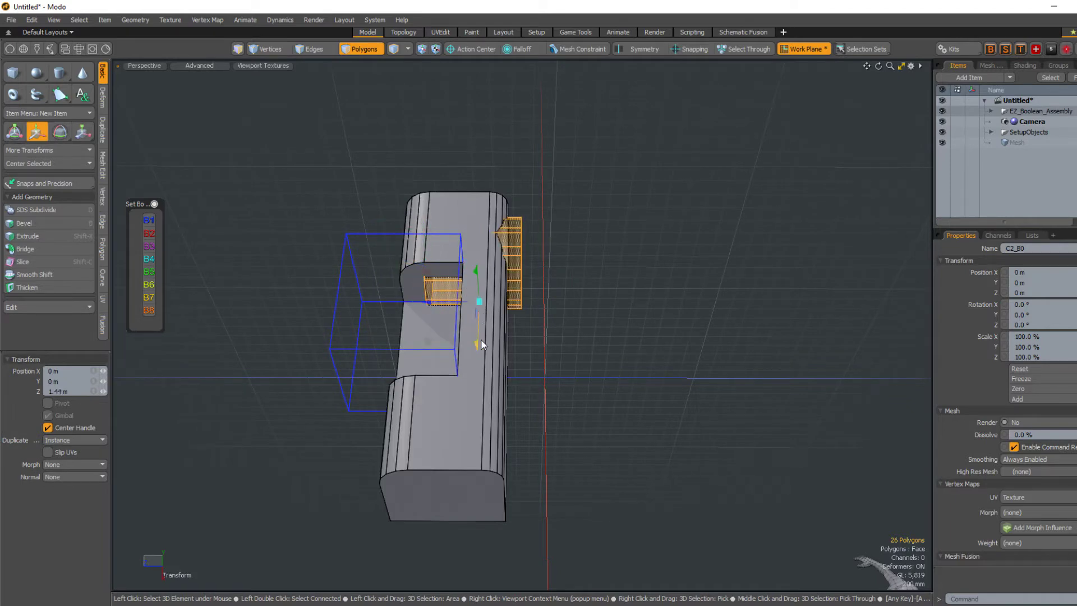
{"action": "mouse_move", "coordinate": [480, 339]}
{"action": "left_mouse_down"}
{"action": "mouse_move", "coordinate": [480, 395]}
{"action": "mouse_move", "coordinate": [588, 338]}
{"action": "mouse_move", "coordinate": [587, 276]}
{"action": "mouse_move", "coordinate": [555, 278]}
{"action": "mouse_move", "coordinate": [631, 280]}
{"action": "left_mouse_up"}
{"action": "key", "text": "r"}
{"action": "key", "text": "w"}
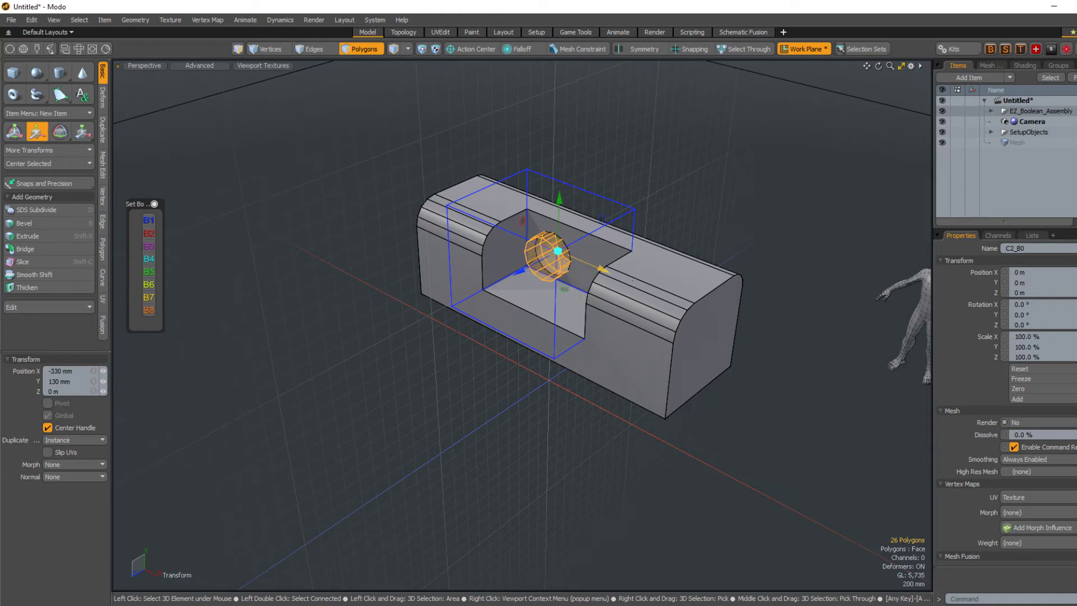
{"action": "key", "text": "q"}
Stretch the small cutter in the notch into a longer cylinder
{"action": "mouse_move", "coordinate": [632, 280]}
{"action": "left_mouse_down", "text": "alt"}
{"action": "mouse_move", "coordinate": [516, 233]}
{"action": "mouse_move", "coordinate": [584, 237]}
{"action": "left_mouse_up", "text": "alt"}
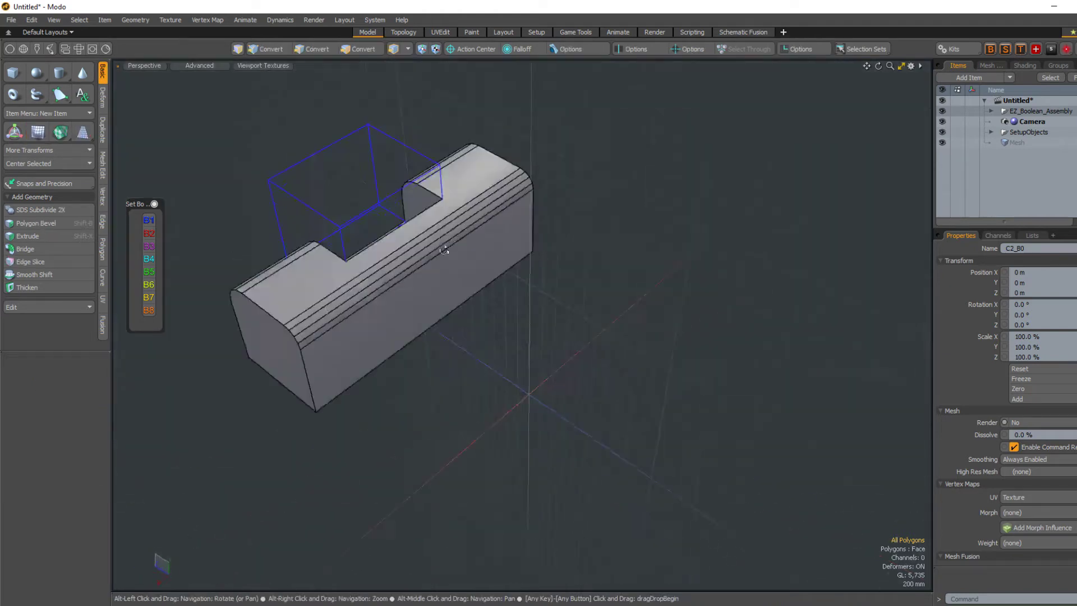
{"action": "left_click", "coordinate": [585, 238]}
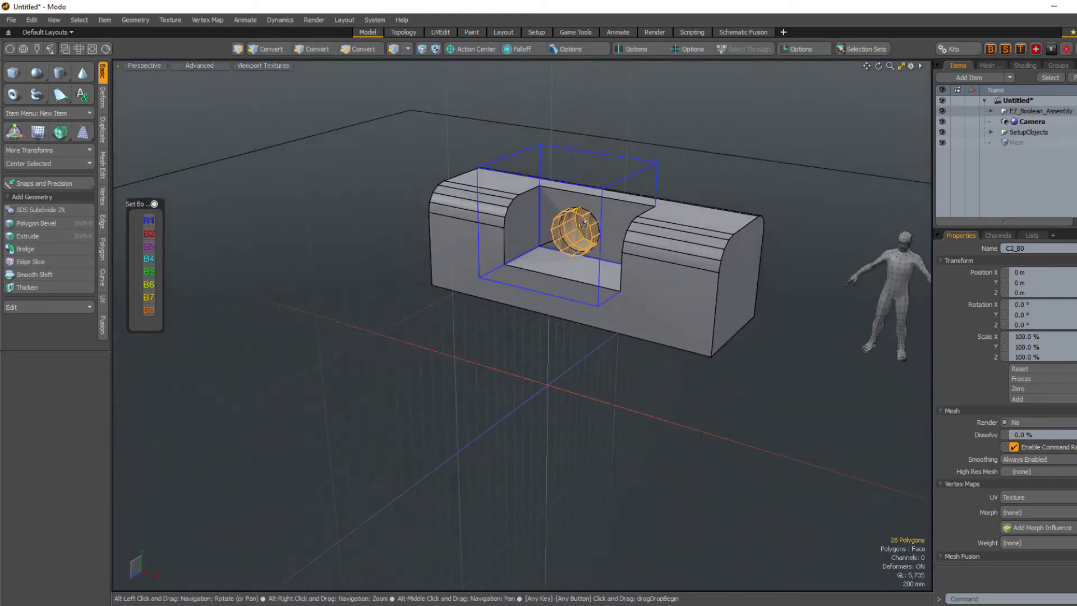
{"action": "scroll", "coordinate": [581, 253], "scroll_direction": "up", "scroll_amount": 5}
{"action": "key", "text": "r"}
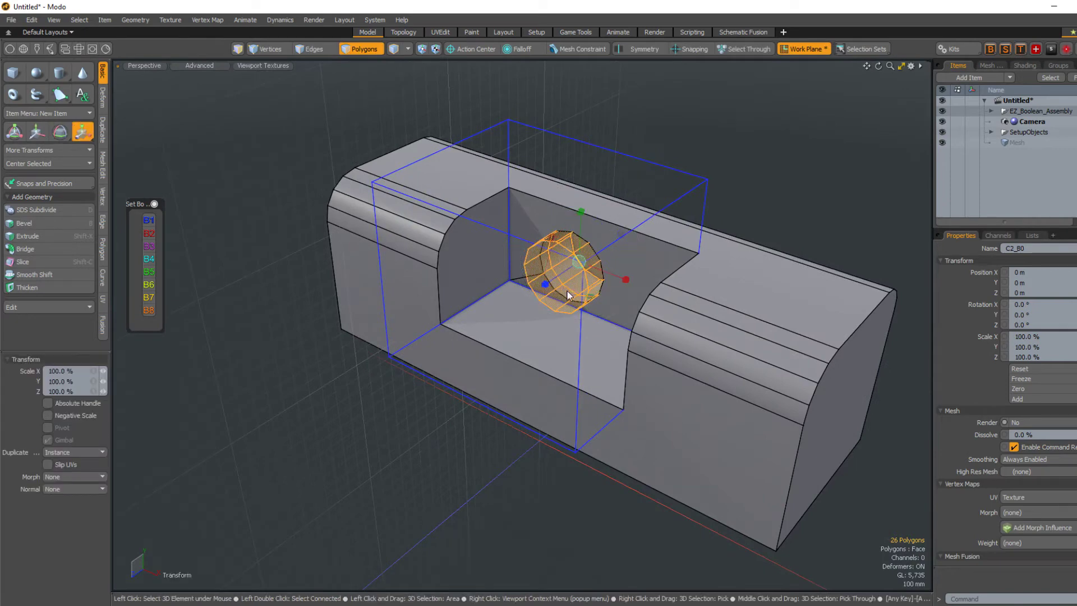
{"action": "left_click_drag", "start_coordinate": [545, 285], "coordinate": [497, 332]}
{"action": "key", "text": "space"}
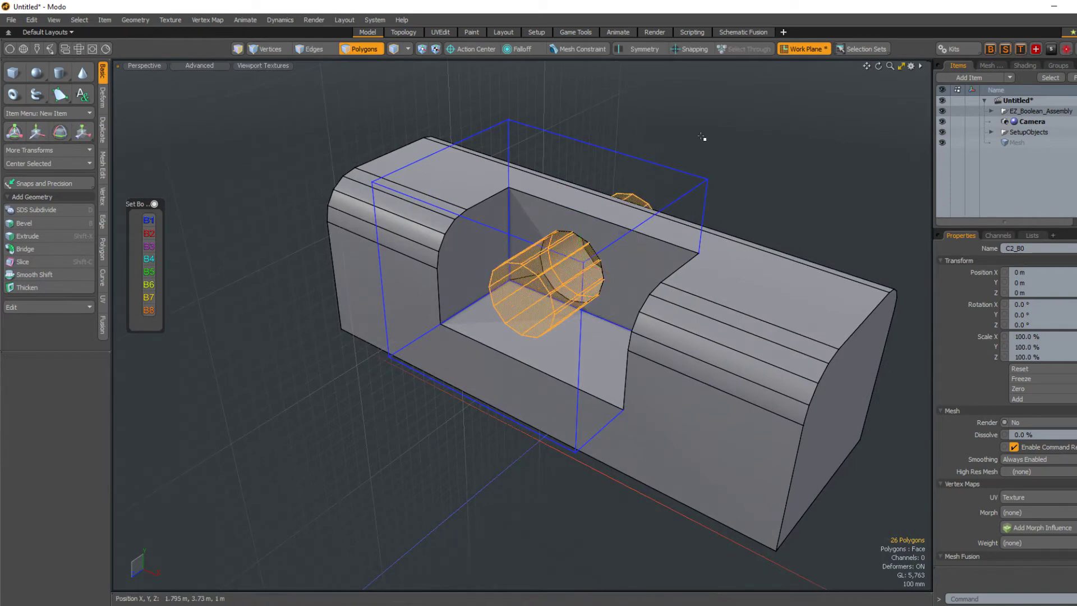
{"action": "left_click_drag", "start_coordinate": [623, 202], "coordinate": [647, 221], "text": "alt"}
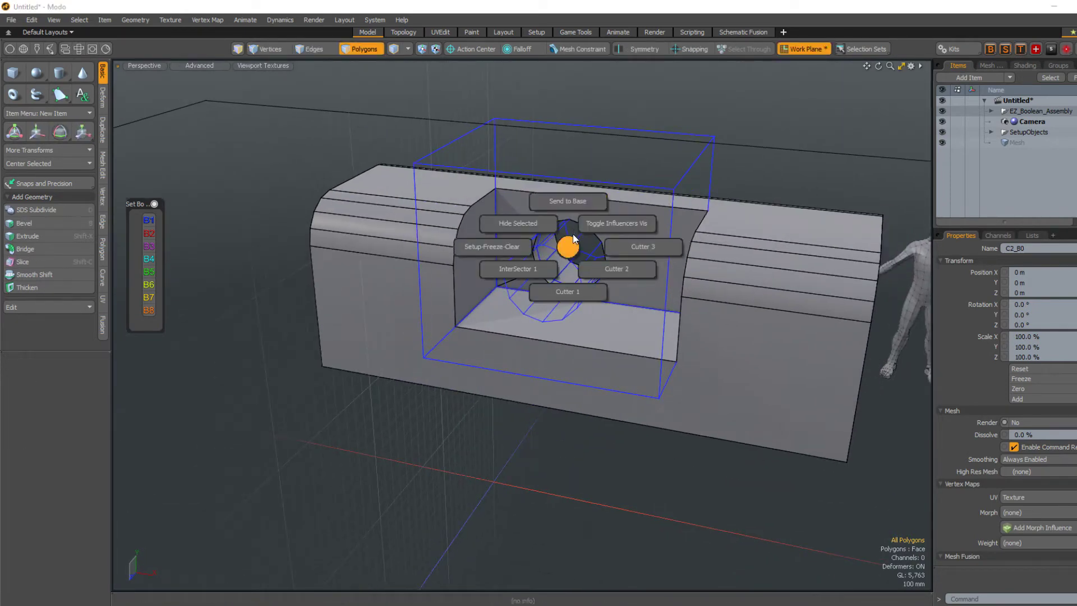
Assign the cylinder to a cutter slot, boring a round hole through the notch wall
{"action": "key", "text": "b"}
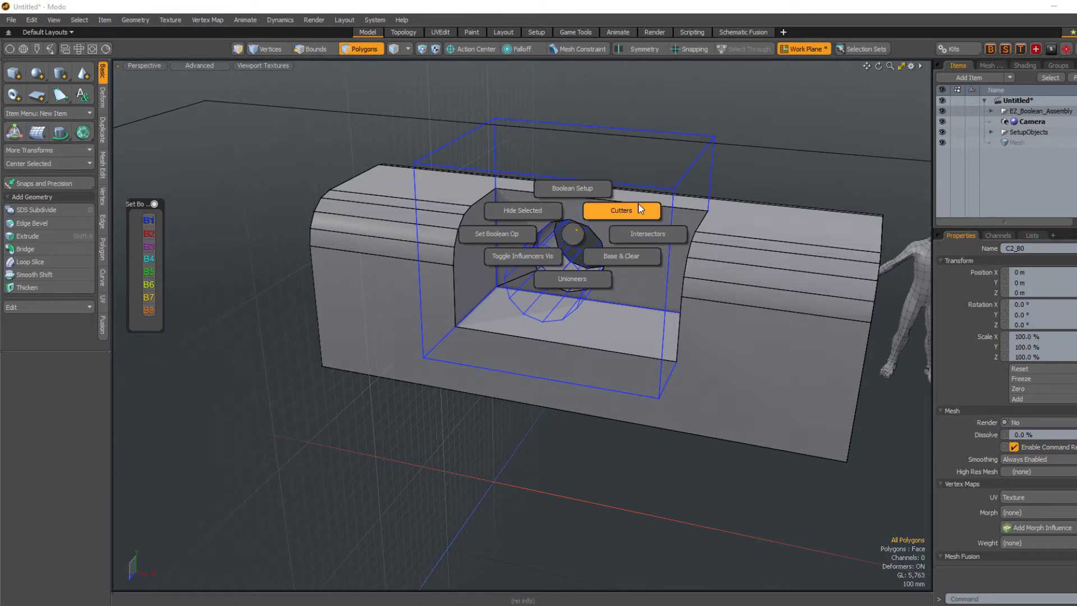
{"action": "left_click", "coordinate": [639, 208]}
{"action": "left_click", "coordinate": [638, 212]}
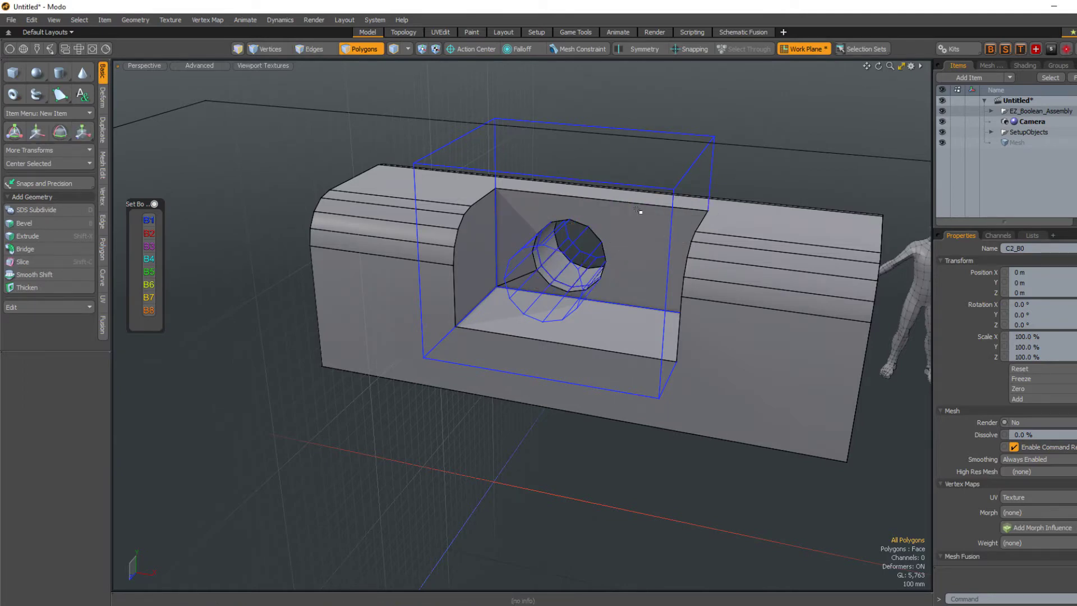
{"action": "left_click_drag", "start_coordinate": [640, 211], "coordinate": [558, 281], "text": "alt"}
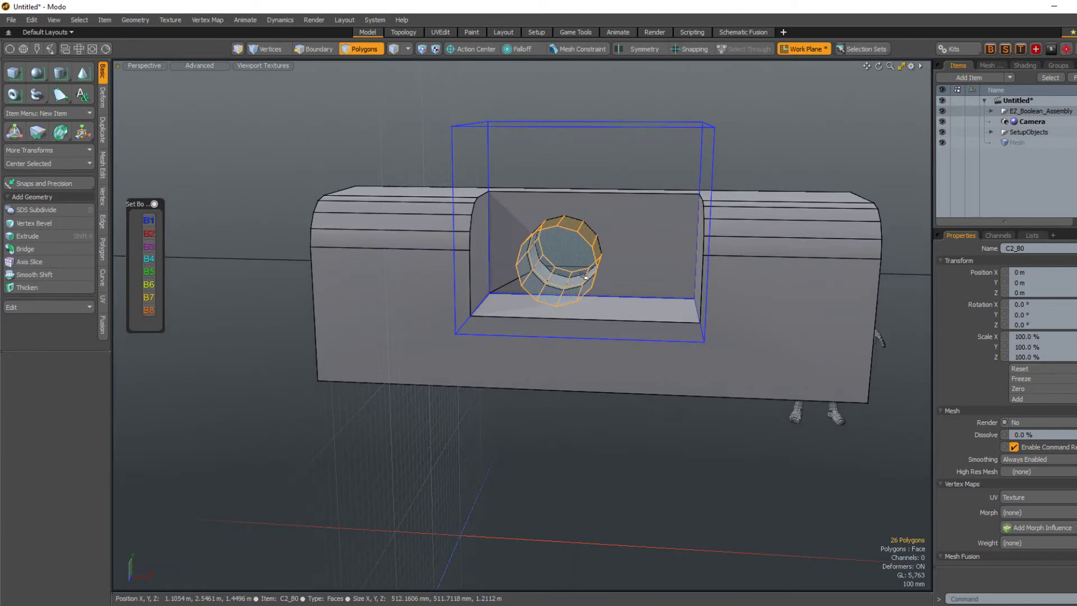
Place an instanced copy of the cylinder 560 mm to the right for a second hole
{"action": "key", "text": "w"}
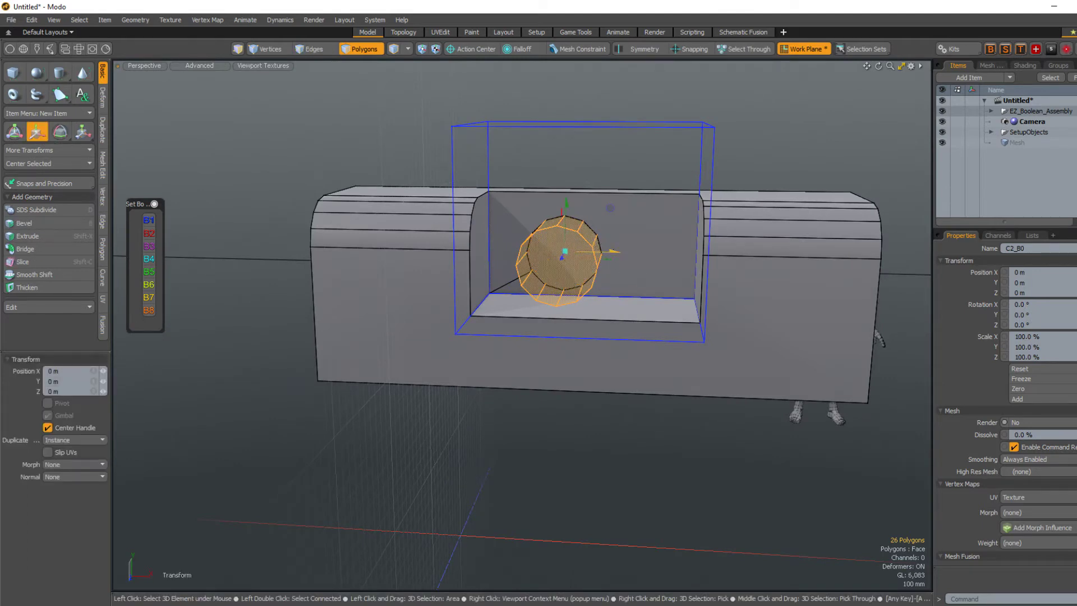
{"action": "left_click_drag", "start_coordinate": [613, 249], "coordinate": [647, 253]}
{"action": "key", "text": "space"}
{"action": "left_click", "coordinate": [733, 138]}
{"action": "mouse_move", "coordinate": [734, 138]}
{"action": "left_mouse_down", "text": "alt"}
{"action": "mouse_move", "coordinate": [488, 203]}
{"action": "mouse_move", "coordinate": [478, 186]}
{"action": "mouse_move", "coordinate": [529, 311]}
{"action": "left_mouse_up", "text": "alt"}
Freeze the boolean result into a new Booleaned_Geo mesh via Setup-Freeze-Clear
{"action": "key", "text": "ctrl+q"}
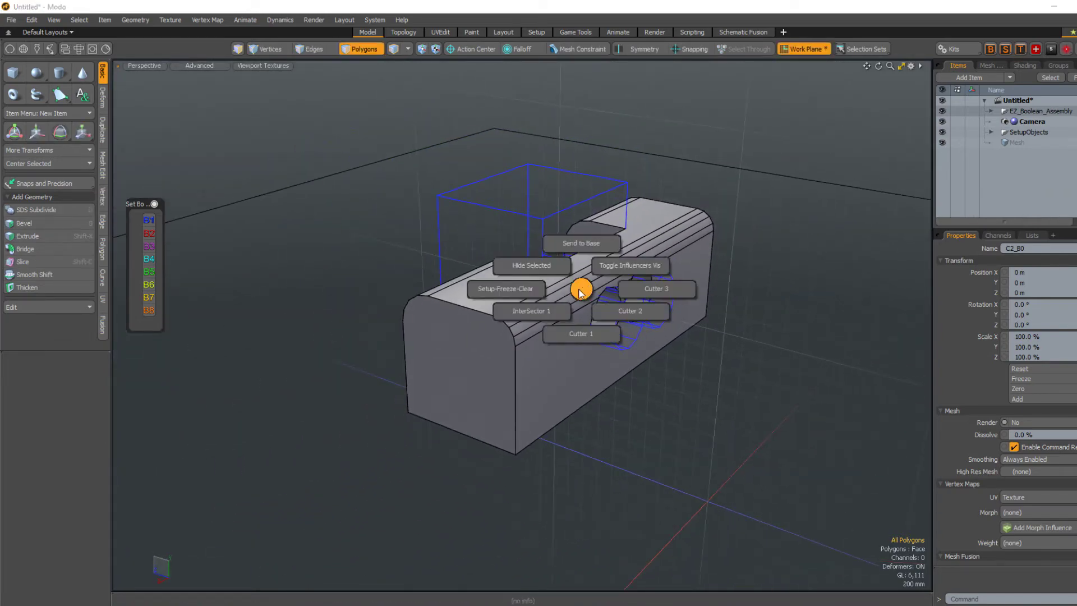
{"action": "left_click", "coordinate": [505, 288]}
{"action": "left_click", "coordinate": [487, 312]}
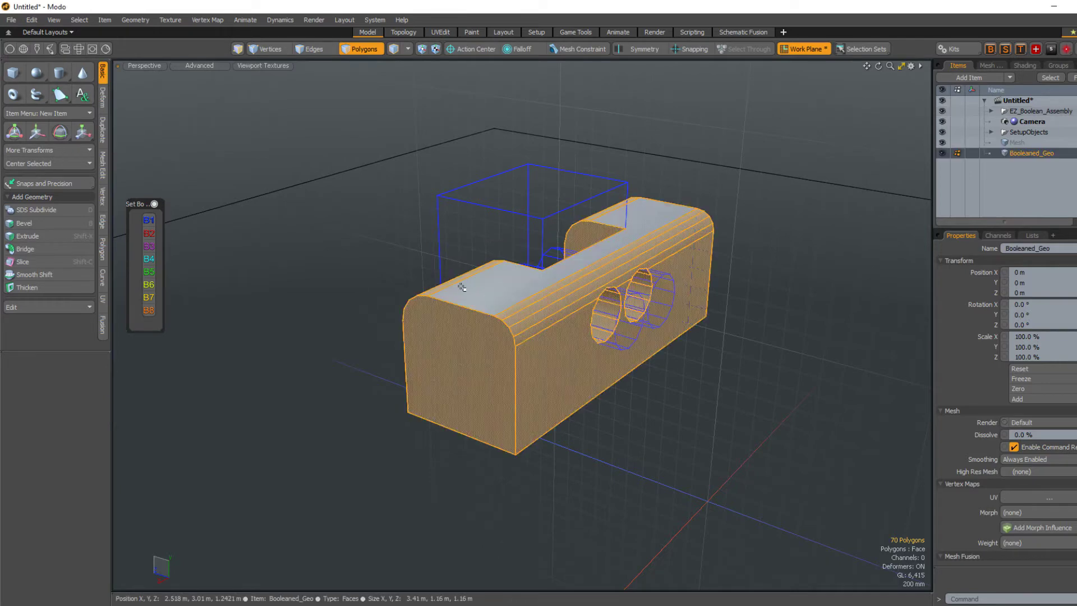
{"action": "mouse_move", "coordinate": [486, 311]}
{"action": "left_mouse_down", "text": "alt"}
{"action": "mouse_move", "coordinate": [711, 286]}
{"action": "mouse_move", "coordinate": [440, 253]}
{"action": "left_mouse_up", "text": "alt"}
Move Booleaned_Geo to the left and select the setup's Mesh item in the Item List
{"action": "key", "text": "w"}
{"action": "key", "text": "q"}
{"action": "left_click", "coordinate": [569, 381]}
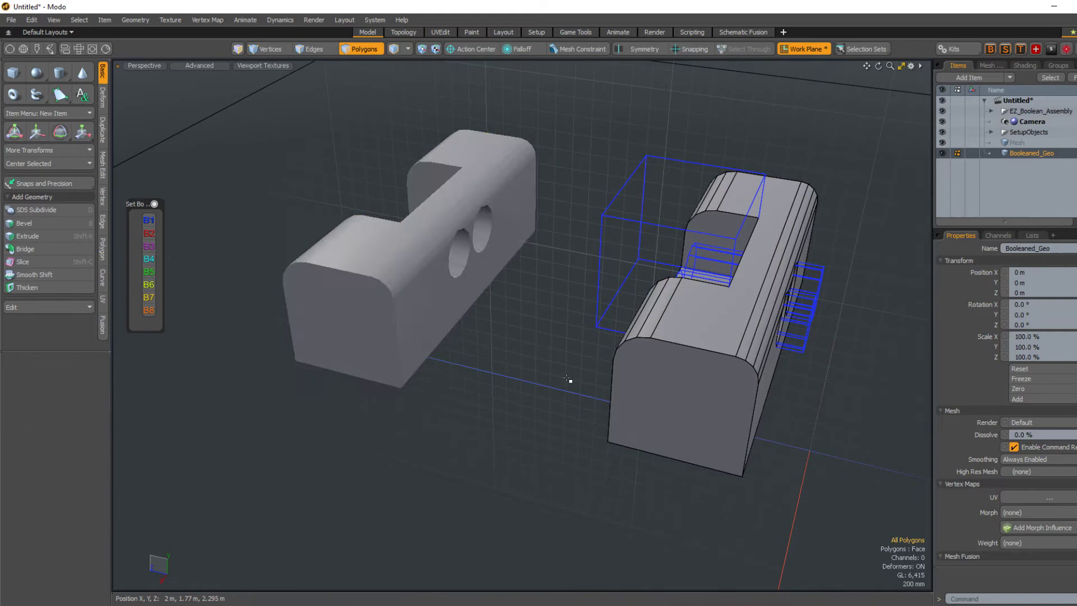
{"action": "left_click_drag", "start_coordinate": [568, 380], "coordinate": [956, 213], "text": "alt"}
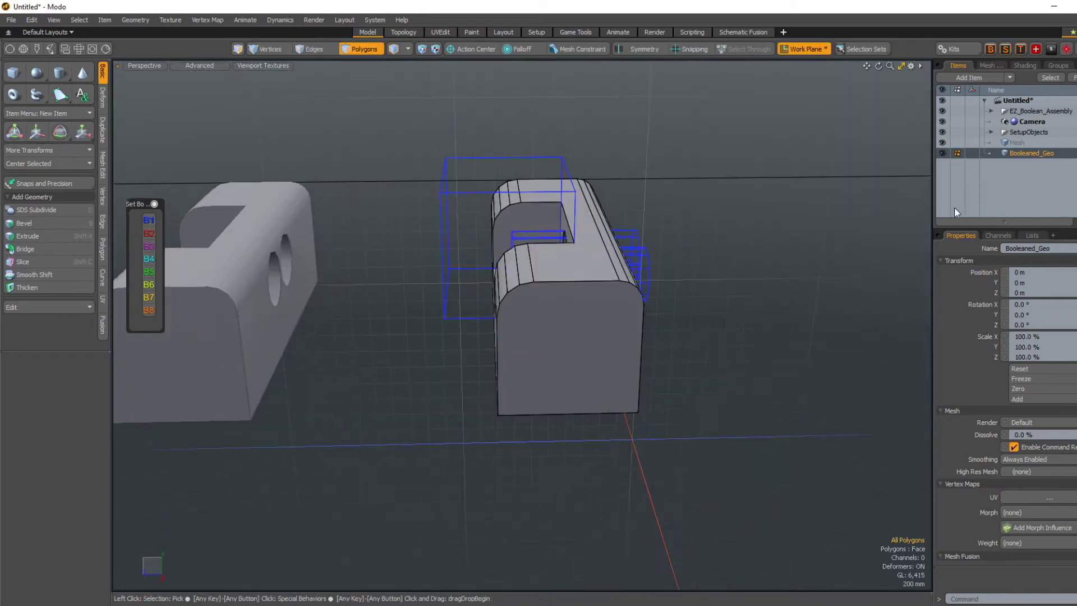
{"action": "left_click", "coordinate": [1039, 140]}
{"action": "left_click_drag", "start_coordinate": [799, 253], "coordinate": [533, 275], "text": "alt"}
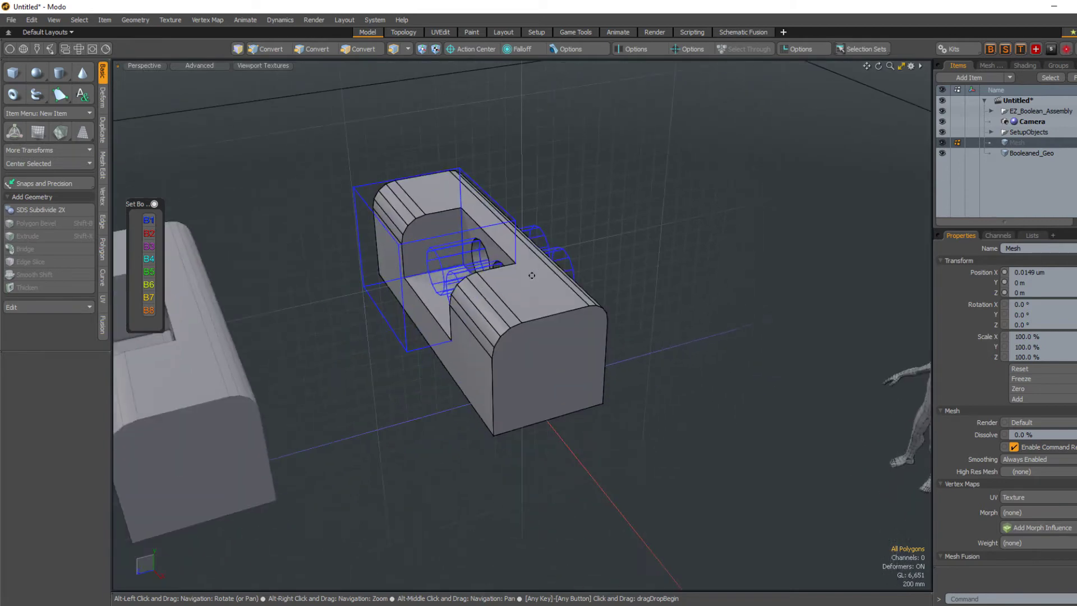
Draw a new cube and make it the boolean base mesh
{"action": "key", "text": "3"}
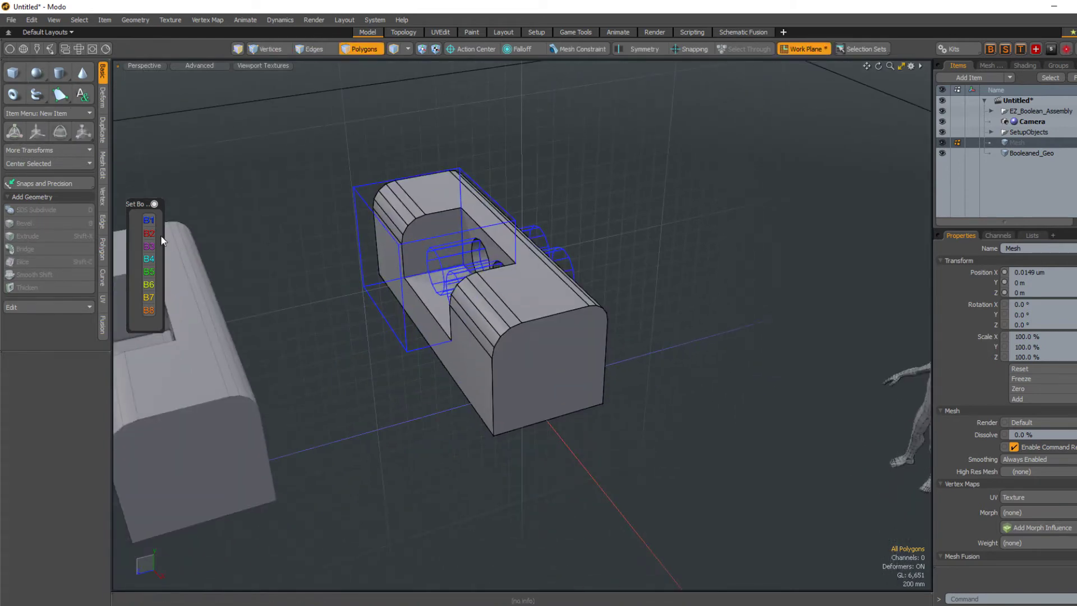
{"action": "left_click", "coordinate": [13, 73]}
{"action": "mouse_move", "coordinate": [471, 311]}
{"action": "left_mouse_down", "text": "alt"}
{"action": "mouse_move", "coordinate": [492, 299]}
{"action": "mouse_move", "coordinate": [395, 236]}
{"action": "mouse_move", "coordinate": [408, 259]}
{"action": "mouse_move", "coordinate": [407, 358]}
{"action": "left_mouse_up", "text": "alt"}
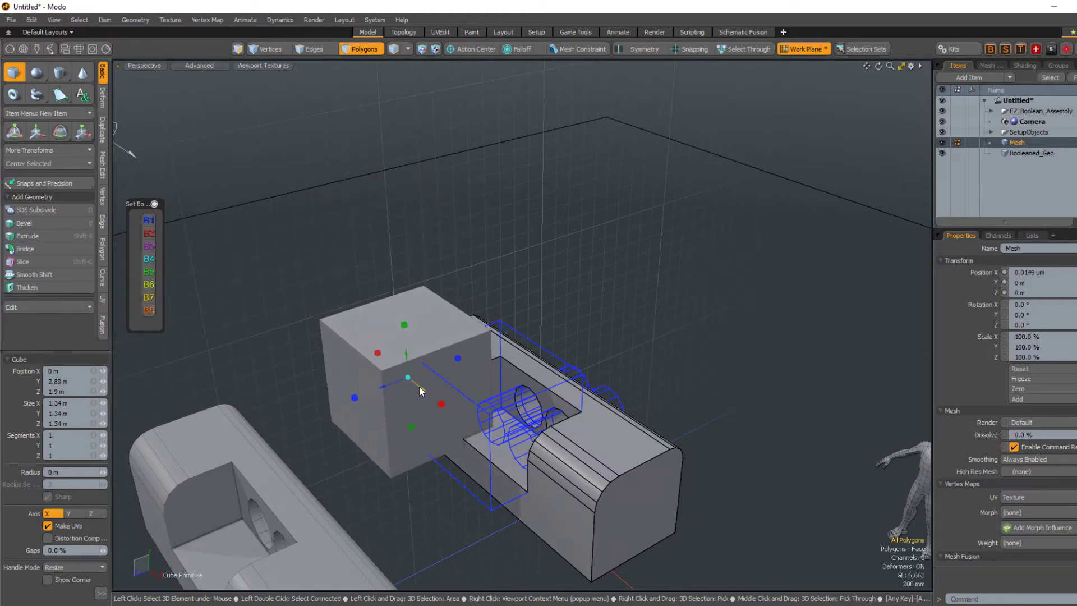
{"action": "left_click_drag", "start_coordinate": [421, 391], "coordinate": [418, 388]}
{"action": "key", "text": "q"}
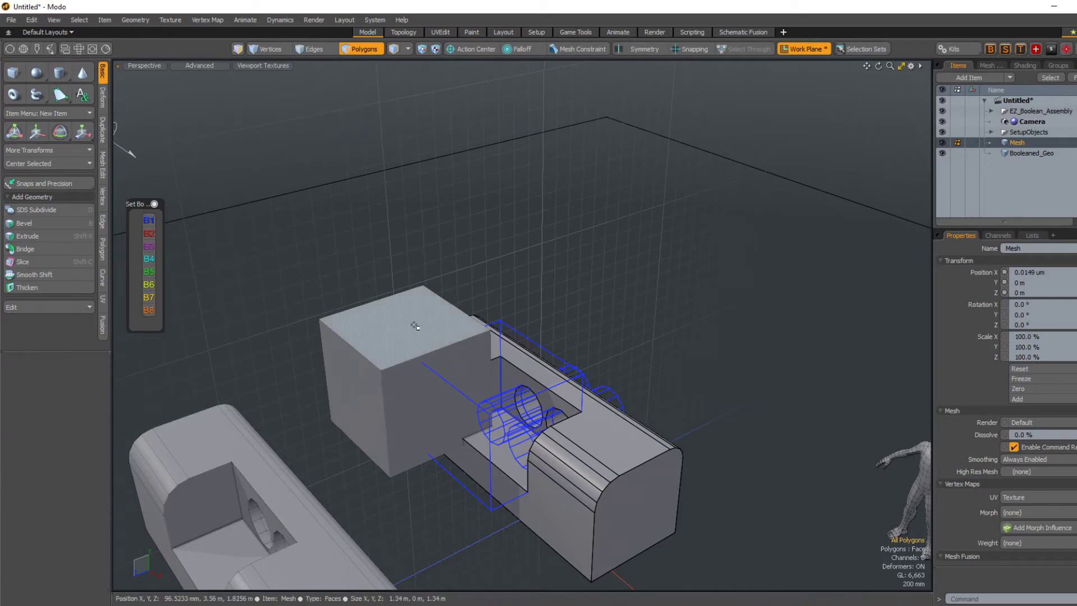
{"action": "double_click", "coordinate": [415, 325]}
{"action": "key", "text": "b"}
{"action": "left_click", "coordinate": [409, 280]}
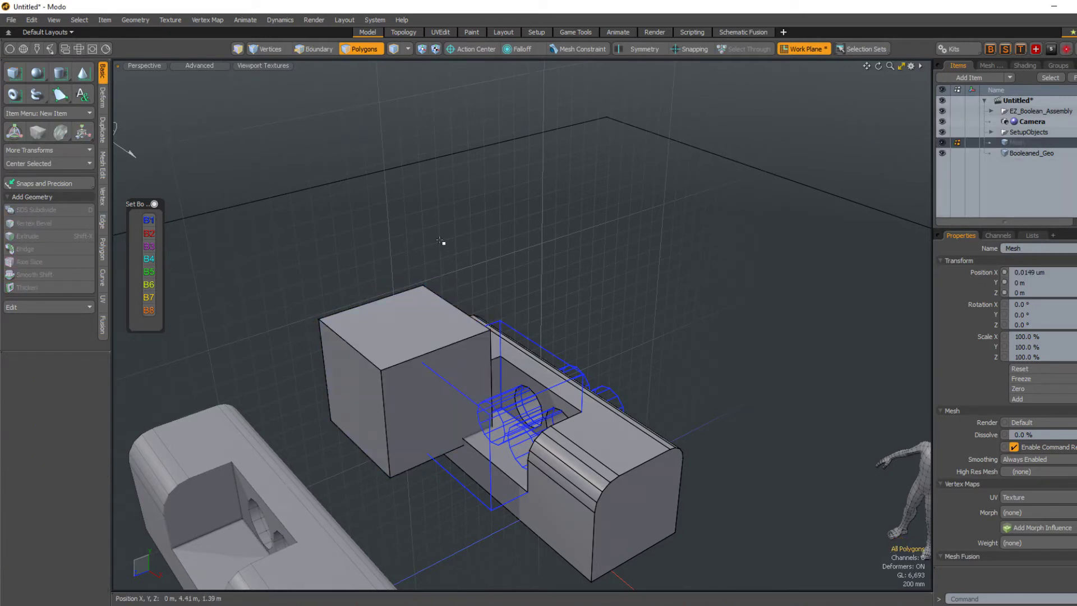
Place a smaller copy of the cube 700 mm up and 860 mm right
{"action": "double_click", "coordinate": [399, 345]}
{"action": "key", "text": "w"}
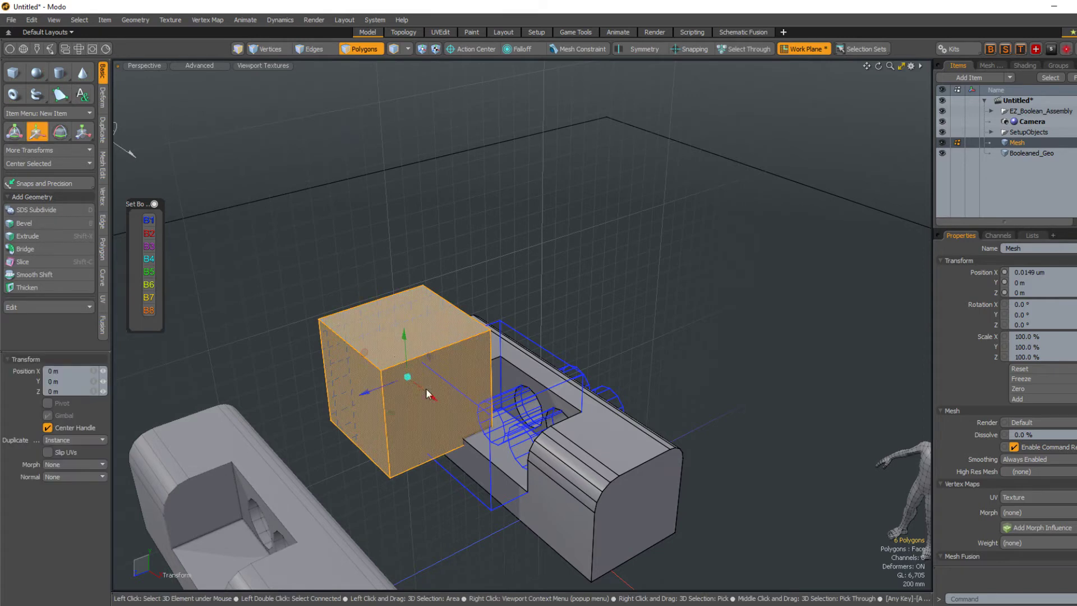
{"action": "left_click_drag", "start_coordinate": [427, 395], "coordinate": [405, 380]}
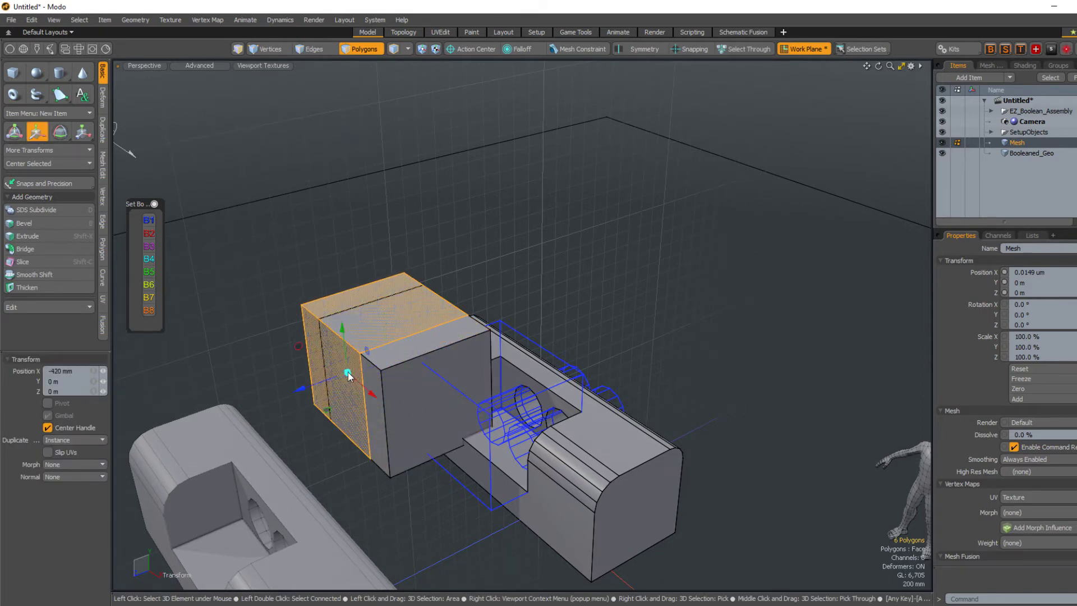
{"action": "key", "text": "e"}
{"action": "key", "text": "r"}
{"action": "key", "text": "ctrl+z"}
{"action": "key", "text": "w"}
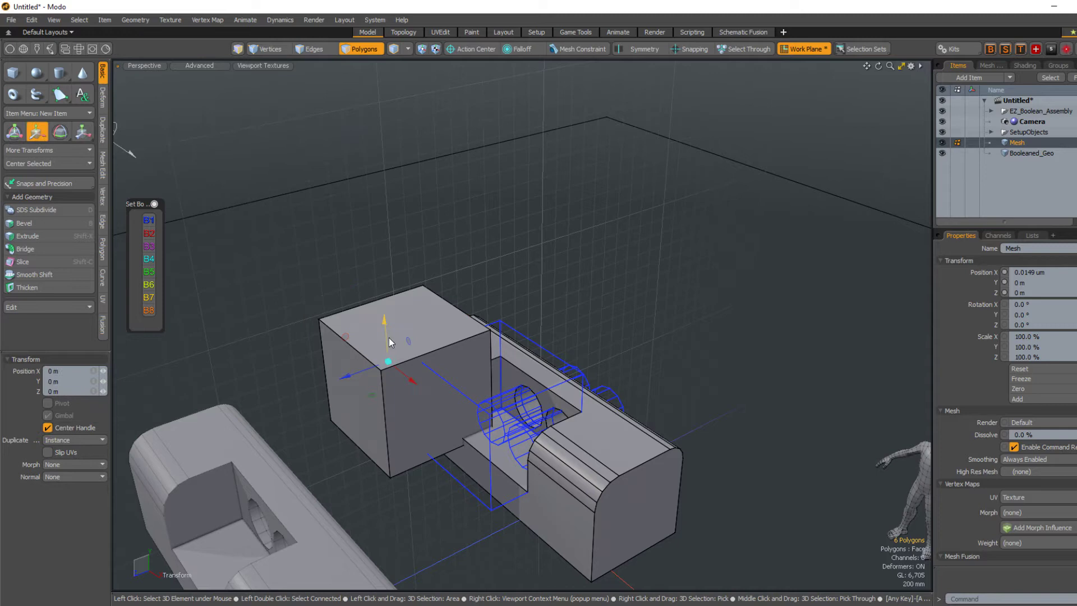
{"action": "mouse_move", "coordinate": [391, 341]}
{"action": "left_mouse_down"}
{"action": "mouse_move", "coordinate": [391, 244]}
{"action": "mouse_move", "coordinate": [382, 284]}
{"action": "left_mouse_up"}
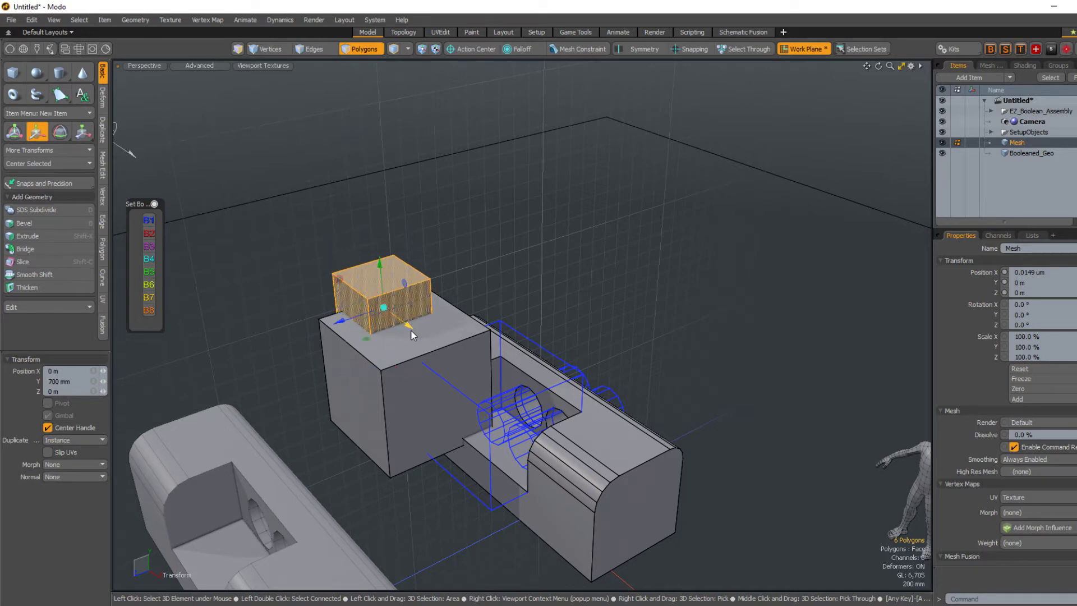
{"action": "left_click_drag", "start_coordinate": [411, 335], "coordinate": [457, 371]}
Make the small box Cutter 2 (C2_B1) and orbit to inspect the square notch
{"action": "key", "text": "alt+q"}
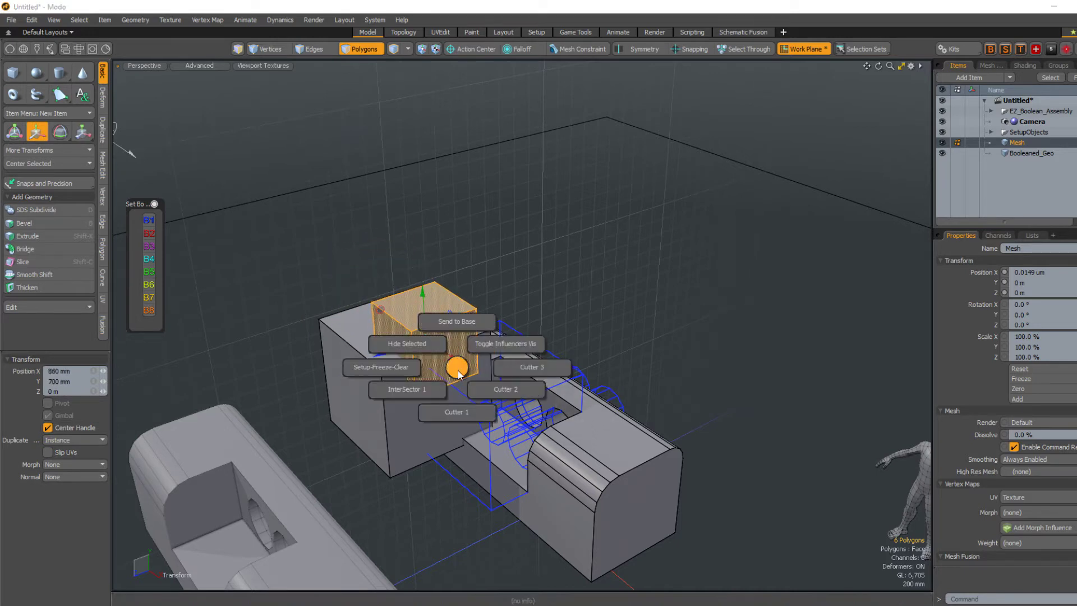
{"action": "left_click", "coordinate": [504, 389]}
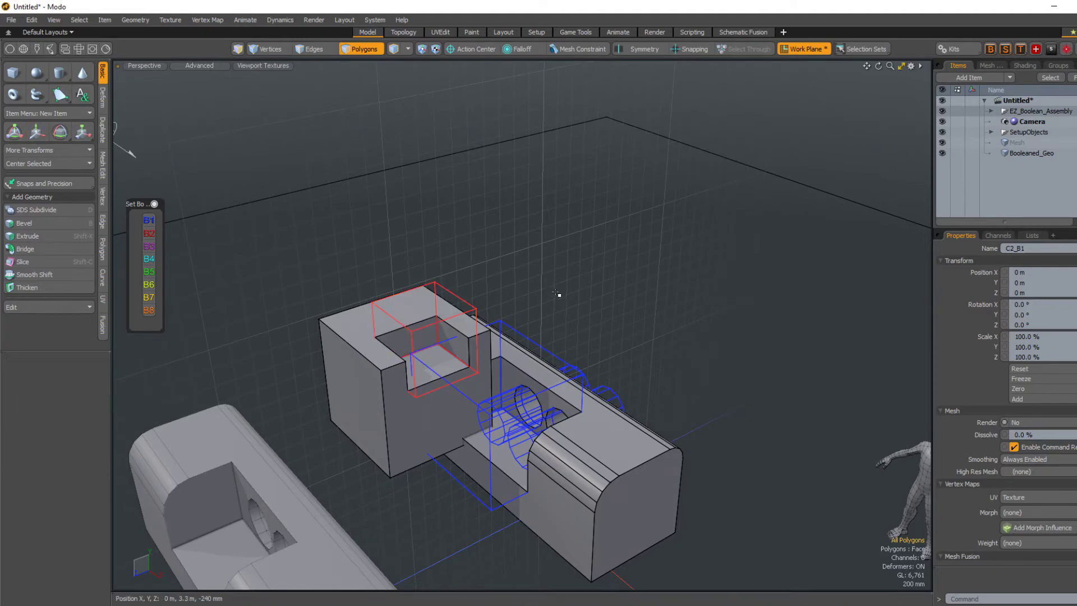
{"action": "left_click_drag", "start_coordinate": [557, 294], "coordinate": [444, 278], "text": "alt"}
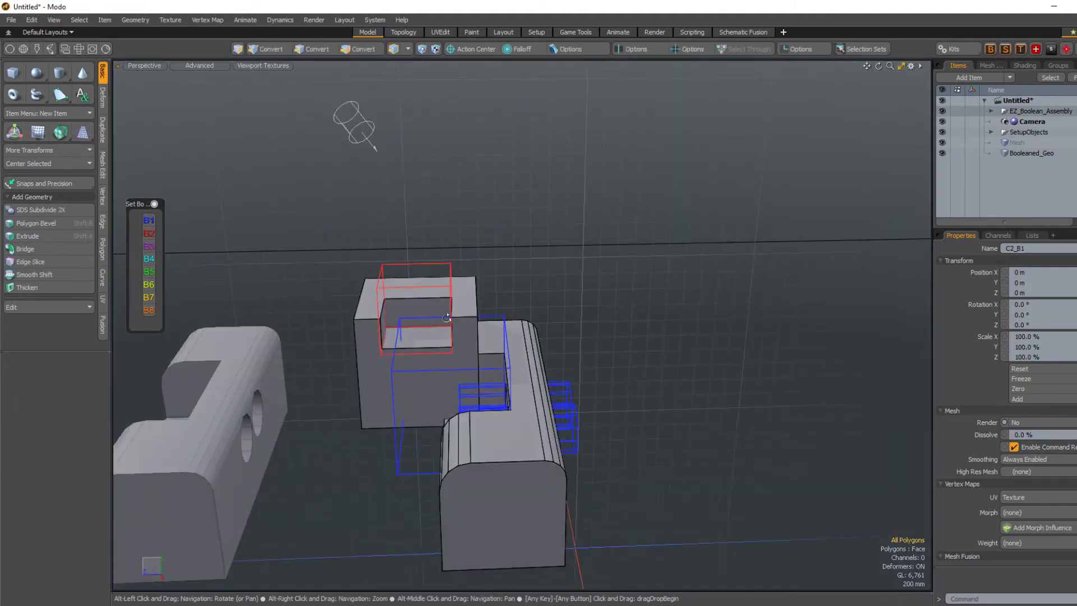
{"action": "mouse_move", "coordinate": [447, 319]}
{"action": "left_mouse_down", "text": "alt"}
{"action": "mouse_move", "coordinate": [415, 331]}
{"action": "mouse_move", "coordinate": [346, 330]}
{"action": "left_mouse_up", "text": "alt"}
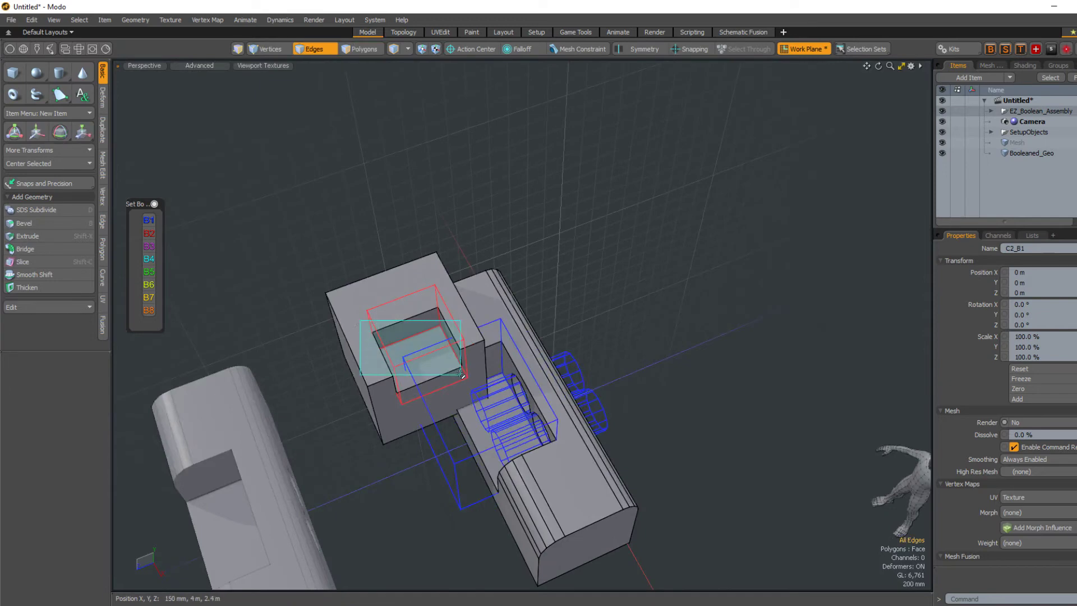
Try bevelling a notch edge, then deselect cutter C2_B1
{"action": "left_click", "coordinate": [431, 347]}
{"action": "key", "text": "b"}
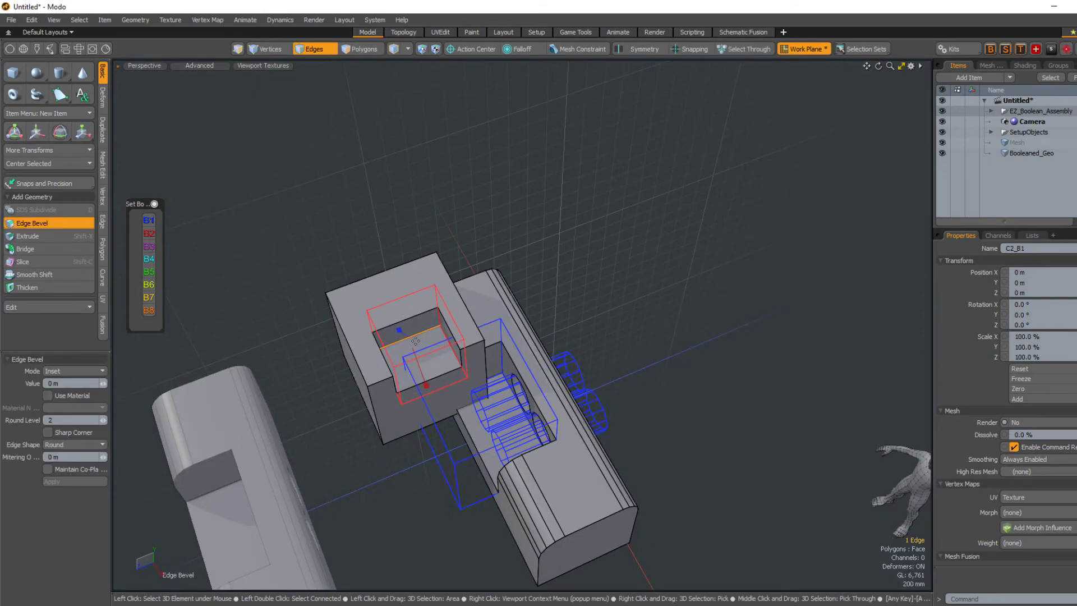
{"action": "key", "text": "space"}
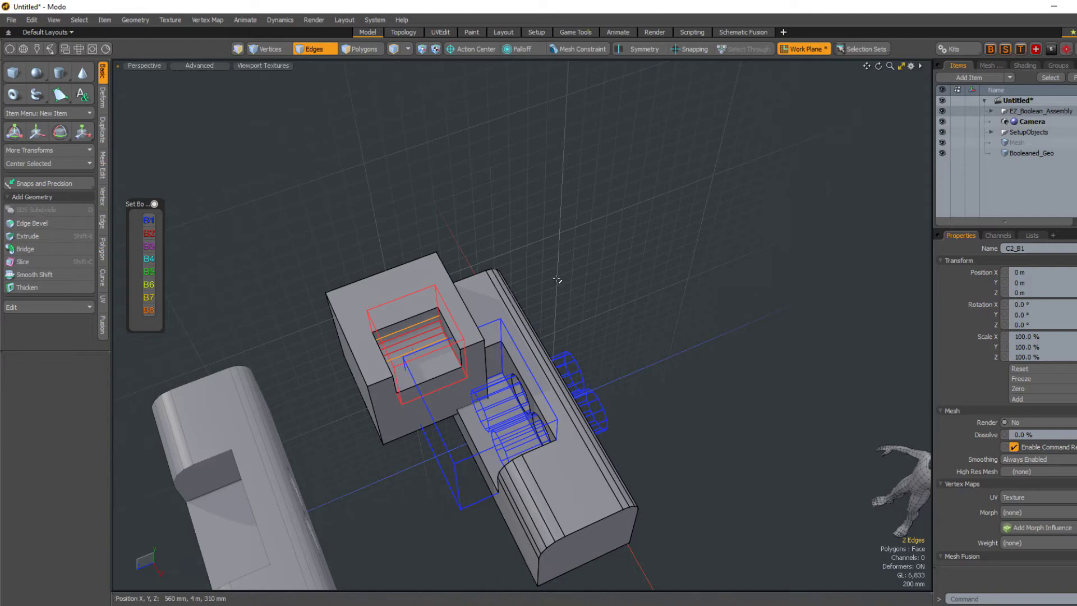
{"action": "mouse_move", "coordinate": [399, 330]}
{"action": "left_mouse_down", "text": "alt"}
{"action": "mouse_move", "coordinate": [481, 366]}
{"action": "mouse_move", "coordinate": [612, 511]}
{"action": "mouse_move", "coordinate": [384, 400]}
{"action": "mouse_move", "coordinate": [593, 428]}
{"action": "left_mouse_up", "text": "alt"}
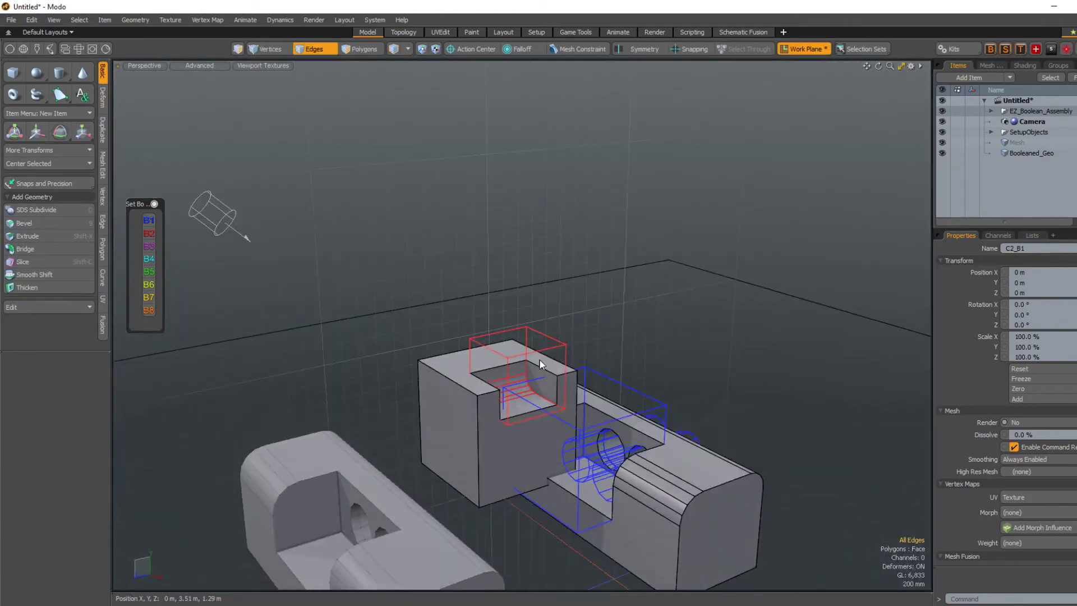
{"action": "left_click", "coordinate": [653, 294]}
{"action": "mouse_move", "coordinate": [652, 295]}
{"action": "left_mouse_down", "text": "alt"}
{"action": "mouse_move", "coordinate": [632, 398]}
{"action": "mouse_move", "coordinate": [444, 352]}
{"action": "left_mouse_up", "text": "alt"}
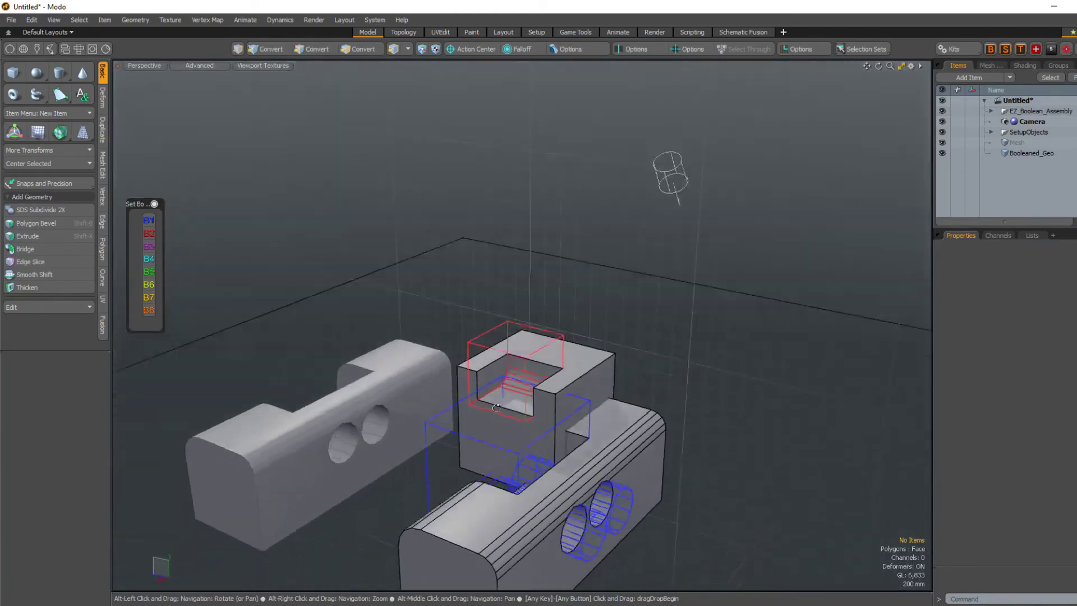
Select the base mesh via Setup-Freeze-Clear and round its edge with a 350 mm bevel
{"action": "left_click", "coordinate": [444, 348]}
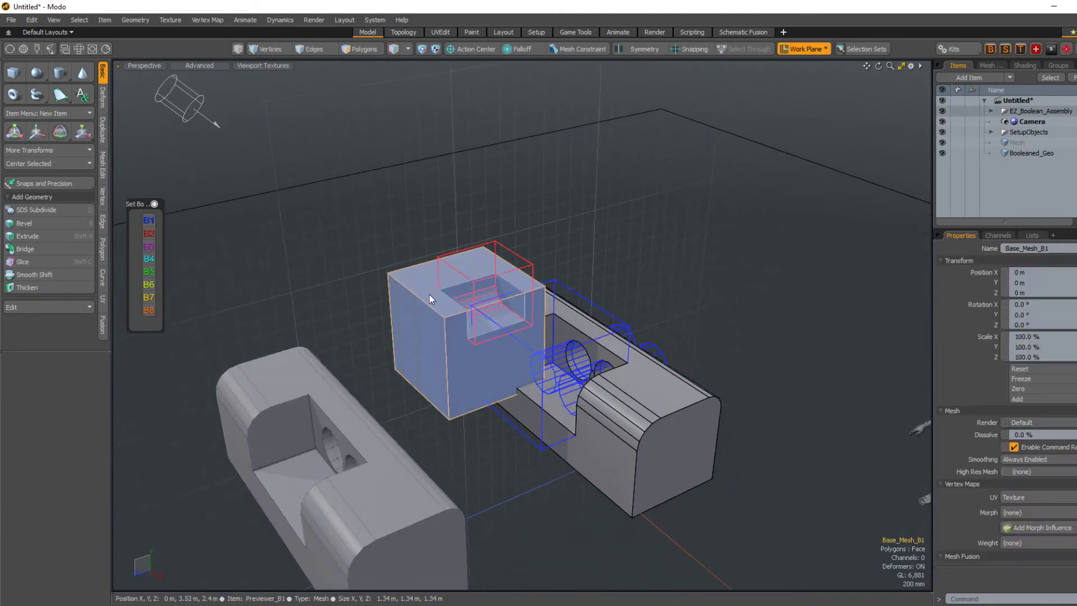
{"action": "key", "text": "ctrl+b"}
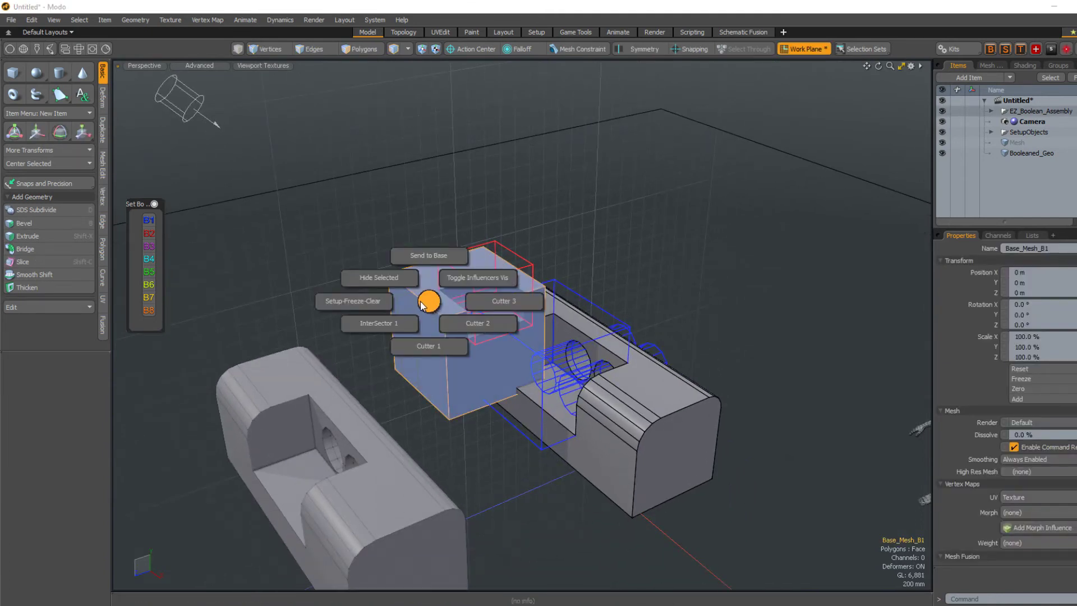
{"action": "left_click", "coordinate": [389, 305]}
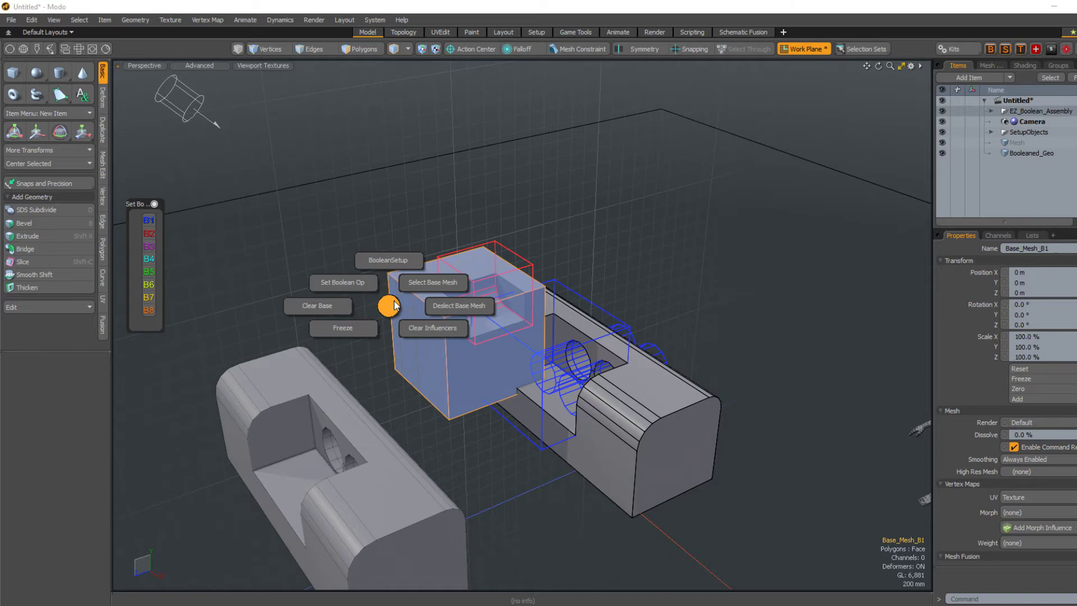
{"action": "left_click", "coordinate": [413, 290]}
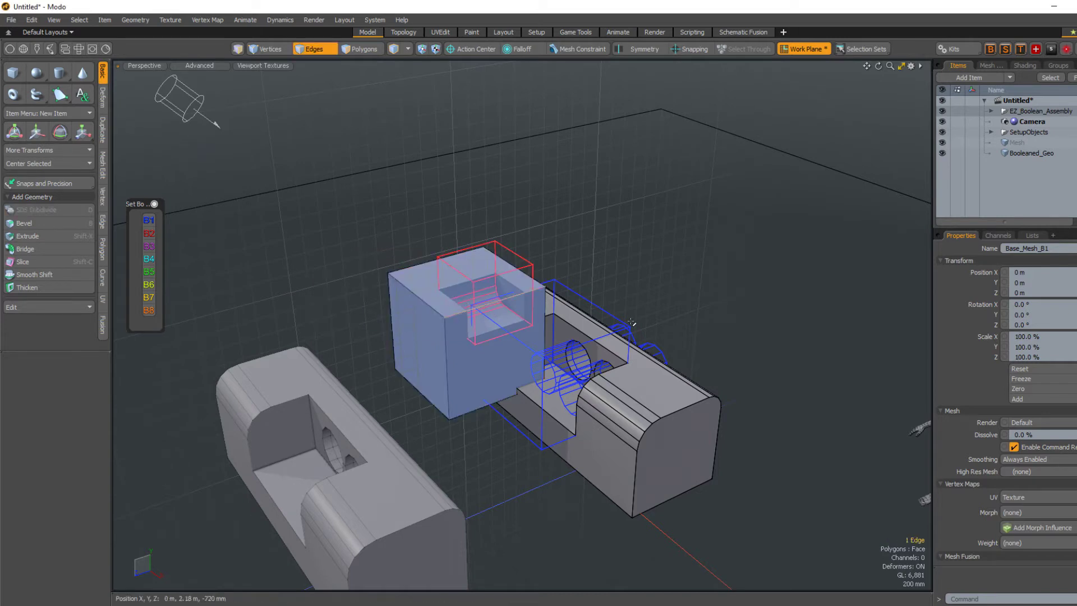
{"action": "key", "text": "b"}
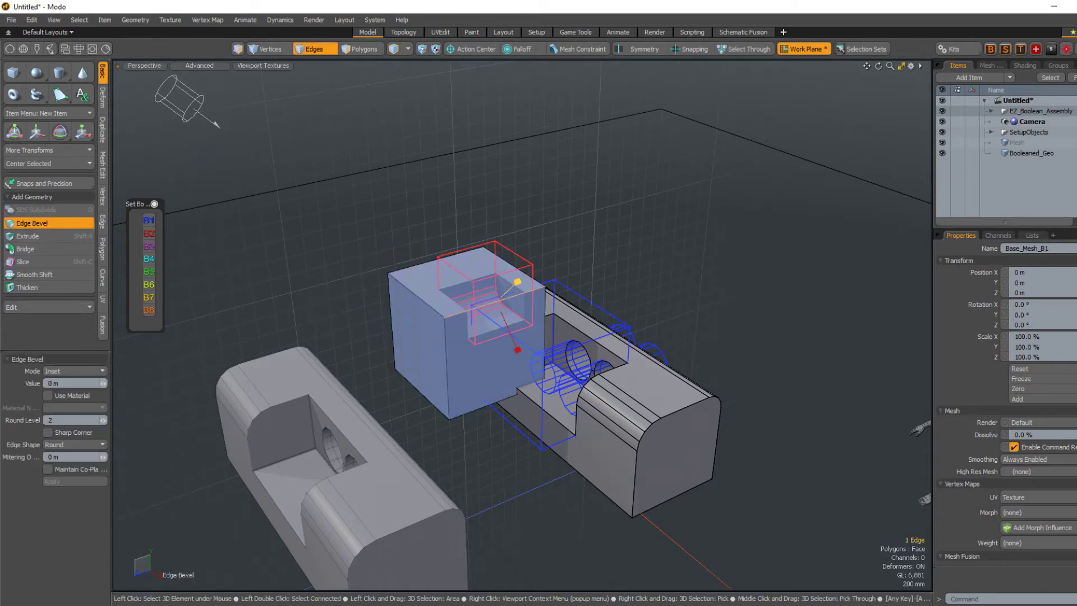
{"action": "mouse_move", "coordinate": [516, 283]}
{"action": "left_mouse_down"}
{"action": "mouse_move", "coordinate": [458, 347]}
{"action": "mouse_move", "coordinate": [497, 420]}
{"action": "left_mouse_up"}
{"action": "key", "text": "space"}
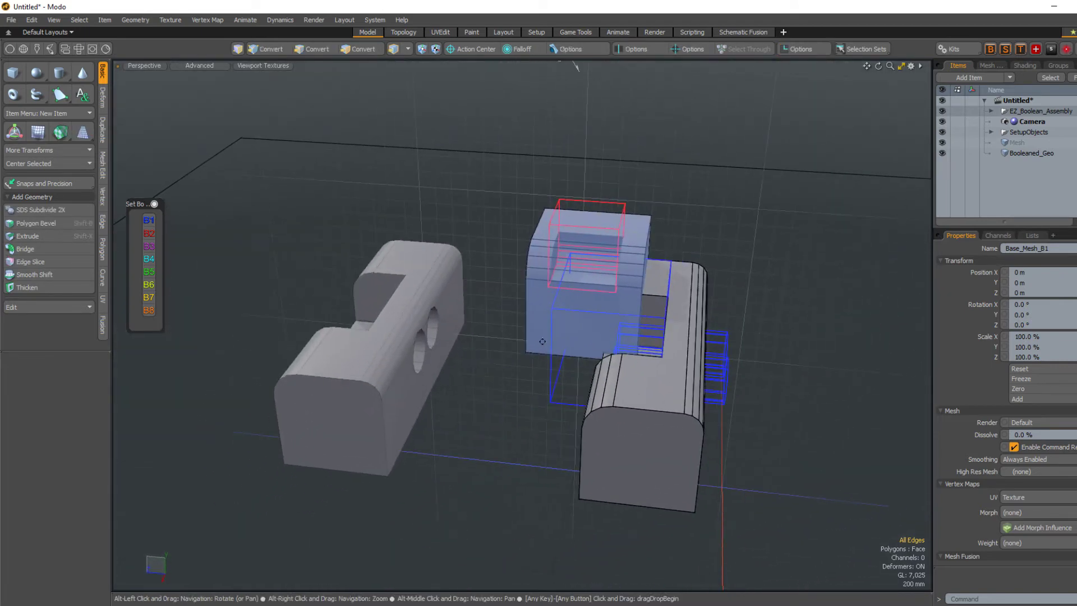
Send the bevelled box back as the boolean base and deselect the base mesh
{"action": "key", "text": "ctrl+alt+b"}
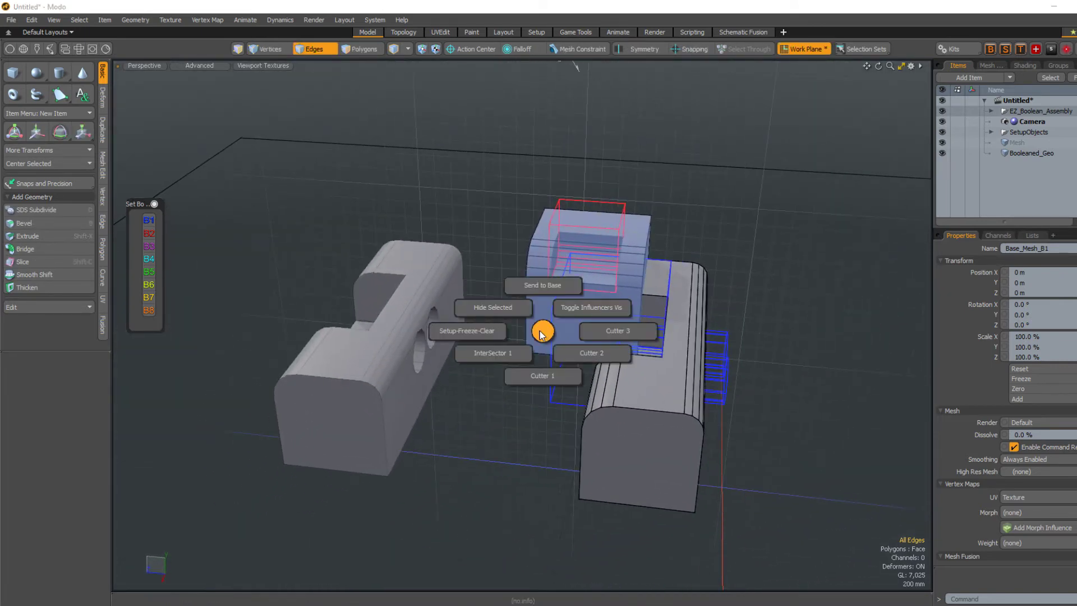
{"action": "left_click", "coordinate": [547, 285]}
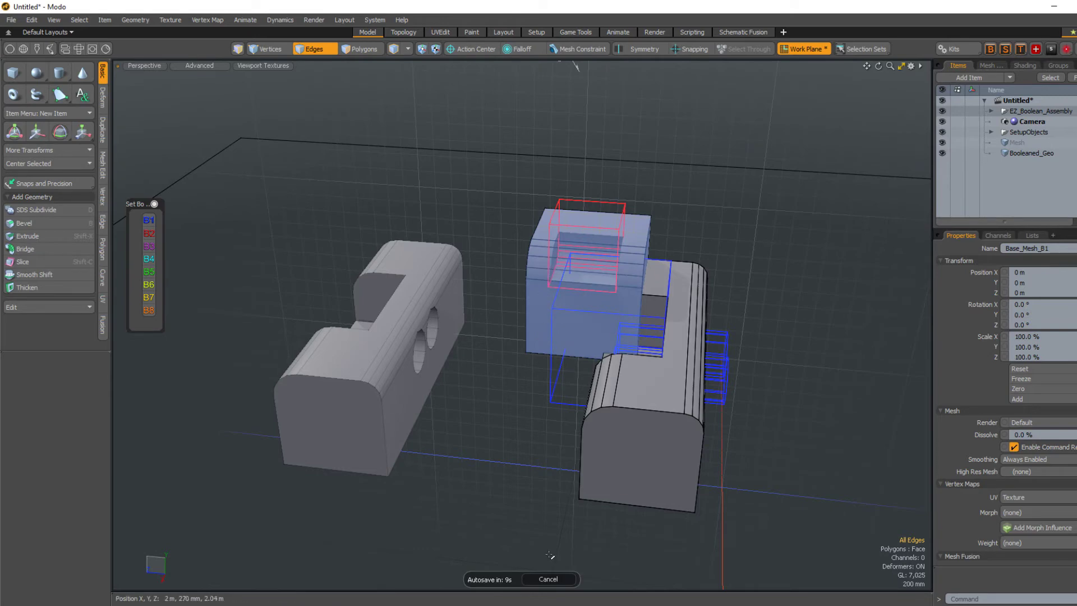
{"action": "left_click_drag", "start_coordinate": [494, 390], "coordinate": [514, 314], "text": "alt"}
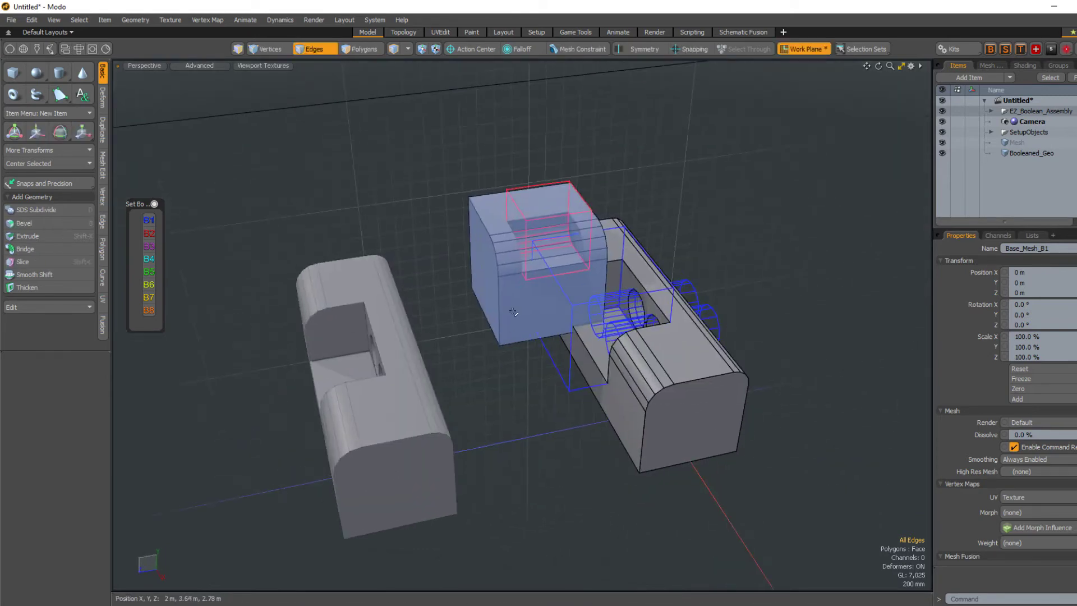
{"action": "key", "text": "ctrl+alt+b"}
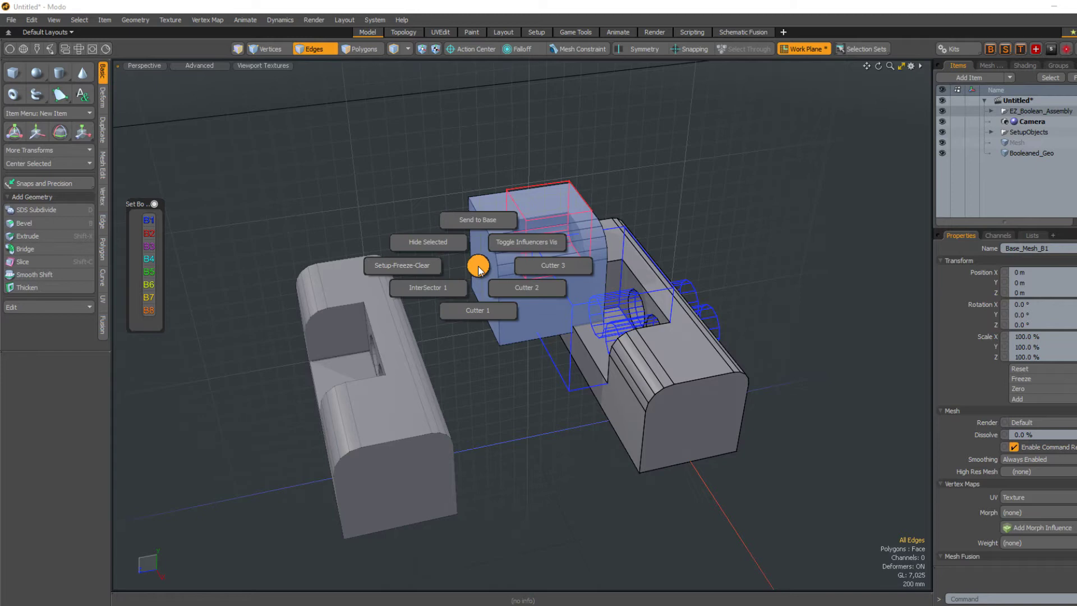
{"action": "left_click", "coordinate": [435, 271]}
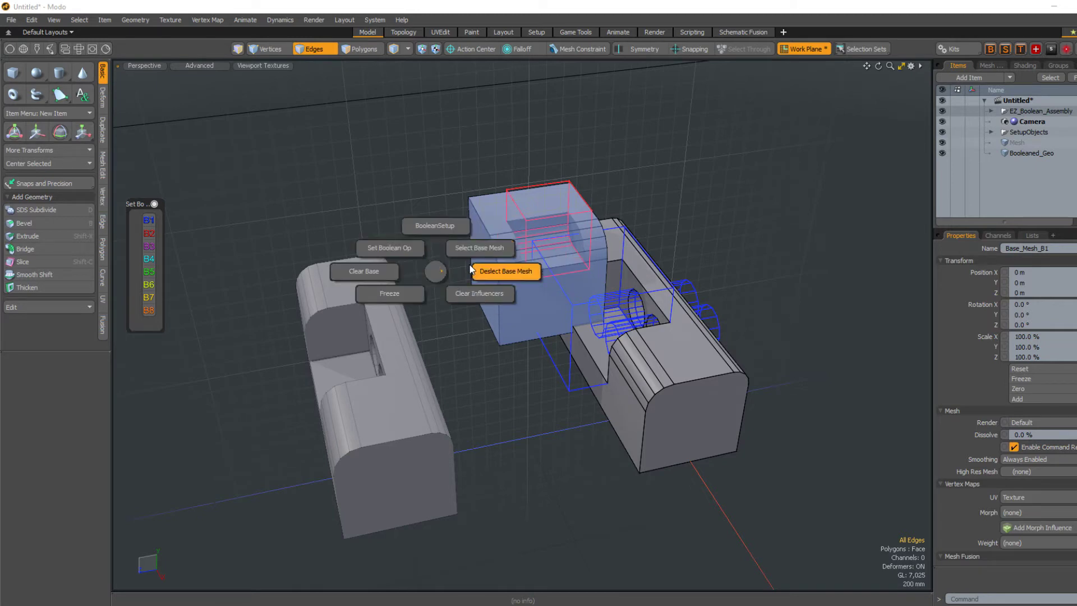
{"action": "left_click", "coordinate": [472, 270]}
Toggle influencer visibility to hide the cutter guide wireframes
{"action": "key", "text": "ctrl+alt+b"}
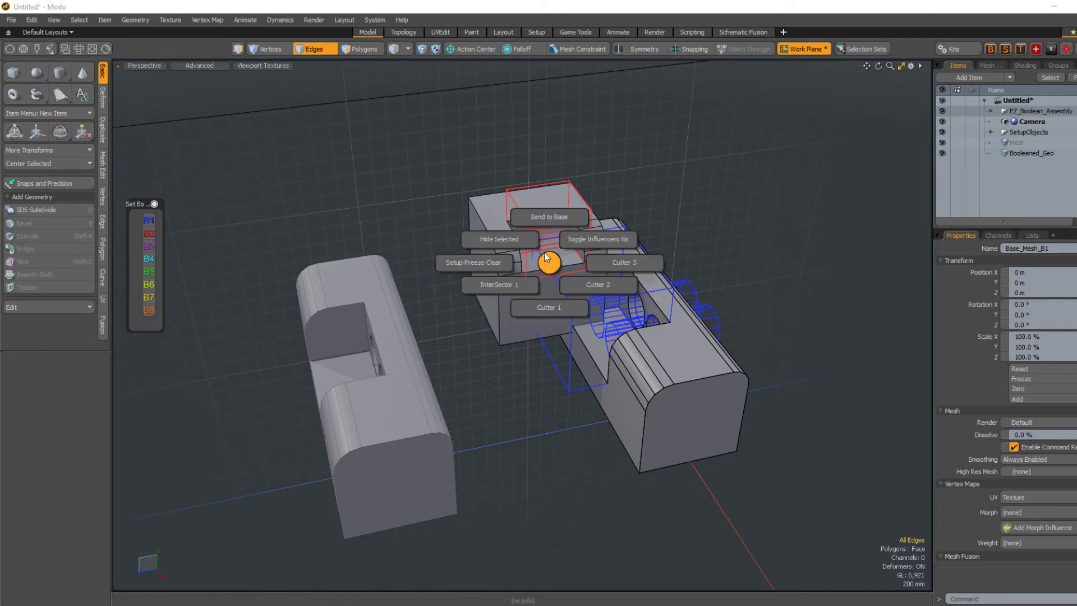
{"action": "left_click", "coordinate": [573, 243]}
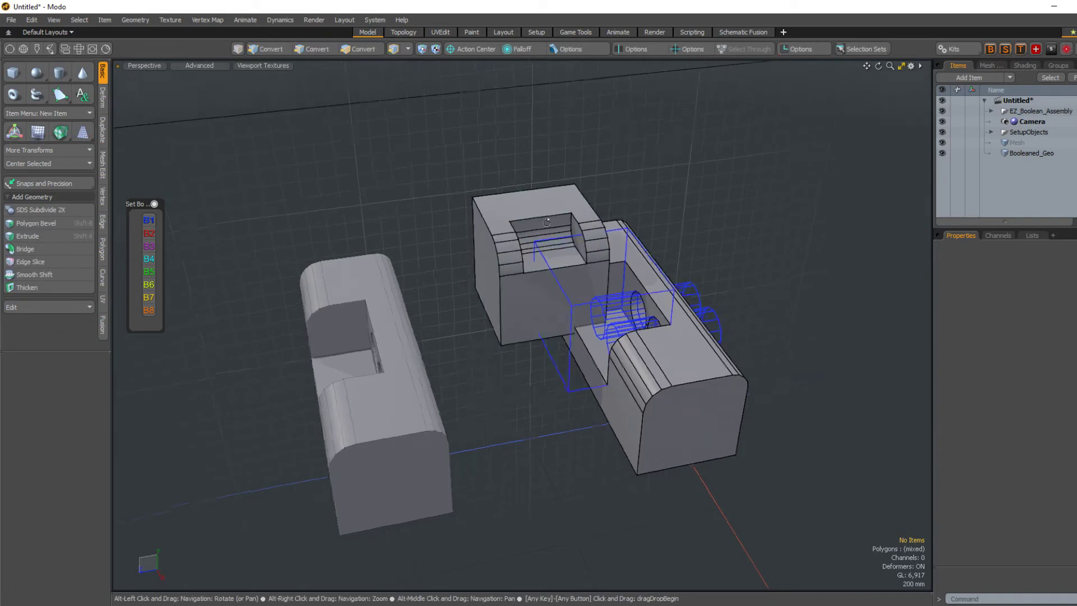
{"action": "mouse_move", "coordinate": [573, 244]}
{"action": "left_mouse_down", "text": "alt"}
{"action": "mouse_move", "coordinate": [468, 181]}
{"action": "mouse_move", "coordinate": [679, 426]}
{"action": "left_mouse_up", "text": "alt"}
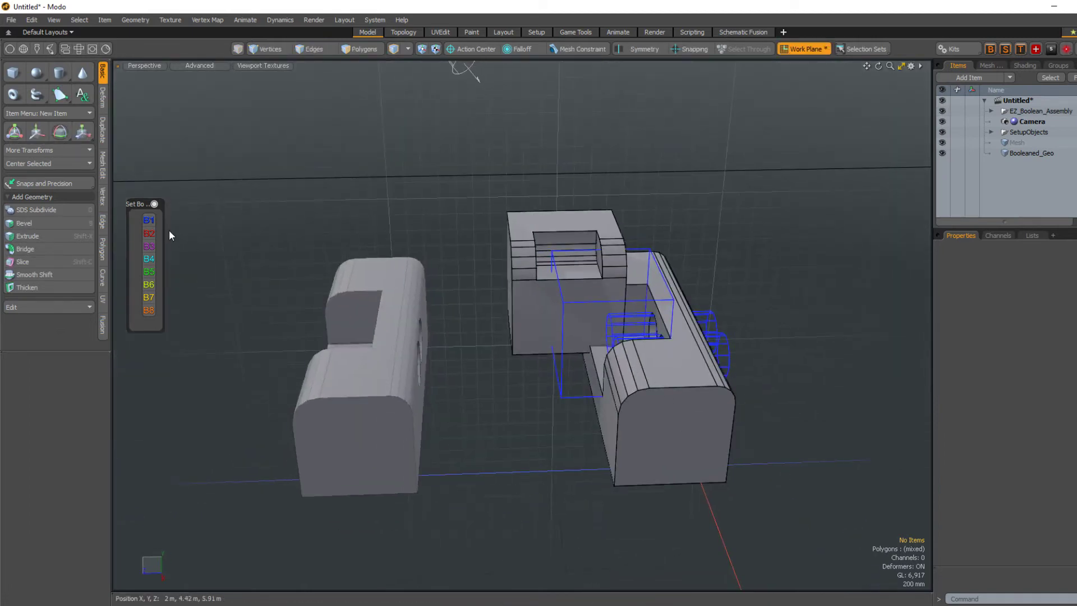
{"action": "left_click_drag", "start_coordinate": [523, 278], "coordinate": [612, 278], "text": "alt"}
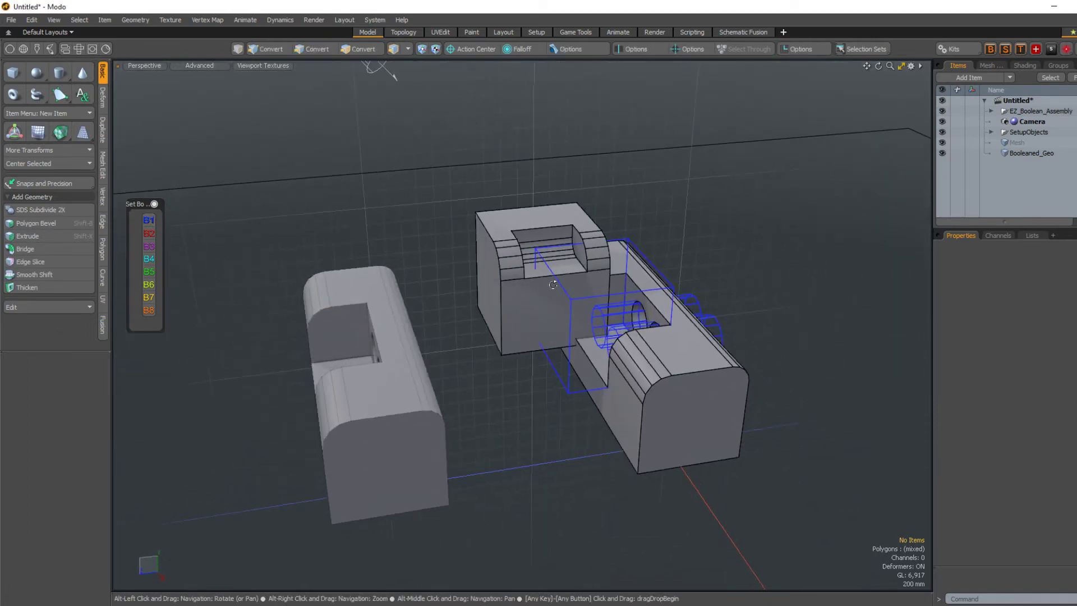
Toggle influencer visibility to show the boolean cutters as wireframes
{"action": "key", "text": "ctrl+alt+b"}
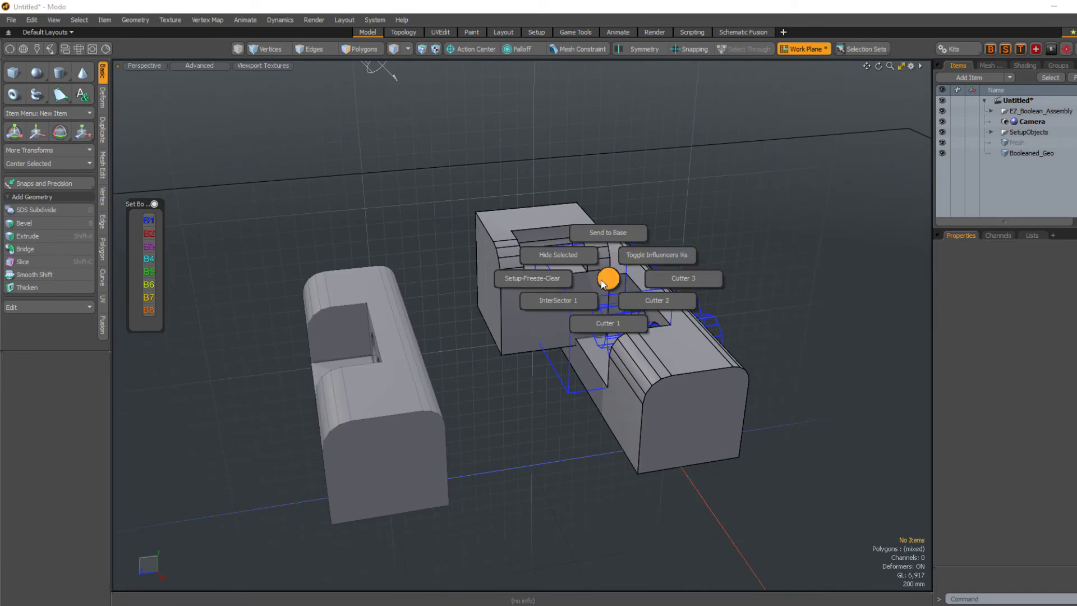
{"action": "left_click", "coordinate": [651, 266]}
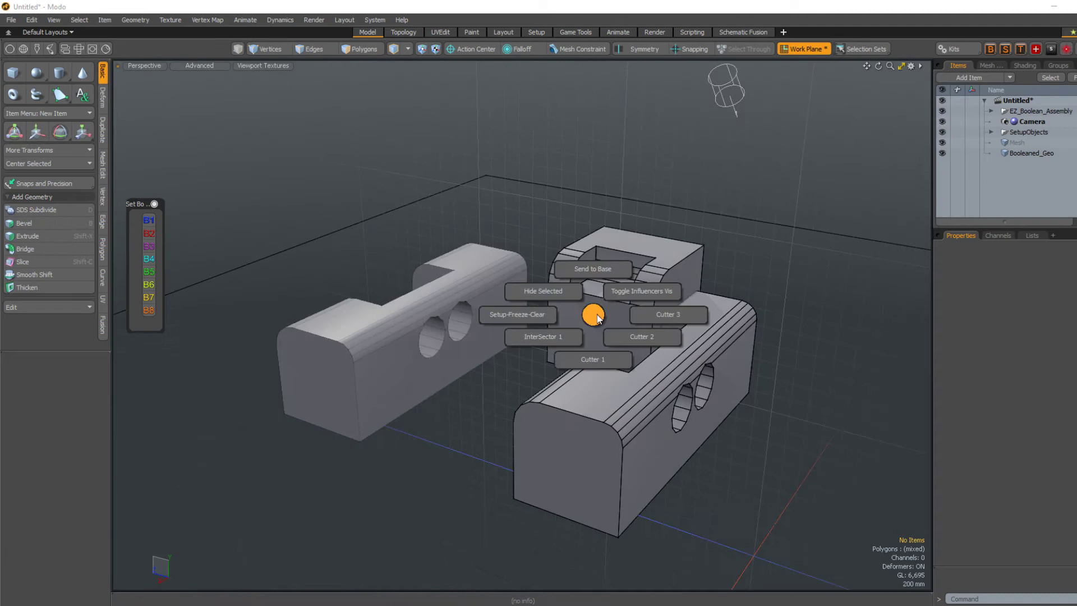
{"action": "left_click", "coordinate": [627, 292]}
{"action": "left_click_drag", "start_coordinate": [627, 294], "coordinate": [623, 354], "text": "alt"}
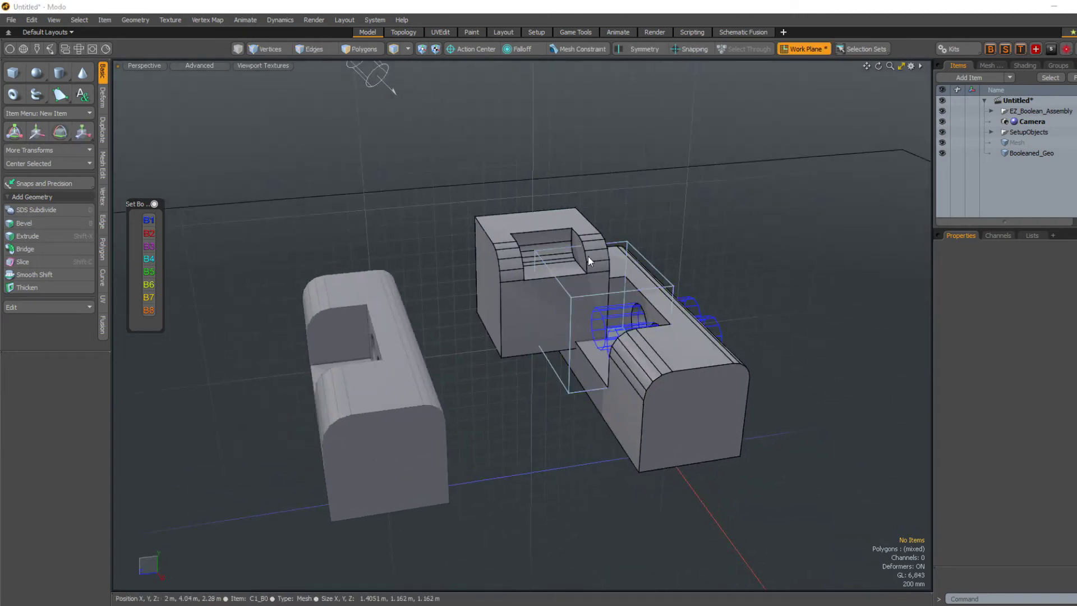
Select the box cutter over the upper notch and hide it
{"action": "left_click", "coordinate": [617, 235]}
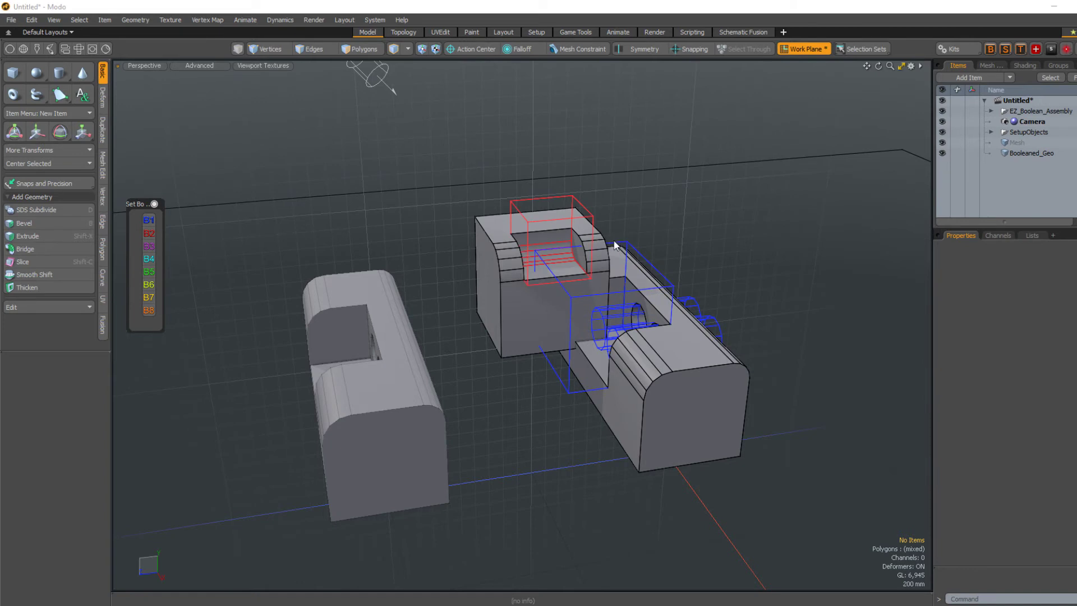
{"action": "left_click", "coordinate": [564, 221]}
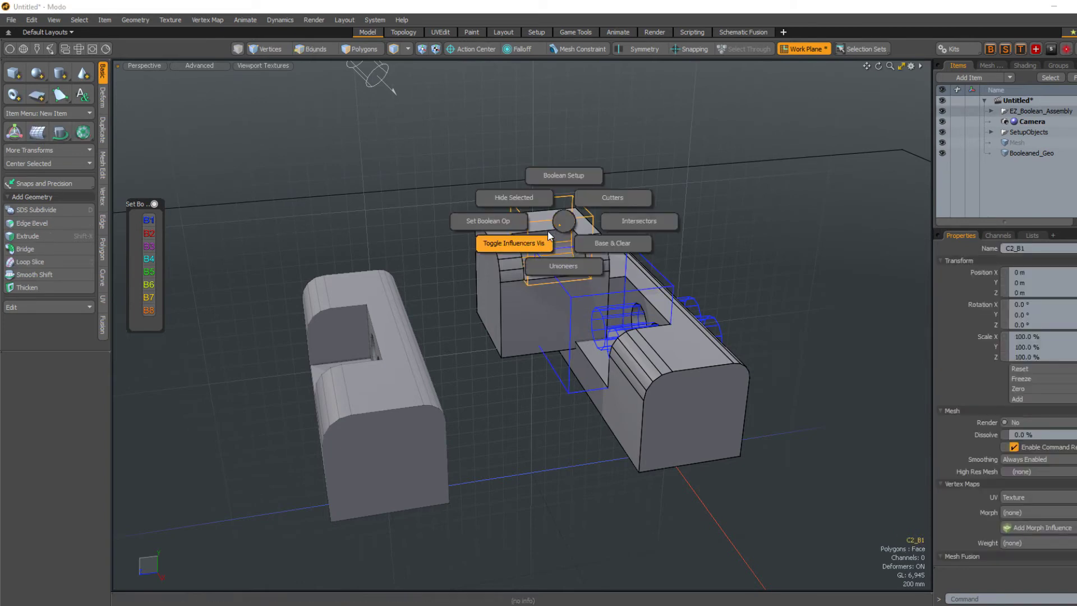
{"action": "left_click", "coordinate": [533, 206]}
{"action": "left_click_drag", "start_coordinate": [533, 205], "coordinate": [574, 287], "text": "alt"}
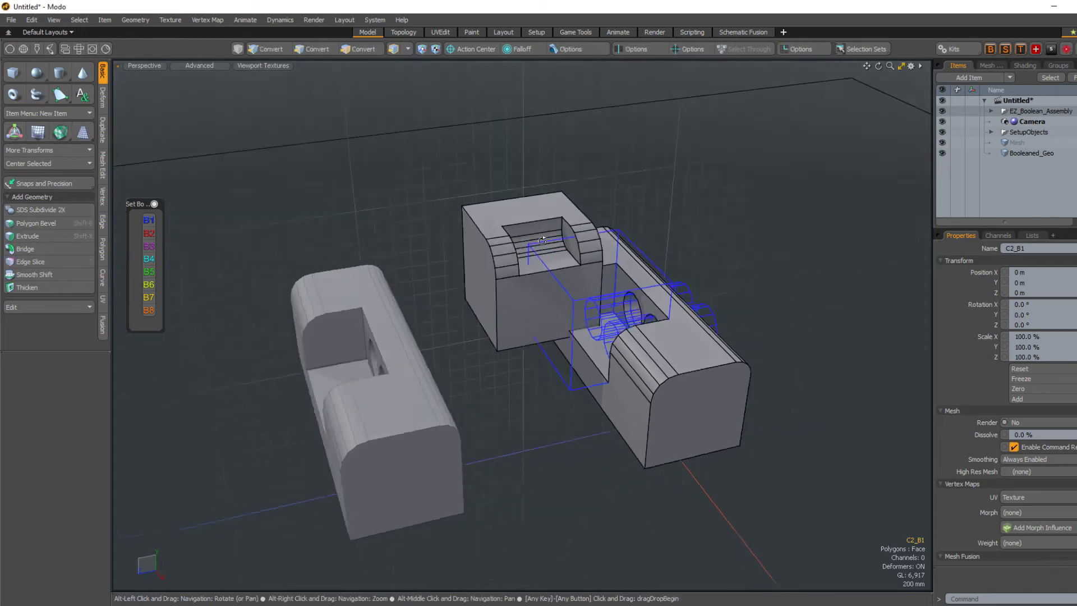
{"action": "scroll", "coordinate": [593, 279], "scroll_direction": "up", "scroll_amount": 5}
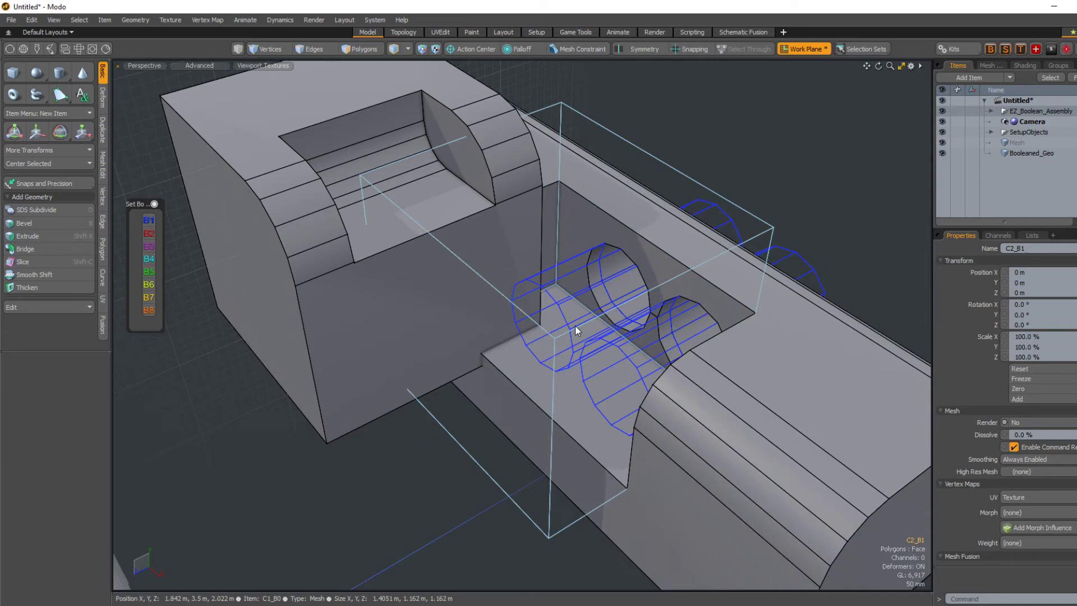
Select both cylinder cutters' front caps and push them back along Z
{"action": "left_click_drag", "start_coordinate": [575, 330], "coordinate": [565, 312], "text": "alt"}
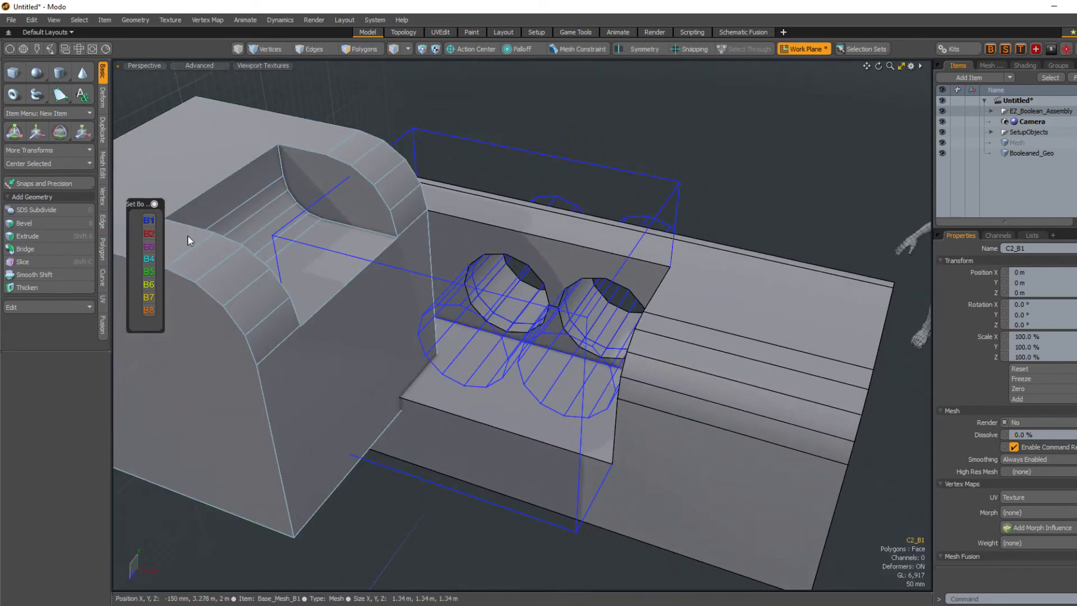
{"action": "left_click", "coordinate": [438, 277]}
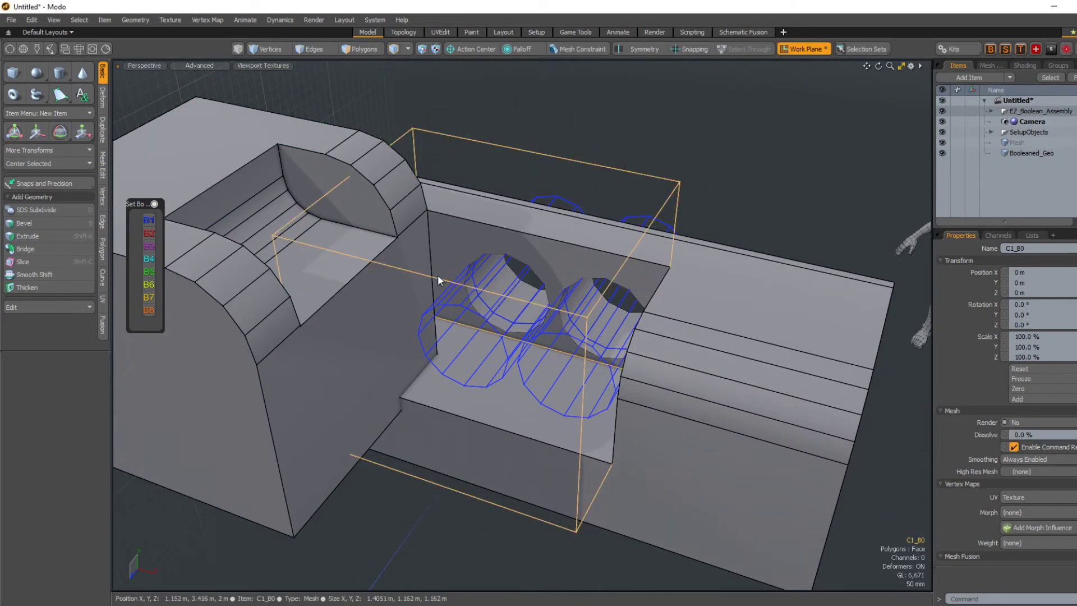
{"action": "left_click", "coordinate": [421, 266]}
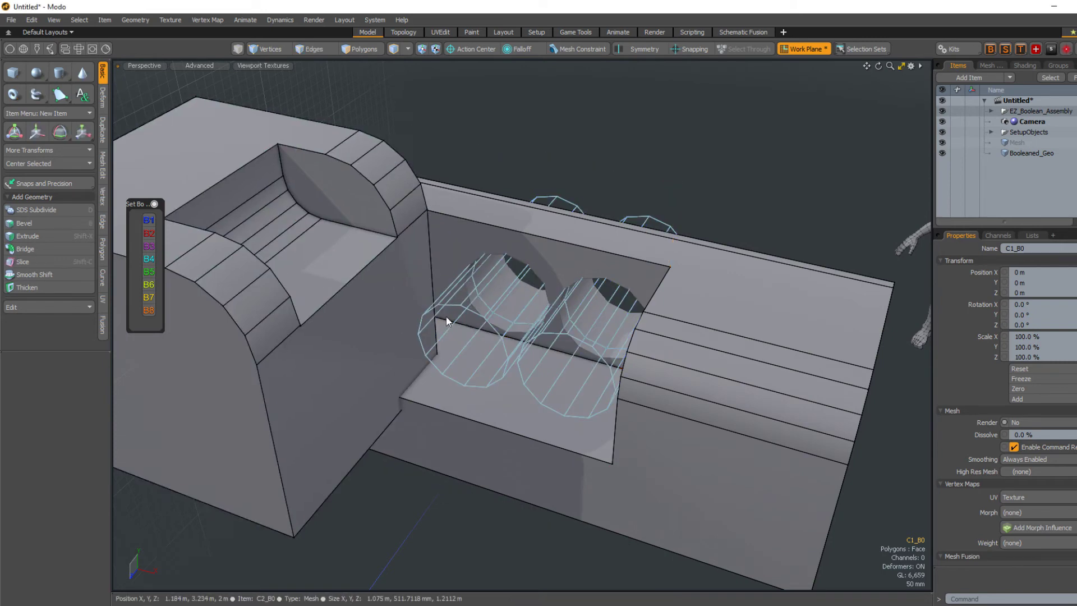
{"action": "key", "text": "3"}
{"action": "left_click", "coordinate": [484, 349]}
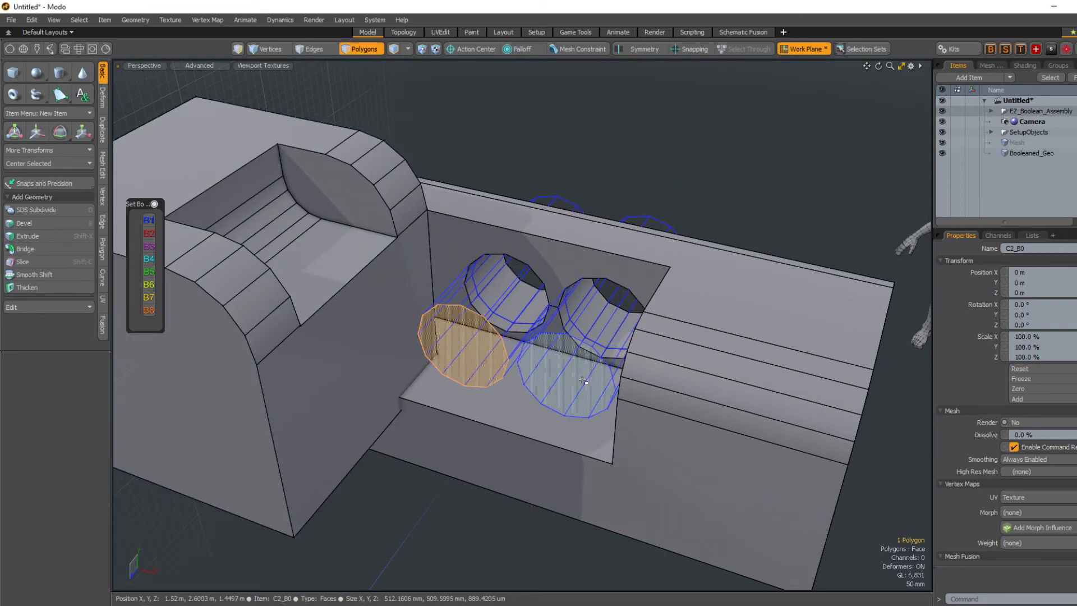
{"action": "left_click", "coordinate": [541, 374], "text": "shift"}
{"action": "key", "text": "y"}
{"action": "left_click_drag", "start_coordinate": [499, 376], "coordinate": [507, 199]}
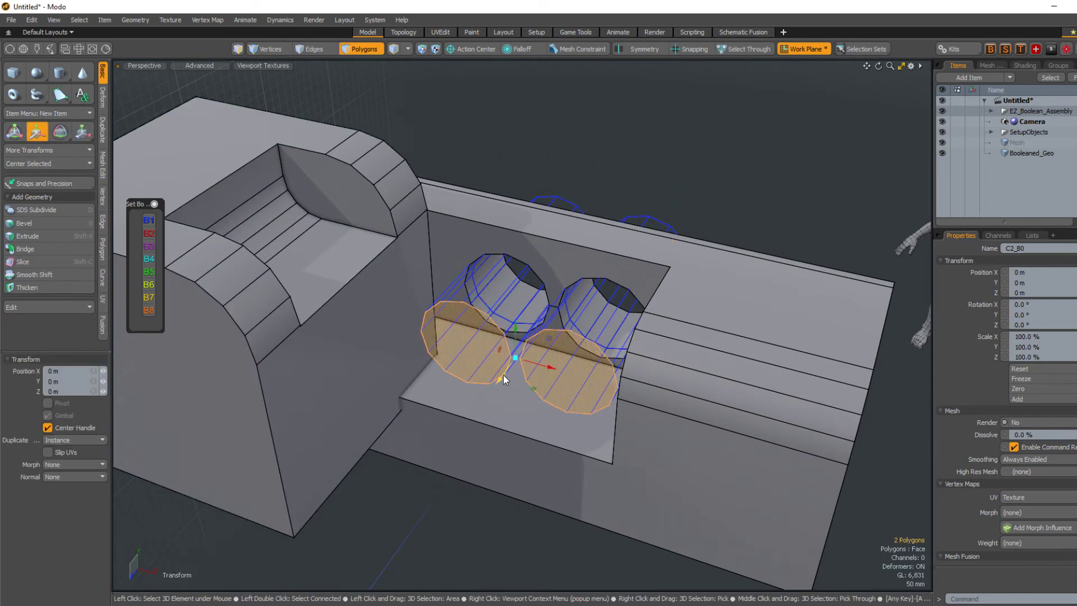
{"action": "key", "text": "q"}
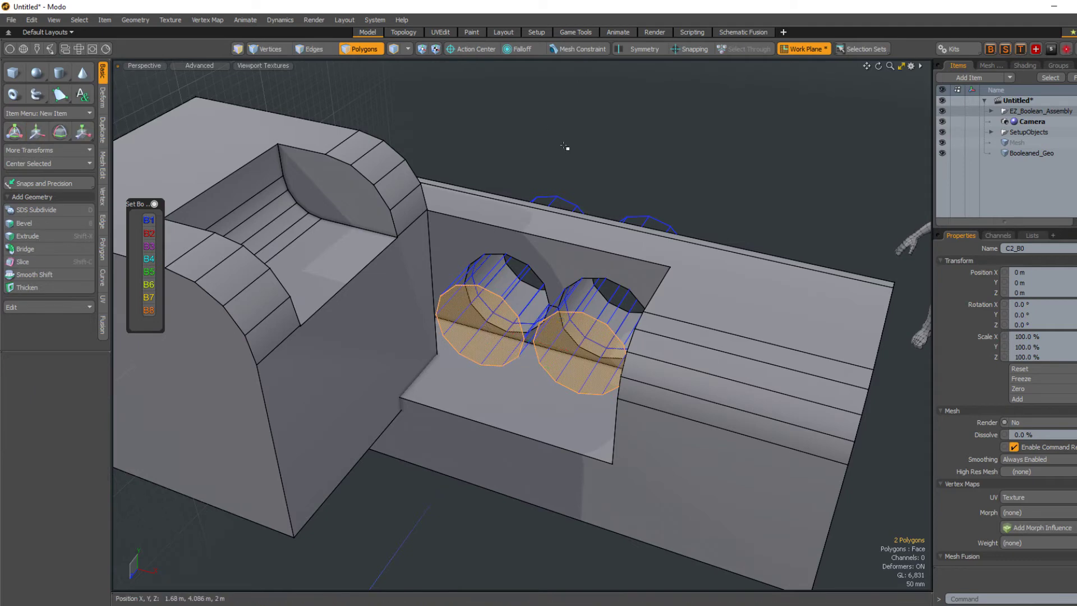
{"action": "key", "text": "Escape"}
Toggle the cutter wireframes off and back on, then pull back to view both blocks
{"action": "key", "text": "alt+q"}
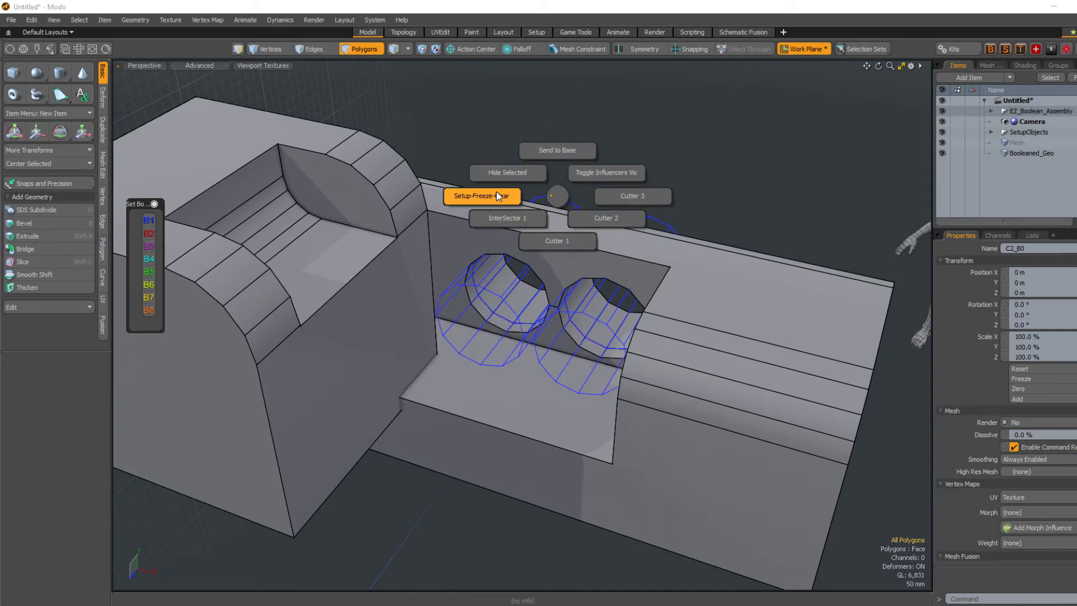
{"action": "left_click", "coordinate": [602, 175]}
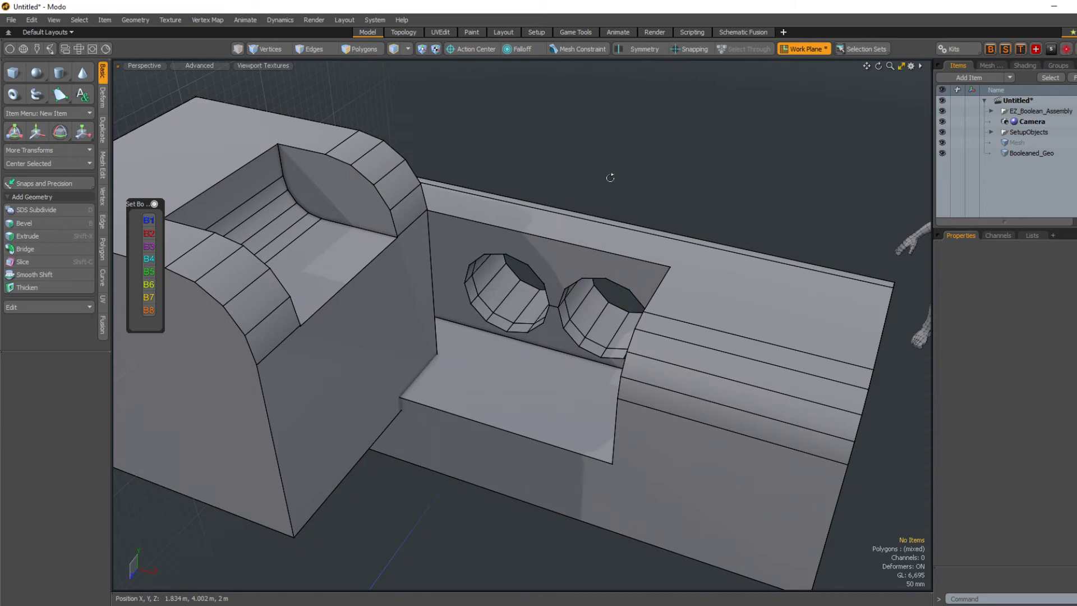
{"action": "key", "text": "alt+q"}
{"action": "left_click", "coordinate": [635, 157]}
{"action": "mouse_move", "coordinate": [635, 158]}
{"action": "left_mouse_down", "text": "alt"}
{"action": "mouse_move", "coordinate": [435, 213]}
{"action": "mouse_move", "coordinate": [197, 226]}
{"action": "left_mouse_up", "text": "alt"}
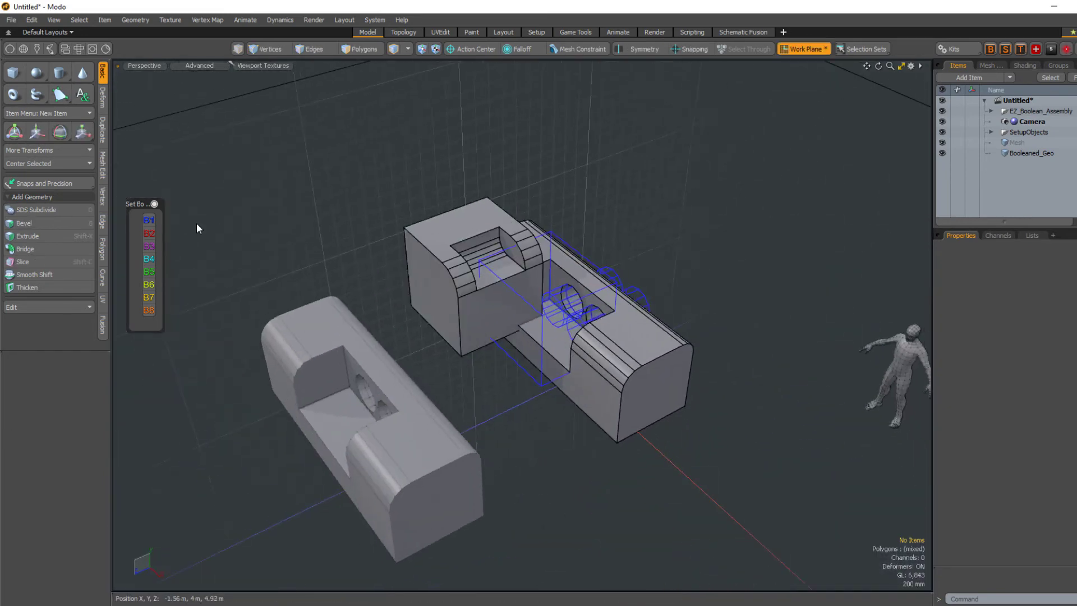
Toggle cutter wireframe visibility and unhide the notch cutter
{"action": "key", "text": "alt+q"}
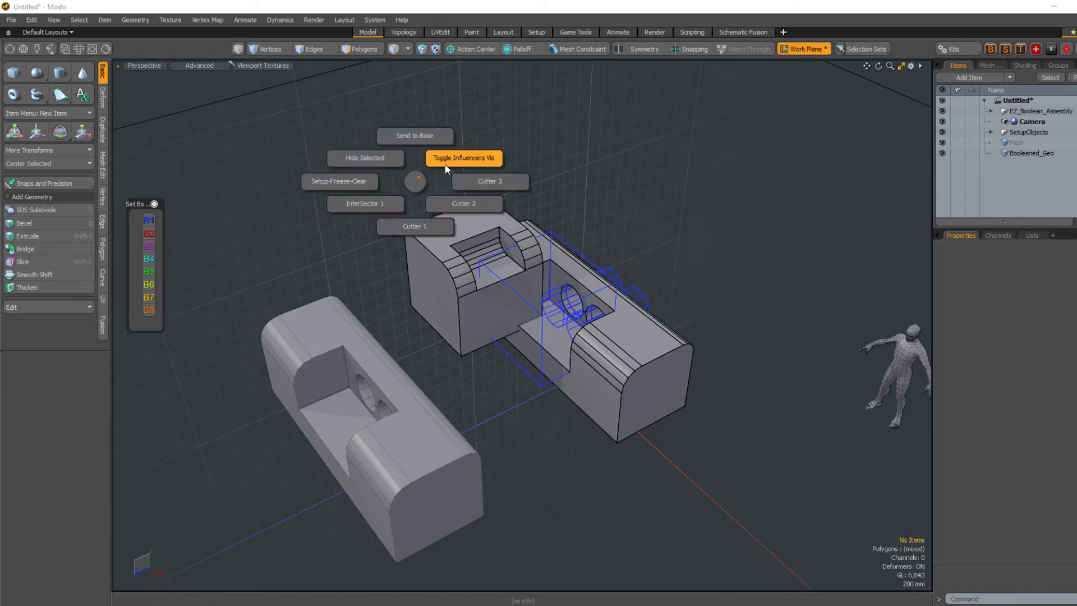
{"action": "left_click", "coordinate": [446, 165]}
{"action": "left_click_drag", "start_coordinate": [474, 219], "coordinate": [175, 238], "text": "alt"}
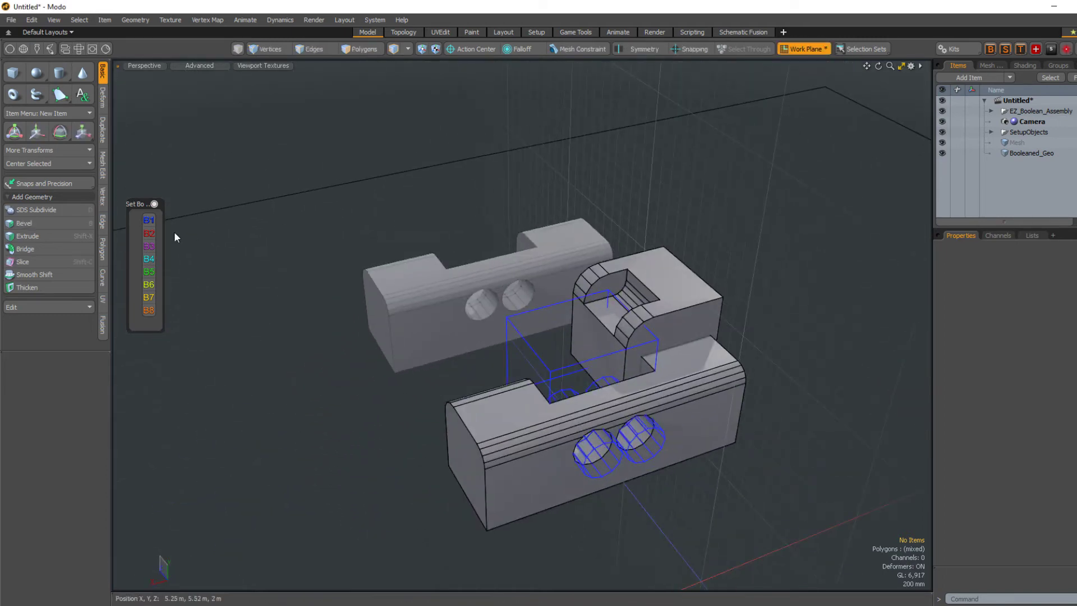
{"action": "key", "text": "alt+q"}
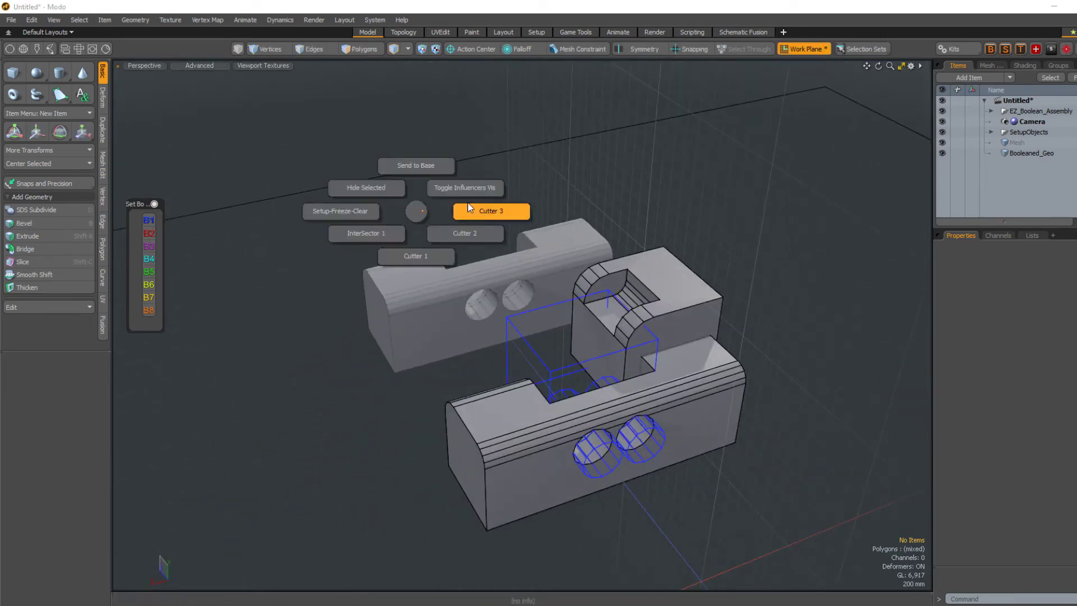
{"action": "left_click", "coordinate": [464, 187]}
{"action": "mouse_move", "coordinate": [573, 210]}
{"action": "left_mouse_down", "text": "alt"}
{"action": "mouse_move", "coordinate": [514, 207]}
{"action": "mouse_move", "coordinate": [421, 236]}
{"action": "left_mouse_up", "text": "alt"}
{"action": "scroll", "coordinate": [334, 259], "scroll_direction": "up", "scroll_amount": 3}
{"action": "scroll", "coordinate": [334, 258], "scroll_direction": "up", "scroll_amount": 2}
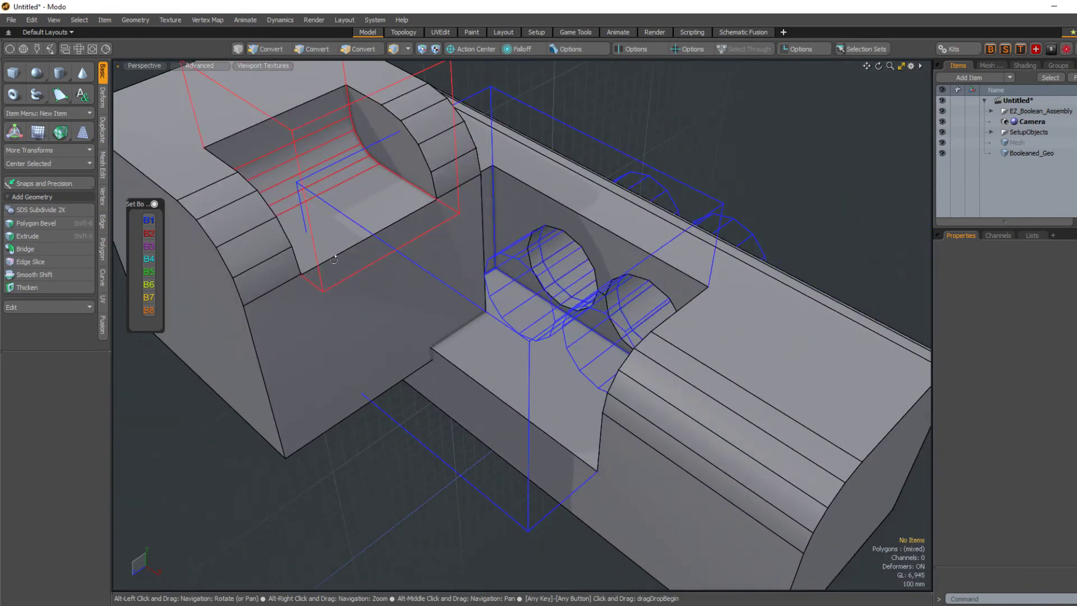
{"action": "scroll", "coordinate": [335, 258], "scroll_direction": "down", "scroll_amount": 3}
Browse the Set Boolean Op groups (B1–B8) and the EZ_Dropdown Set Bools list
{"action": "mouse_move", "coordinate": [334, 258]}
{"action": "left_mouse_down", "text": "alt"}
{"action": "mouse_move", "coordinate": [460, 356]}
{"action": "mouse_move", "coordinate": [468, 336]}
{"action": "left_mouse_up", "text": "alt"}
{"action": "key", "text": "ctrl+b"}
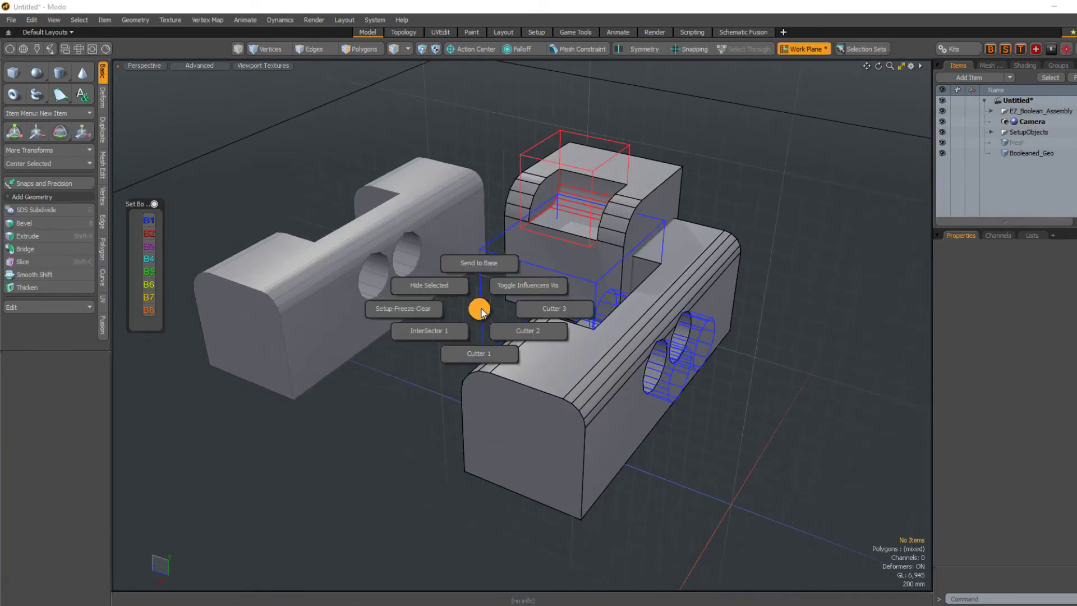
{"action": "key", "text": "alt+b"}
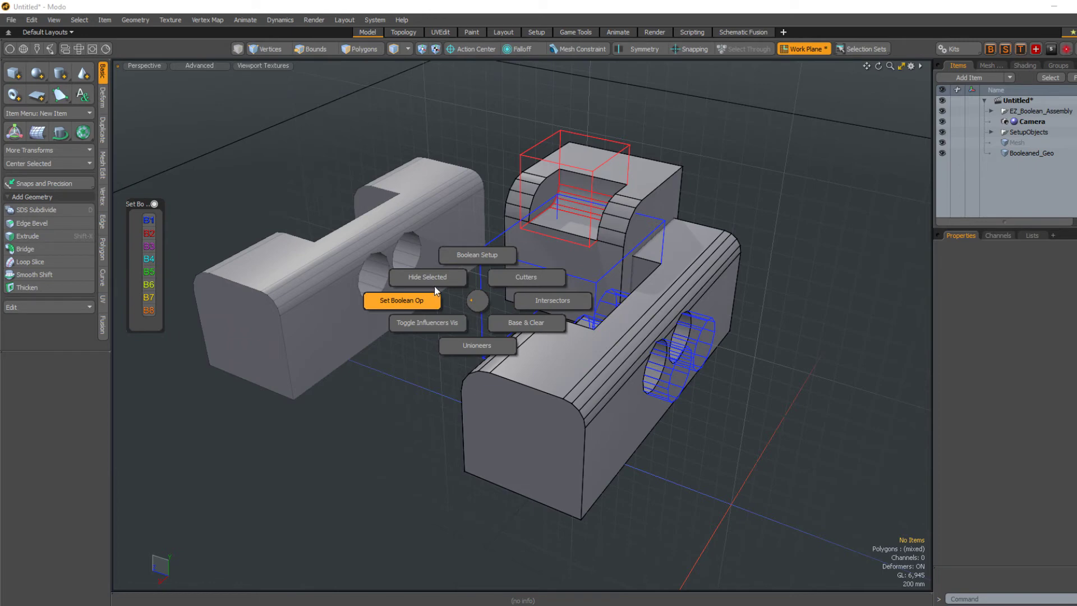
{"action": "left_click", "coordinate": [428, 305]}
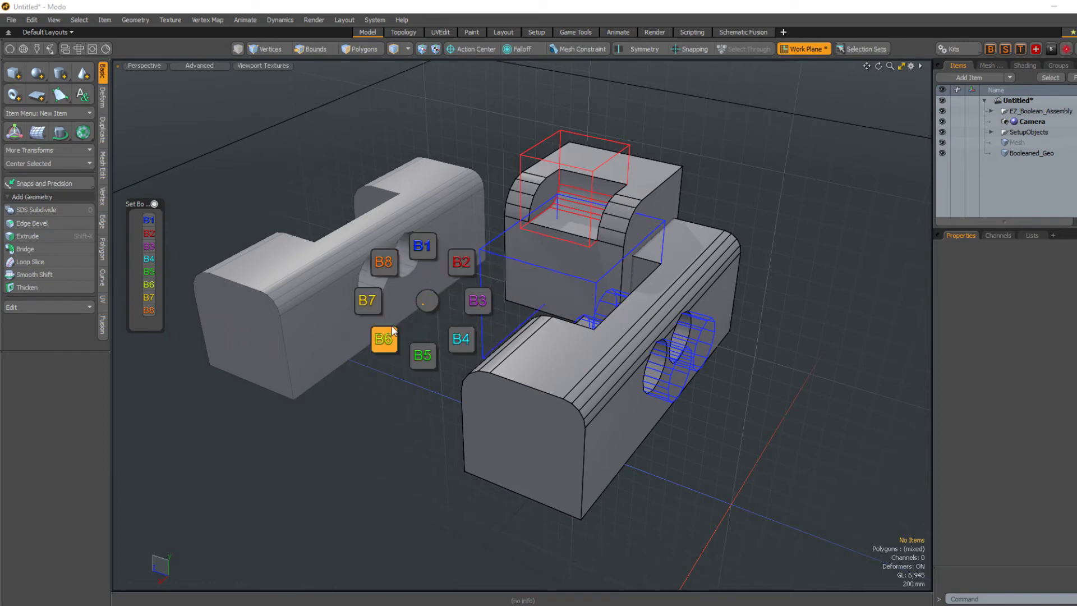
{"action": "left_click", "coordinate": [415, 307]}
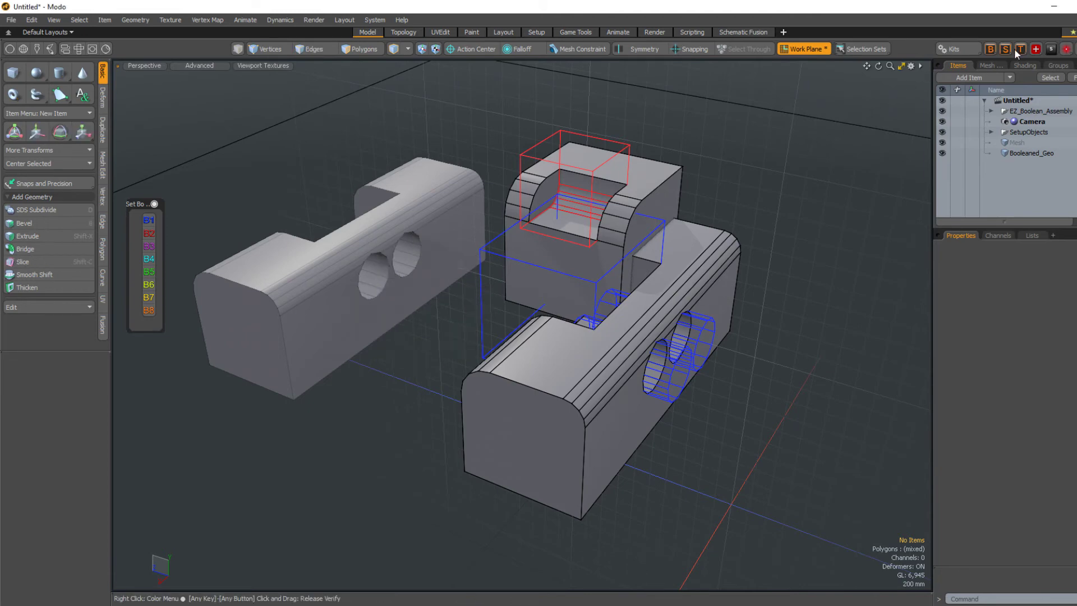
{"action": "left_click", "coordinate": [991, 50]}
{"action": "left_click", "coordinate": [951, 121]}
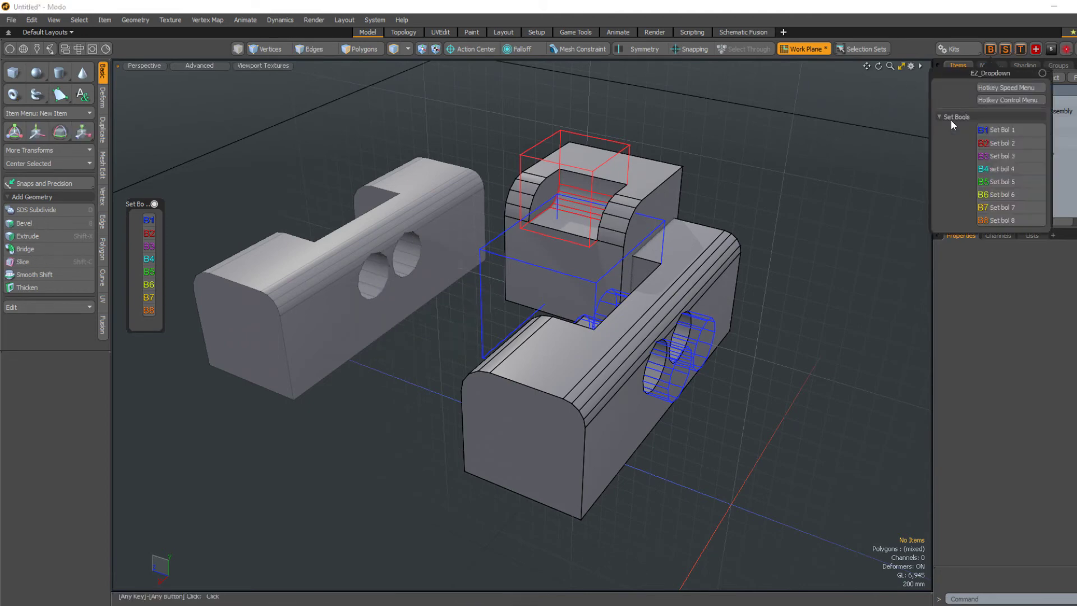
{"action": "left_click", "coordinate": [980, 114]}
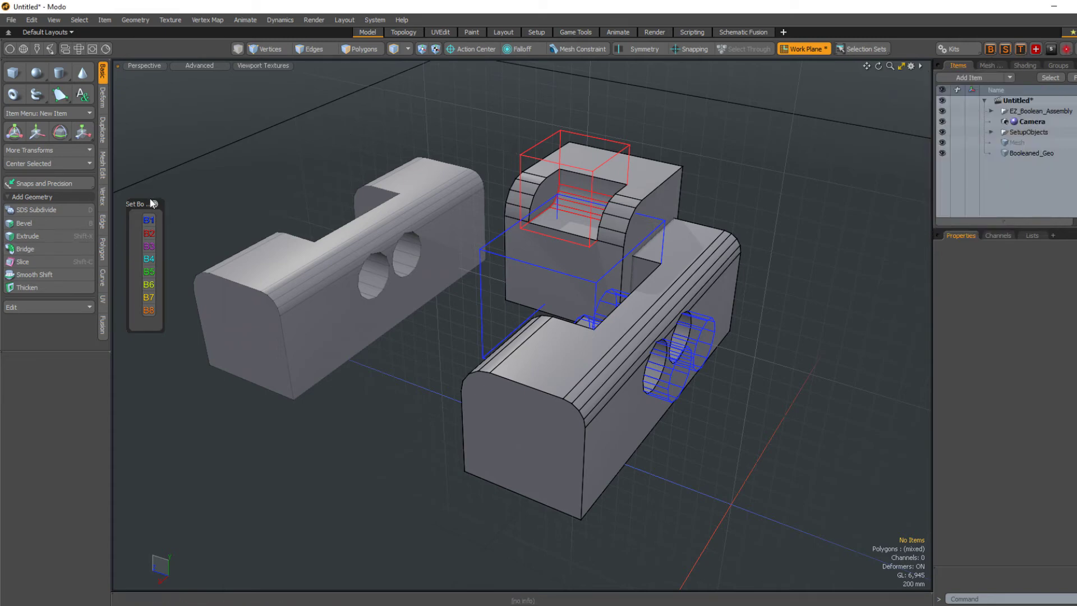
Bring up the floating Set Bo boolean group panel
{"action": "key", "text": "b"}
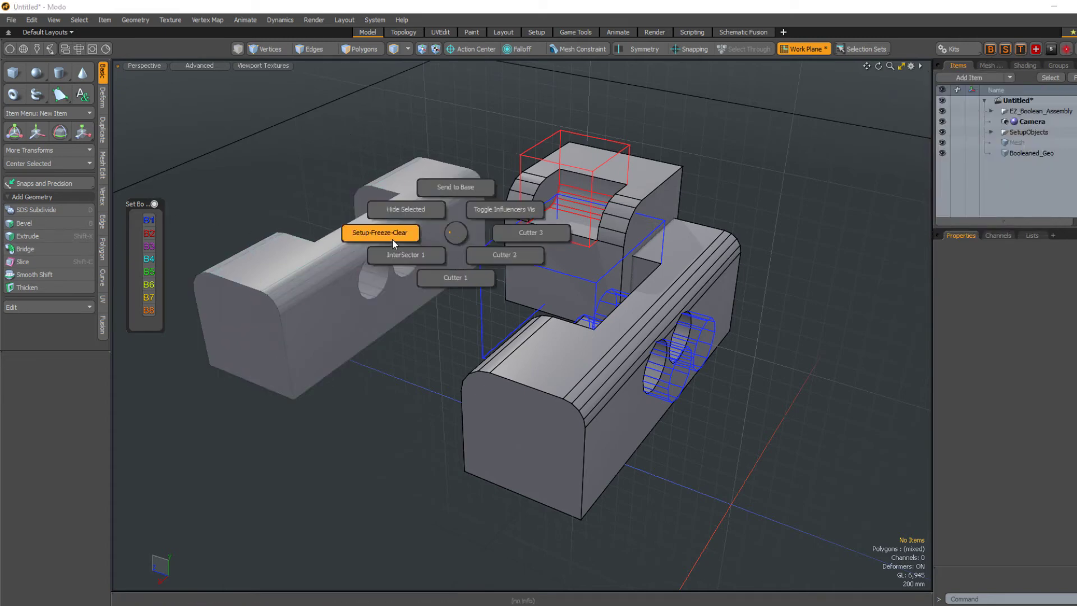
{"action": "key", "text": "b"}
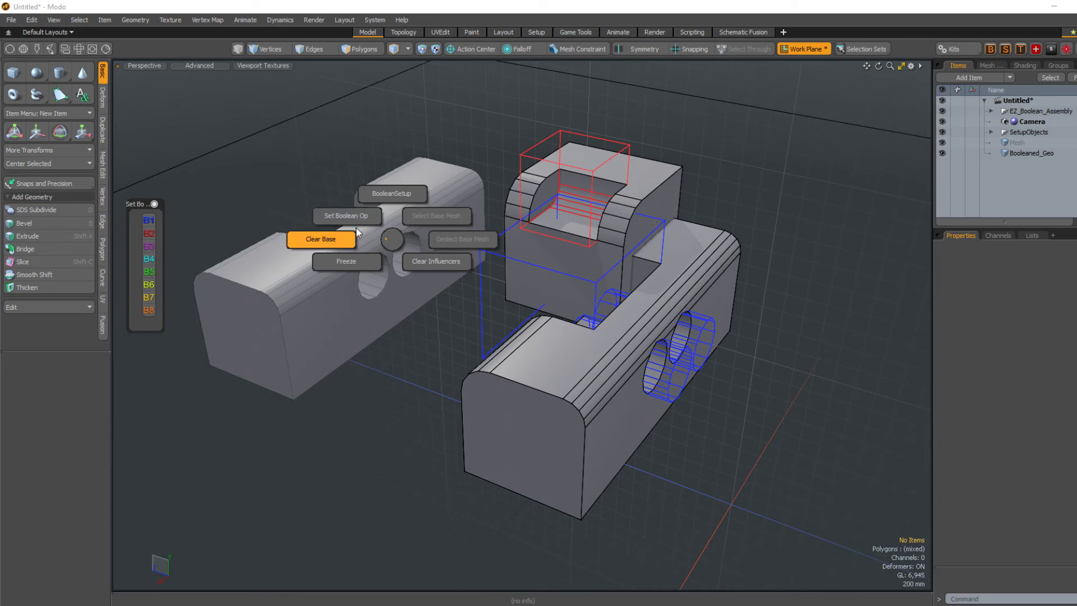
{"action": "left_click", "coordinate": [352, 219]}
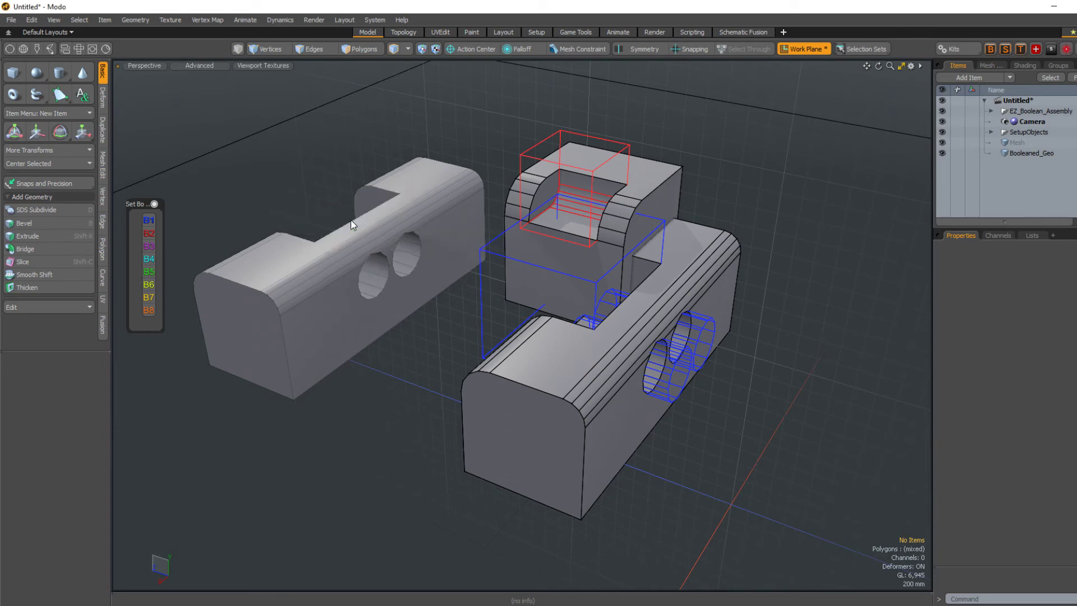
{"action": "left_click", "coordinate": [154, 204]}
{"action": "key", "text": "shift+b"}
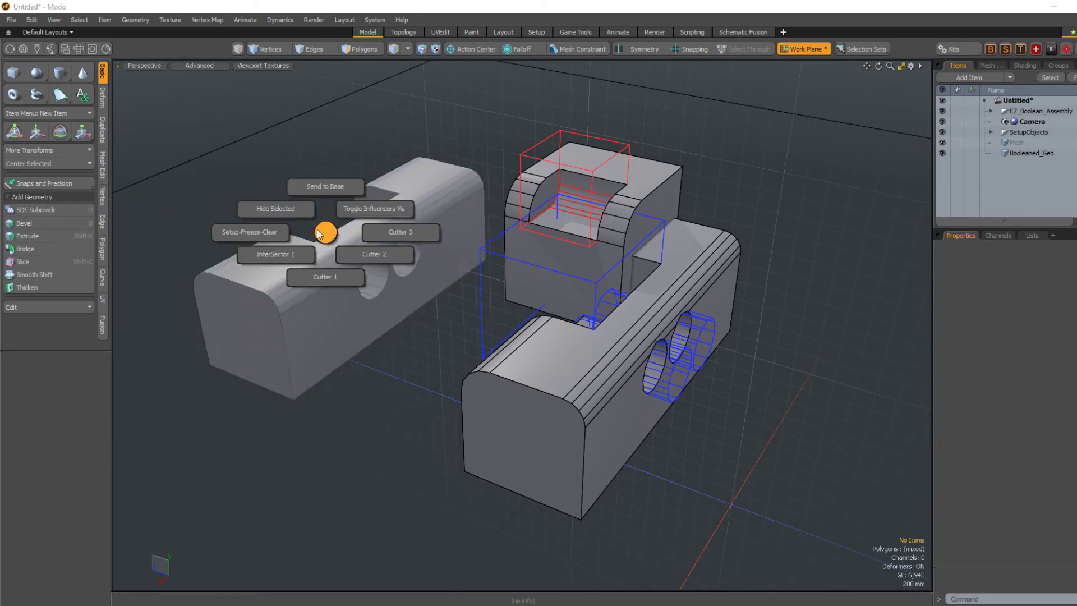
{"action": "left_click", "coordinate": [261, 237]}
{"action": "left_click", "coordinate": [214, 212]}
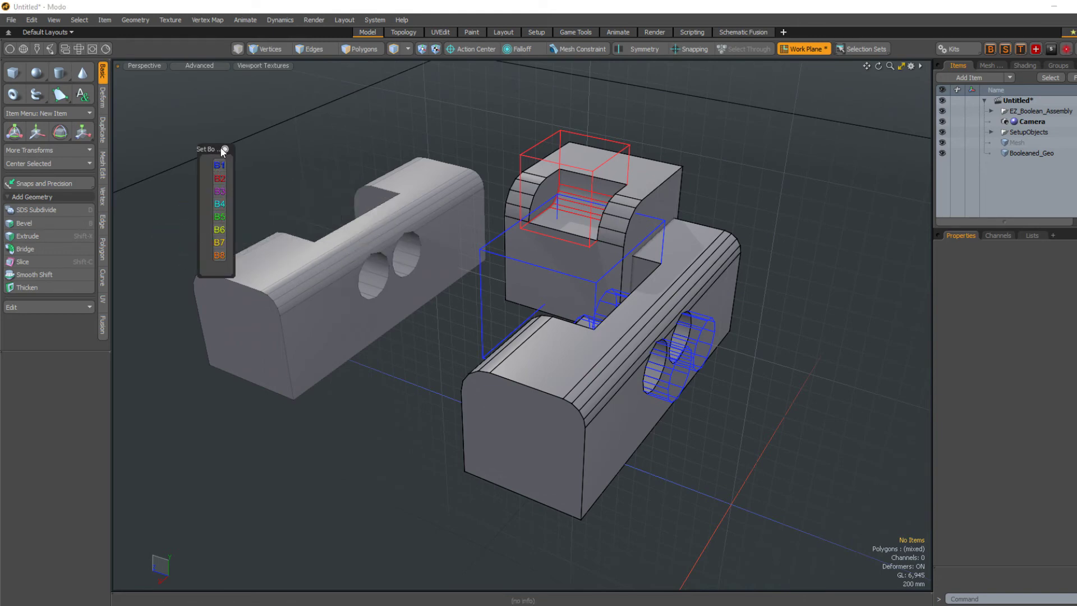
Freeze the upper notched block into new Booleaned_Geo geometry
{"action": "left_click_drag", "start_coordinate": [221, 148], "coordinate": [158, 134]}
{"action": "mouse_move", "coordinate": [239, 177]}
{"action": "left_mouse_down", "text": "alt"}
{"action": "mouse_move", "coordinate": [338, 188]}
{"action": "mouse_move", "coordinate": [362, 218]}
{"action": "left_mouse_up", "text": "alt"}
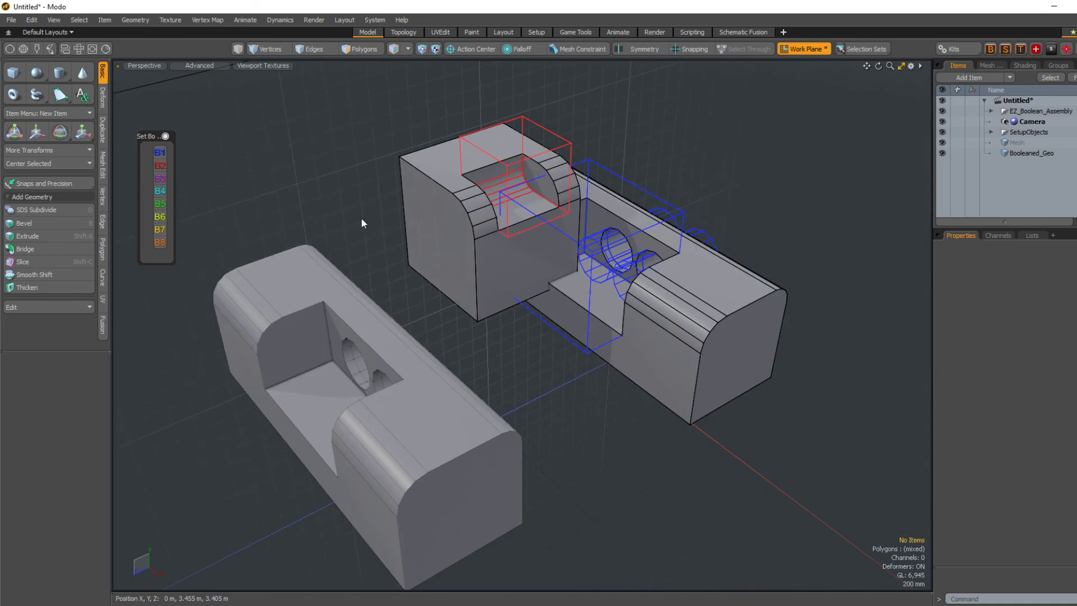
{"action": "left_click", "coordinate": [482, 198]}
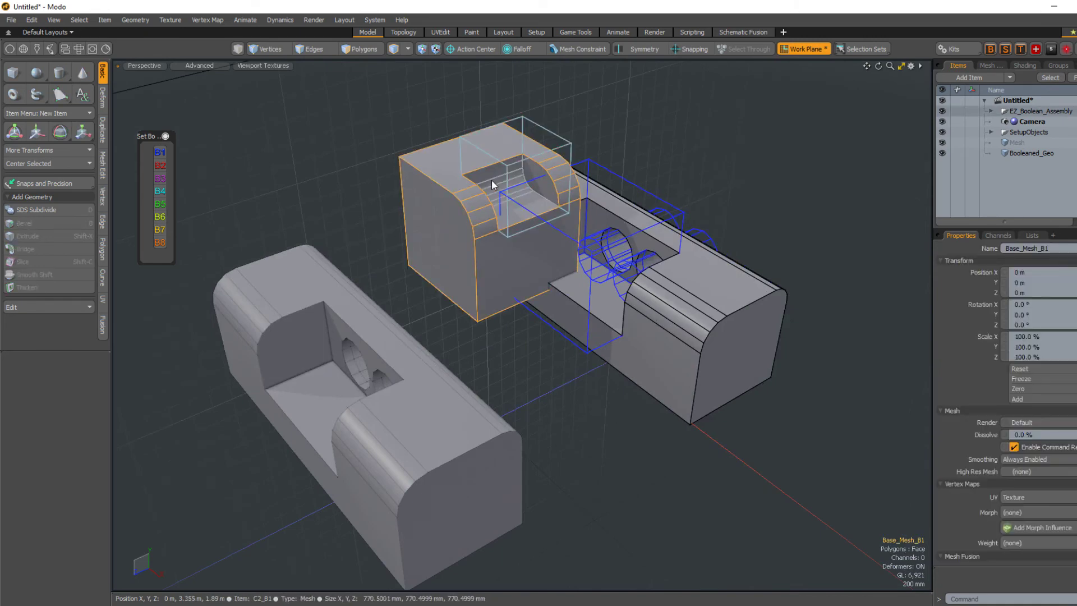
{"action": "scroll", "coordinate": [482, 199], "scroll_direction": "up", "scroll_amount": 2}
{"action": "key", "text": "3"}
{"action": "left_click", "coordinate": [487, 258]}
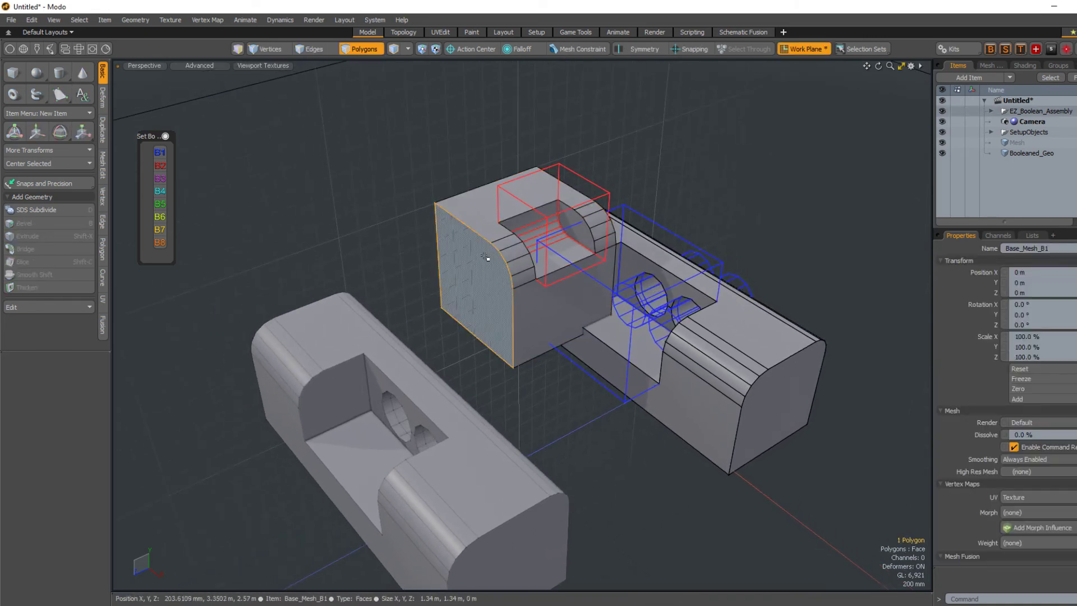
{"action": "key", "text": "shift+b"}
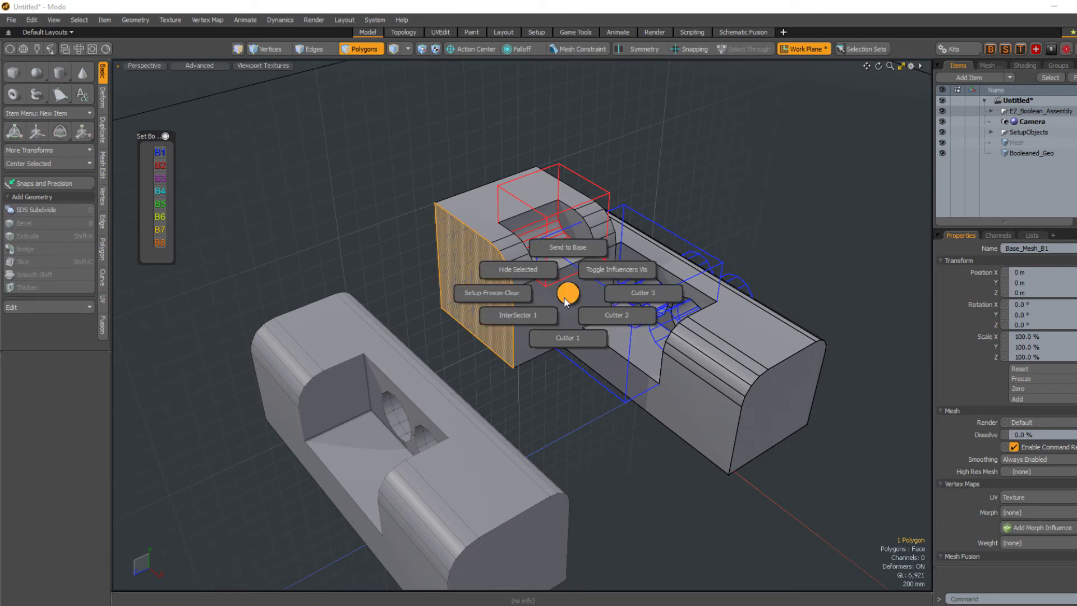
{"action": "left_click", "coordinate": [468, 293]}
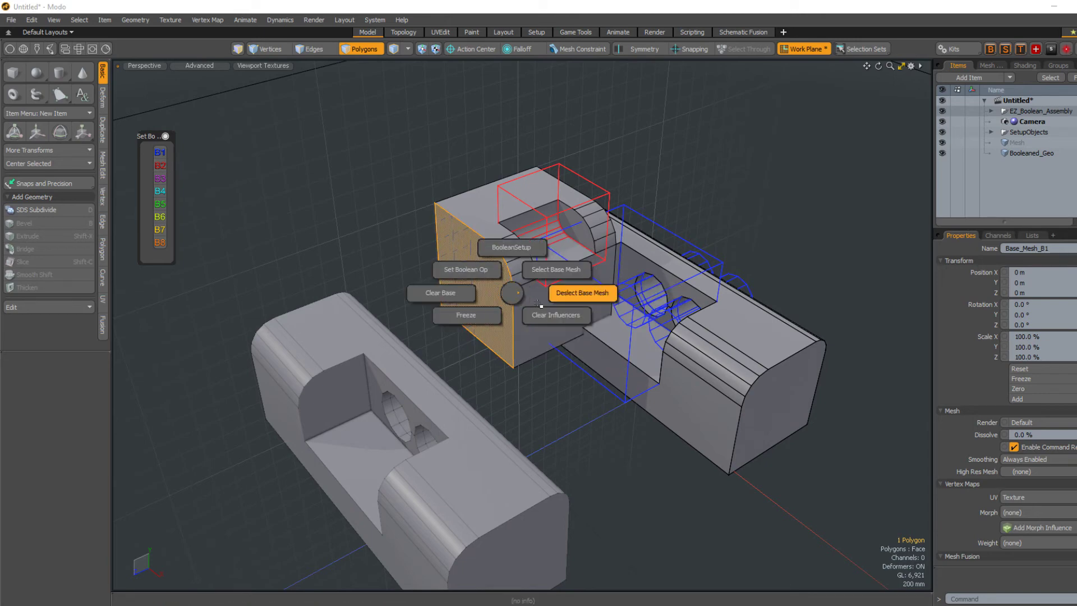
{"action": "left_click", "coordinate": [425, 306]}
Move the frozen block off to the left
{"action": "middle_click_drag", "start_coordinate": [421, 305], "coordinate": [587, 61]}
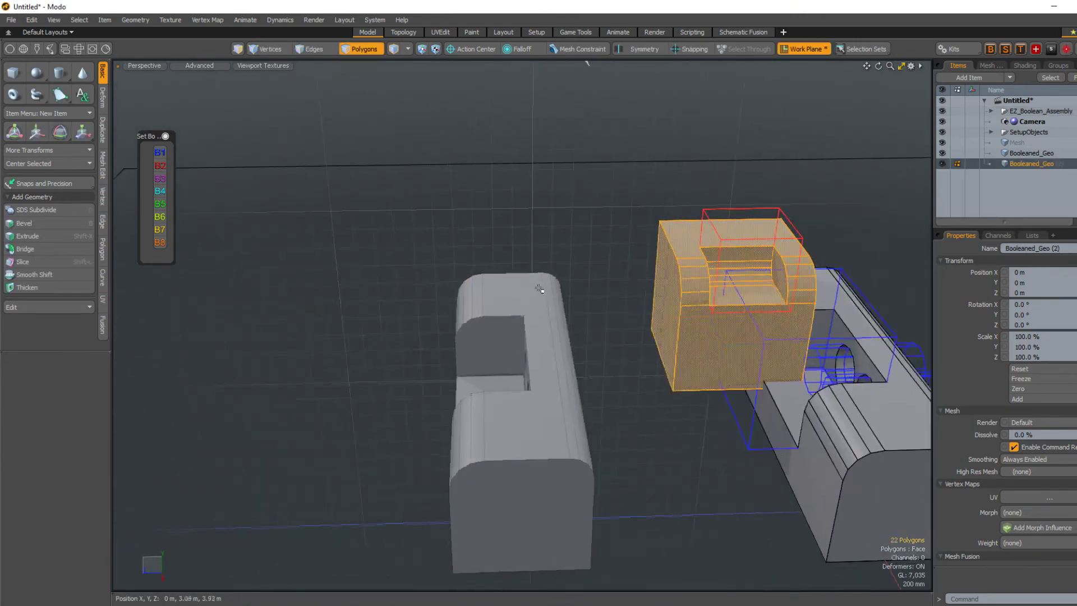
{"action": "key", "text": "w"}
{"action": "mouse_move", "coordinate": [587, 62]}
{"action": "left_mouse_down"}
{"action": "mouse_move", "coordinate": [589, 188]}
{"action": "mouse_move", "coordinate": [672, 244]}
{"action": "mouse_move", "coordinate": [483, 231]}
{"action": "mouse_move", "coordinate": [642, 271]}
{"action": "left_mouse_up"}
{"action": "key", "text": "q"}
Clear the assembly's boolean base and remove its cutter influencers
{"action": "key", "text": "5"}
{"action": "key", "text": "ctrl+b"}
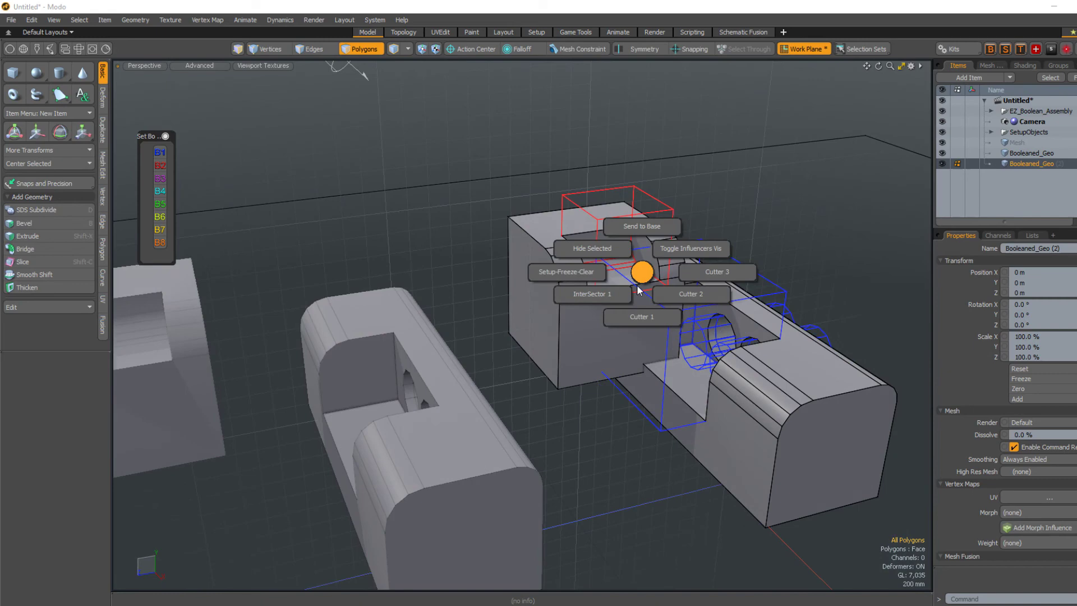
{"action": "left_click", "coordinate": [593, 278]}
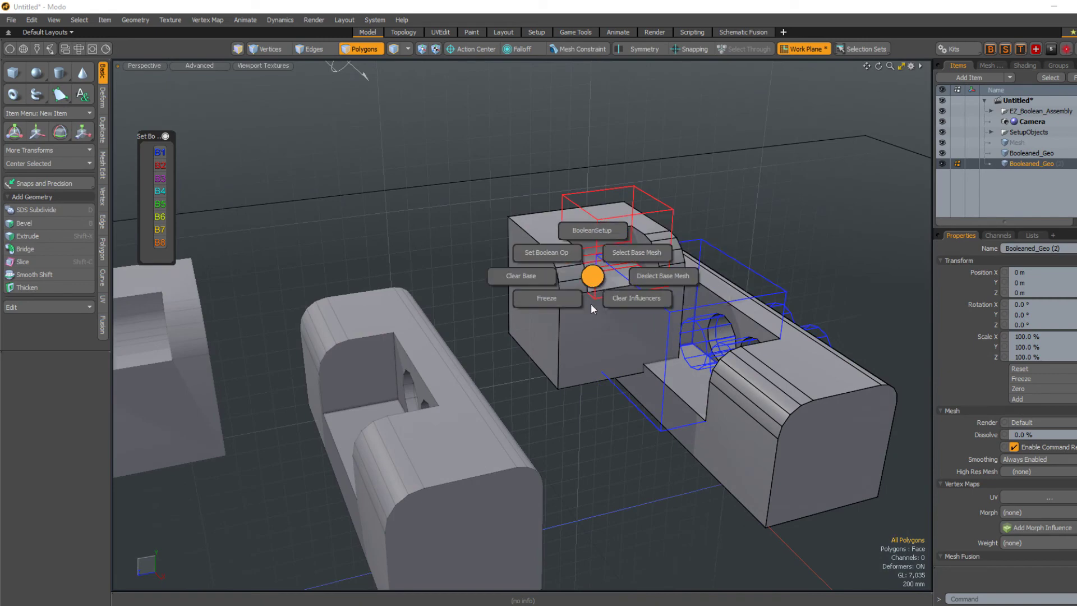
{"action": "left_click", "coordinate": [527, 290]}
{"action": "key", "text": "ctrl+b"}
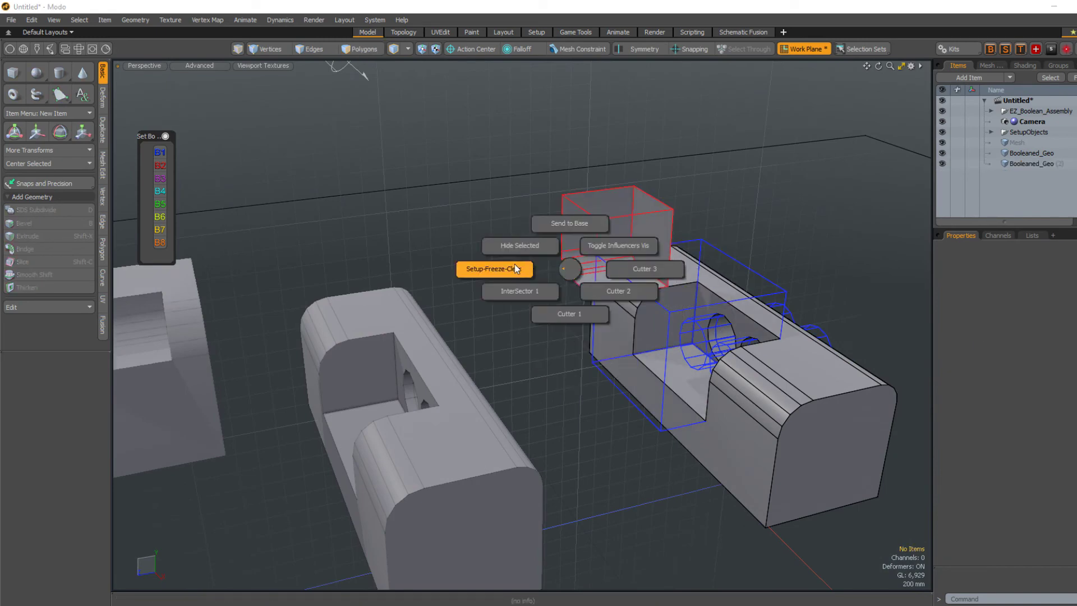
{"action": "left_click", "coordinate": [554, 285]}
{"action": "mouse_move", "coordinate": [554, 285]}
{"action": "left_mouse_down", "text": "alt"}
{"action": "mouse_move", "coordinate": [621, 314]}
{"action": "mouse_move", "coordinate": [685, 142]}
{"action": "left_mouse_up", "text": "alt"}
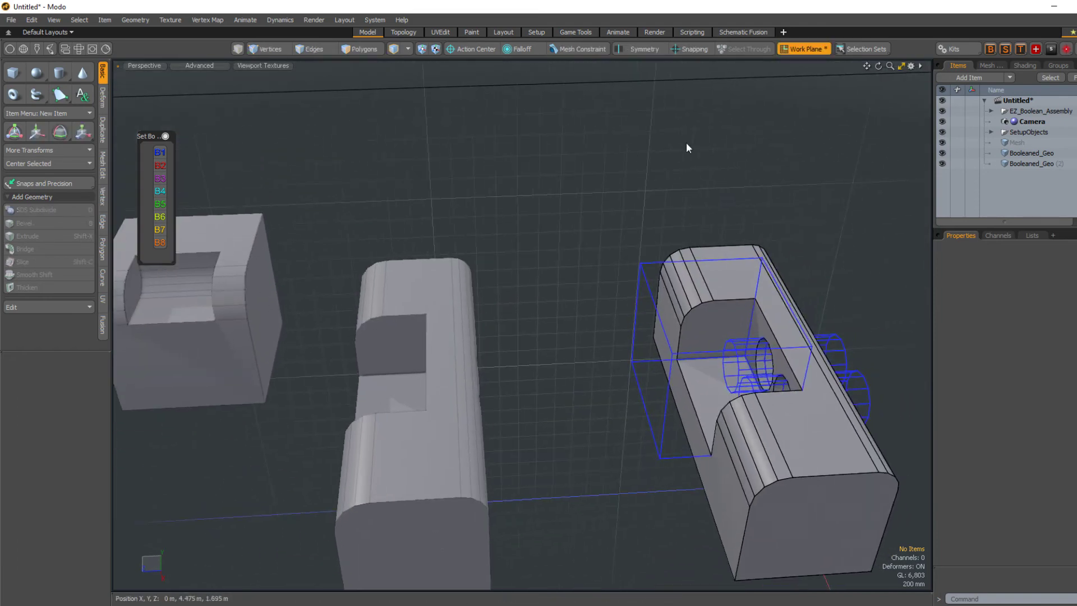
Draw a new cube above the blocks and make it the boolean base
{"action": "left_click", "coordinate": [1039, 141]}
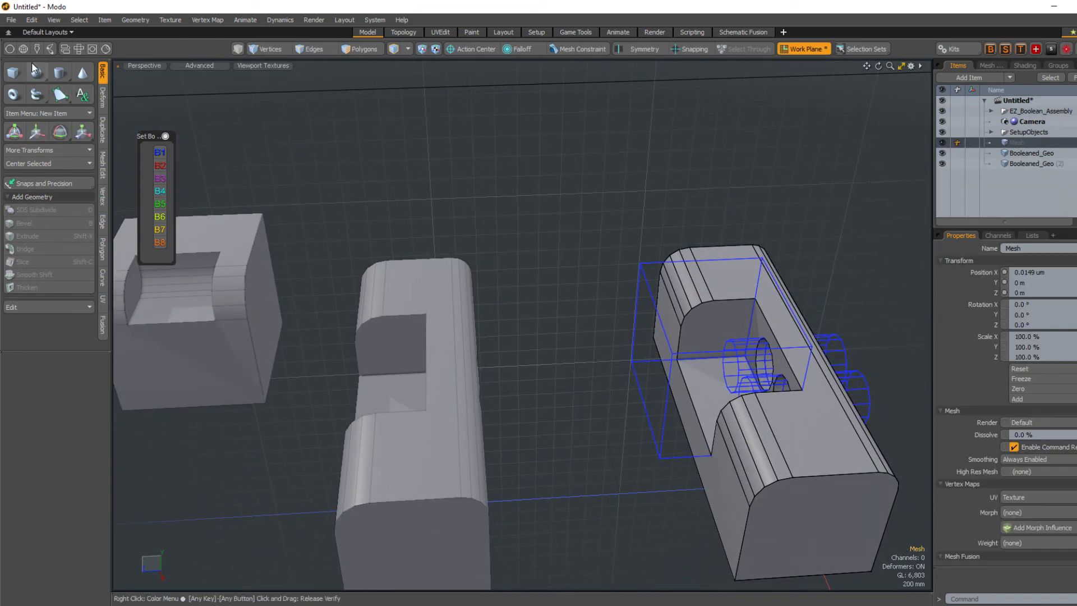
{"action": "left_click", "coordinate": [15, 73]}
{"action": "left_click_drag", "start_coordinate": [543, 193], "coordinate": [552, 211]}
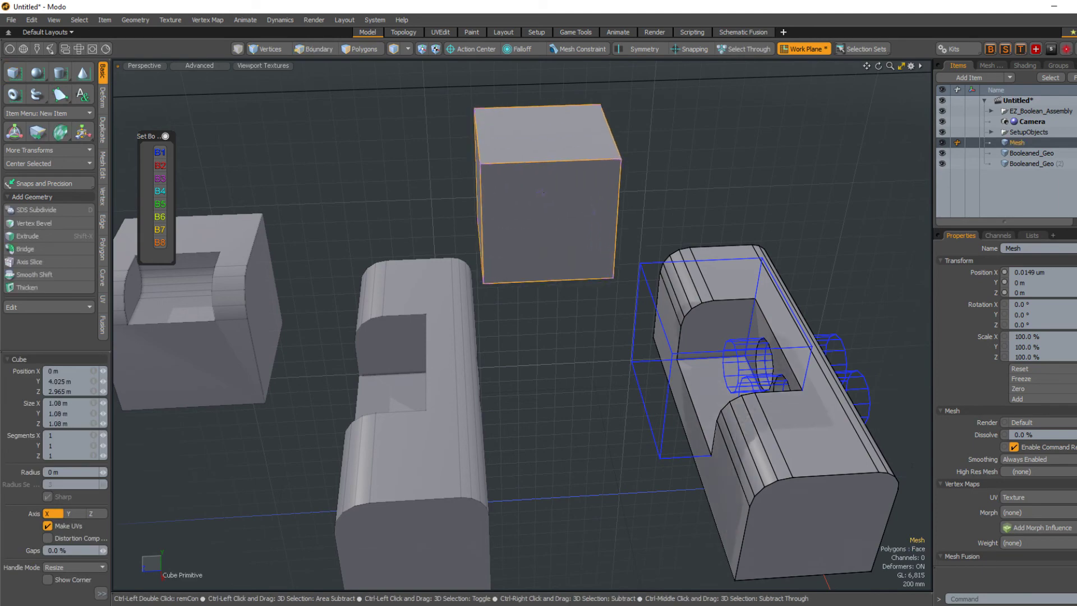
{"action": "key", "text": "3"}
{"action": "double_click", "coordinate": [549, 213]}
{"action": "key", "text": "ctrl+b"}
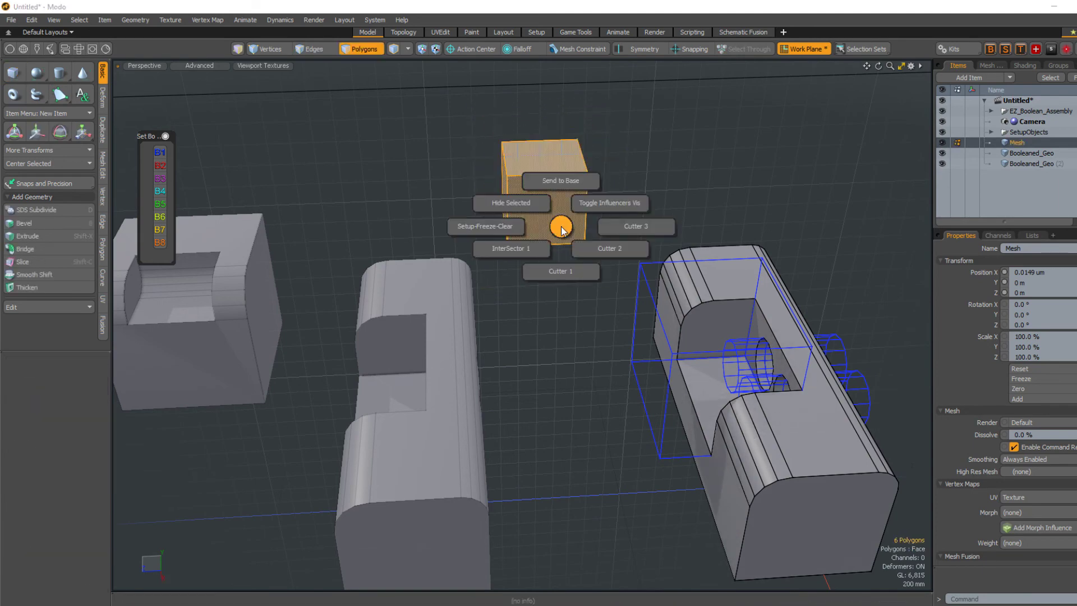
{"action": "left_click", "coordinate": [553, 181]}
Draw a cylinder beside the cube and set it as Cutter 1
{"action": "middle_click_drag", "start_coordinate": [280, 181], "coordinate": [379, 177]}
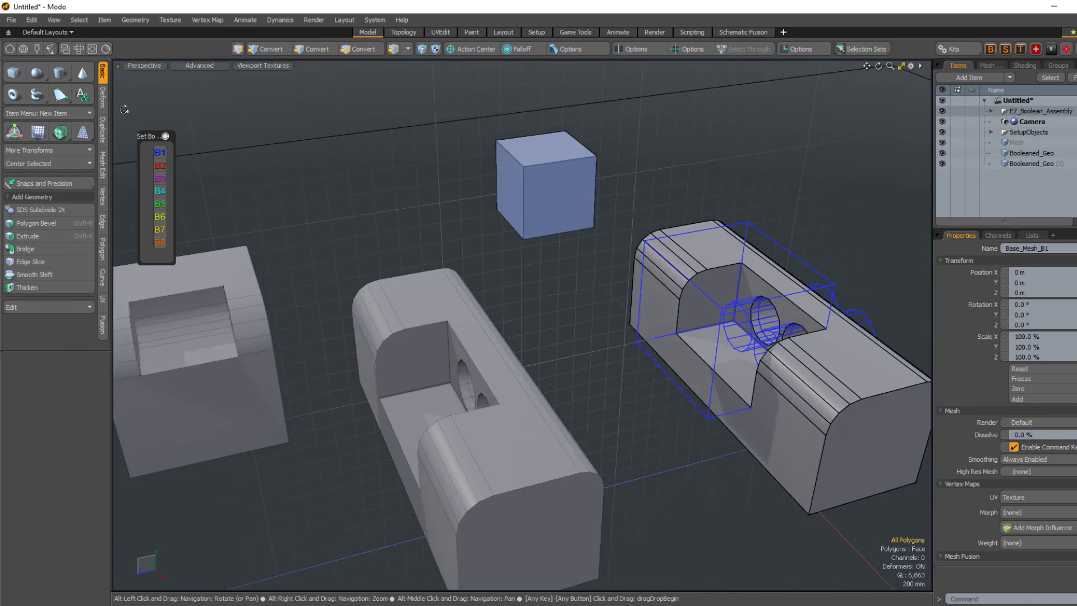
{"action": "left_click", "coordinate": [59, 74]}
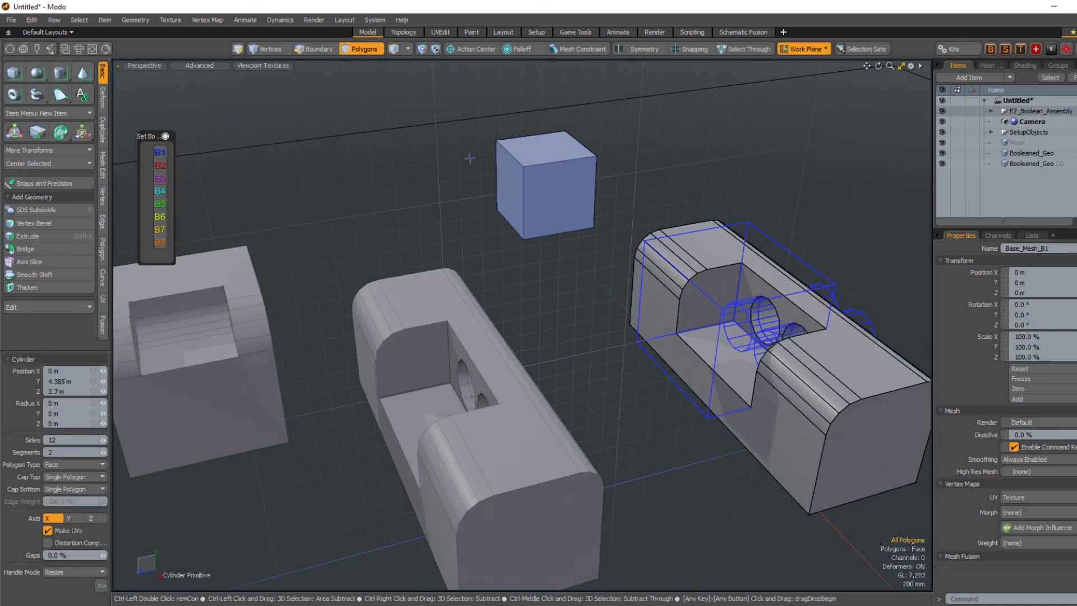
{"action": "left_click_drag", "start_coordinate": [466, 175], "coordinate": [492, 181]}
{"action": "key", "text": "space"}
{"action": "left_click", "coordinate": [487, 173]}
{"action": "double_click", "coordinate": [486, 174]}
{"action": "key", "text": "ctrl+b"}
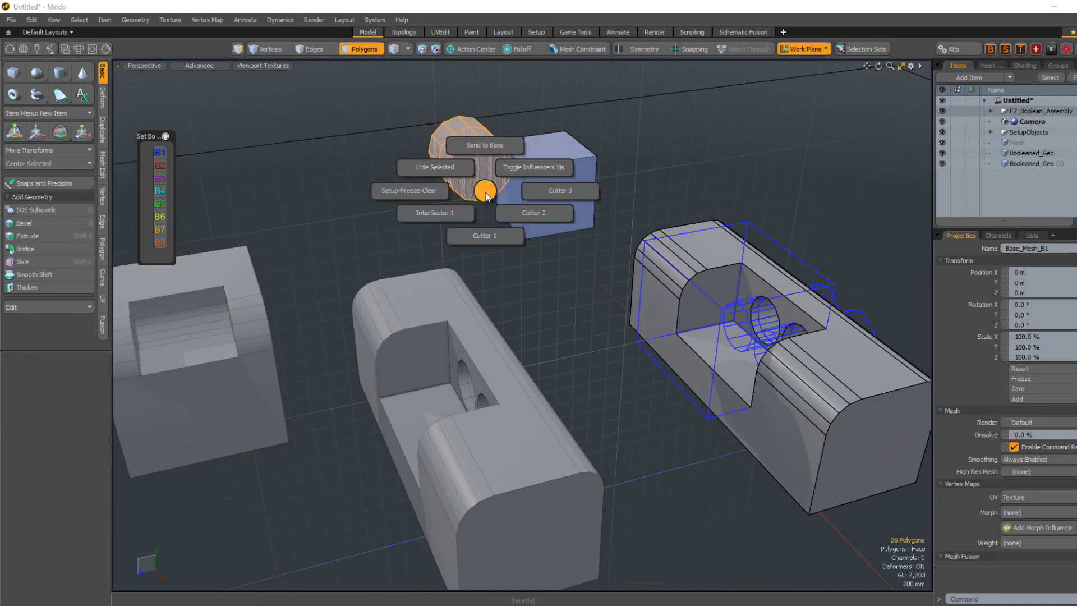
{"action": "left_click", "coordinate": [486, 223]}
Sink the cylinder cutter into the cube's top and set Position X to 140 mm
{"action": "middle_click_drag", "start_coordinate": [481, 224], "coordinate": [480, 242]}
{"action": "key", "text": "y"}
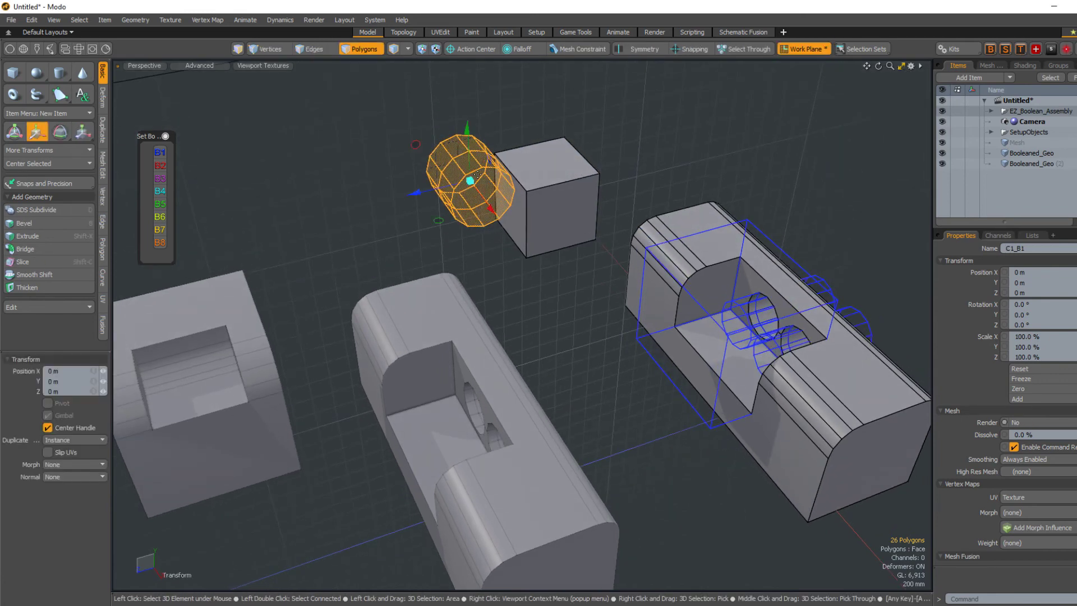
{"action": "left_click_drag", "start_coordinate": [436, 190], "coordinate": [484, 168]}
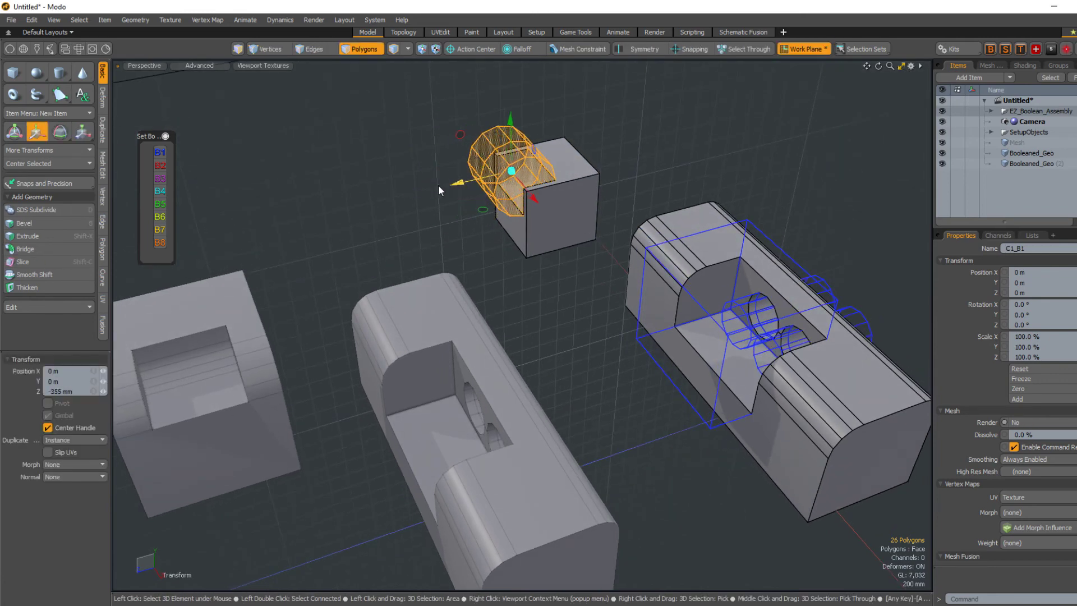
{"action": "key", "text": "q"}
{"action": "left_click_drag", "start_coordinate": [423, 244], "coordinate": [427, 236], "text": "alt"}
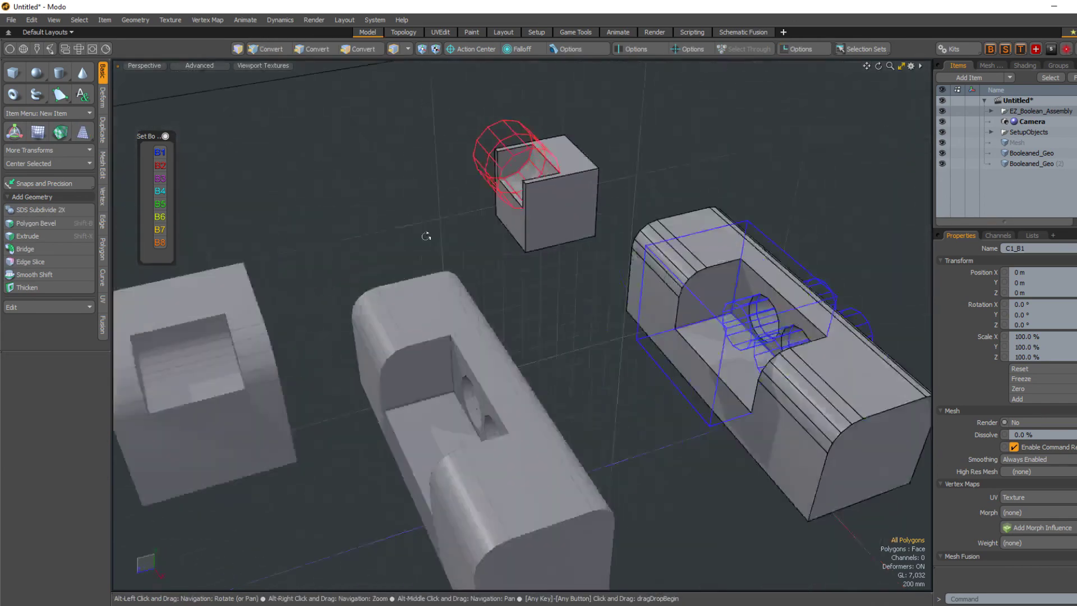
{"action": "key", "text": "3"}
{"action": "key", "text": "y"}
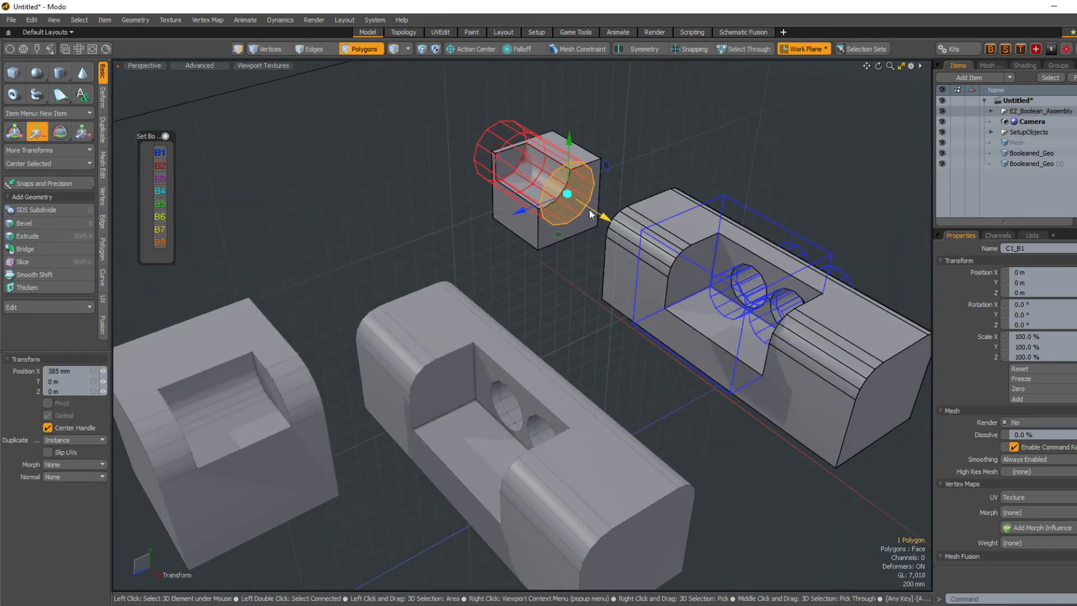
{"action": "double_click", "coordinate": [531, 139]}
{"action": "left_click_drag", "start_coordinate": [530, 137], "coordinate": [503, 175]}
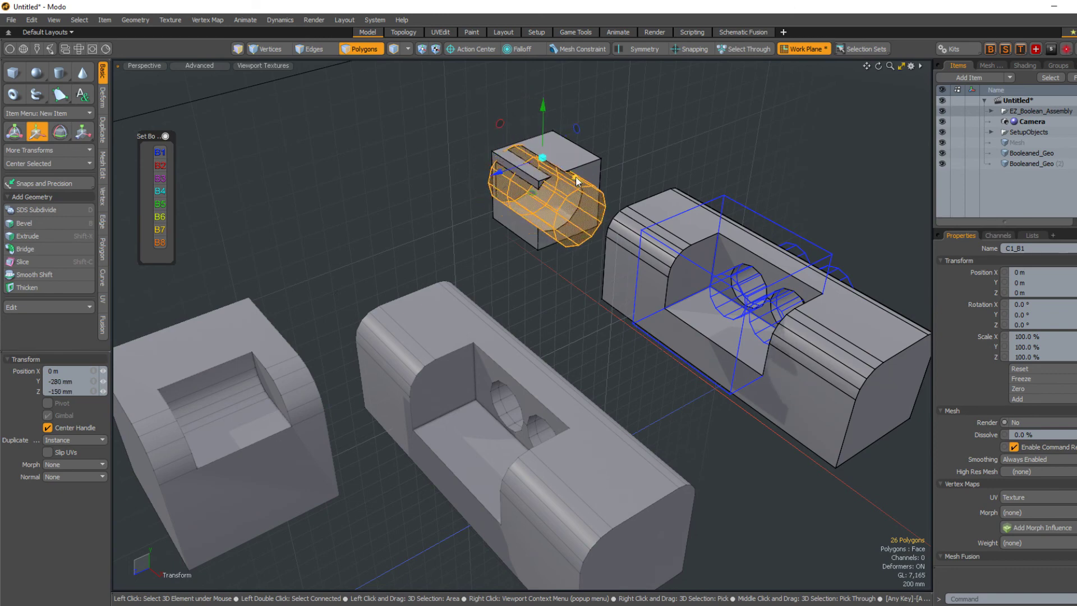
{"action": "type", "text": "140"}
{"action": "key", "text": "Return"}
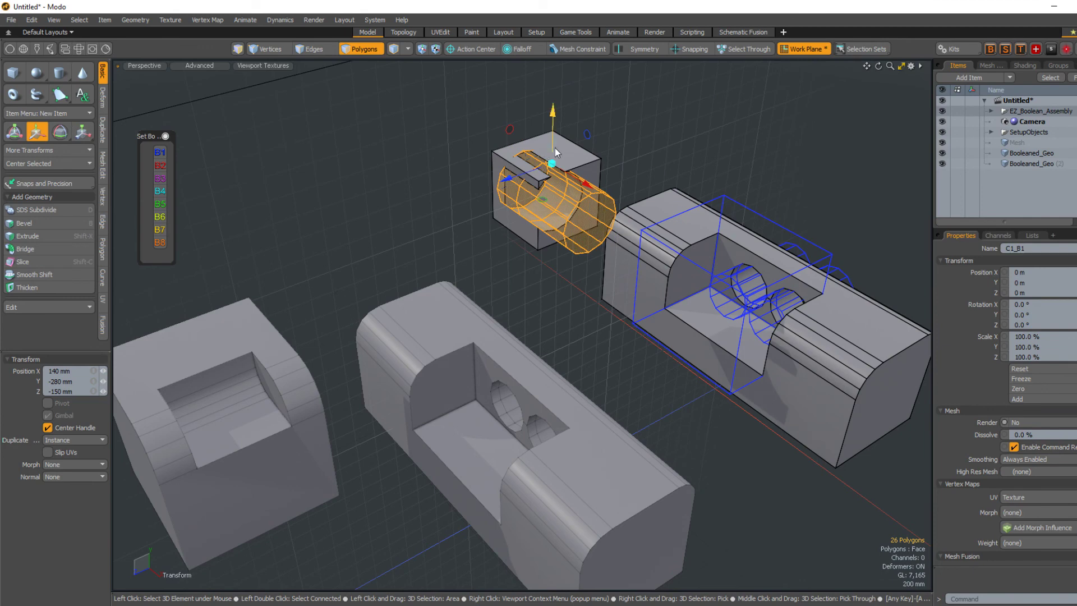
Start a RenderP preview render and orbit to view the cut cube
{"action": "left_click", "coordinate": [653, 101]}
{"action": "right_click", "coordinate": [716, 156]}
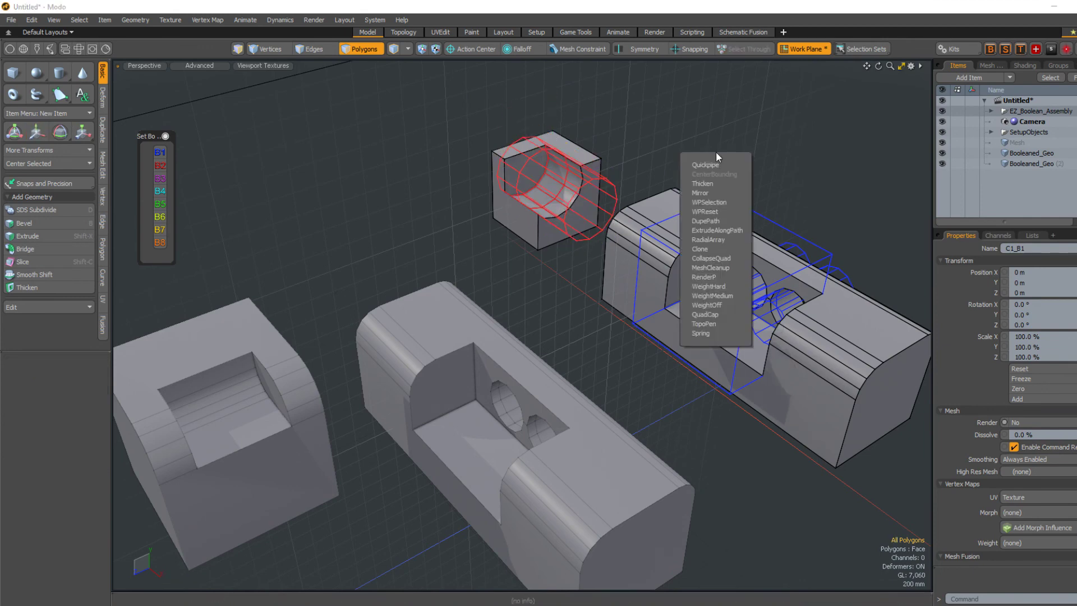
{"action": "left_click", "coordinate": [720, 277]}
{"action": "left_click", "coordinate": [886, 245]}
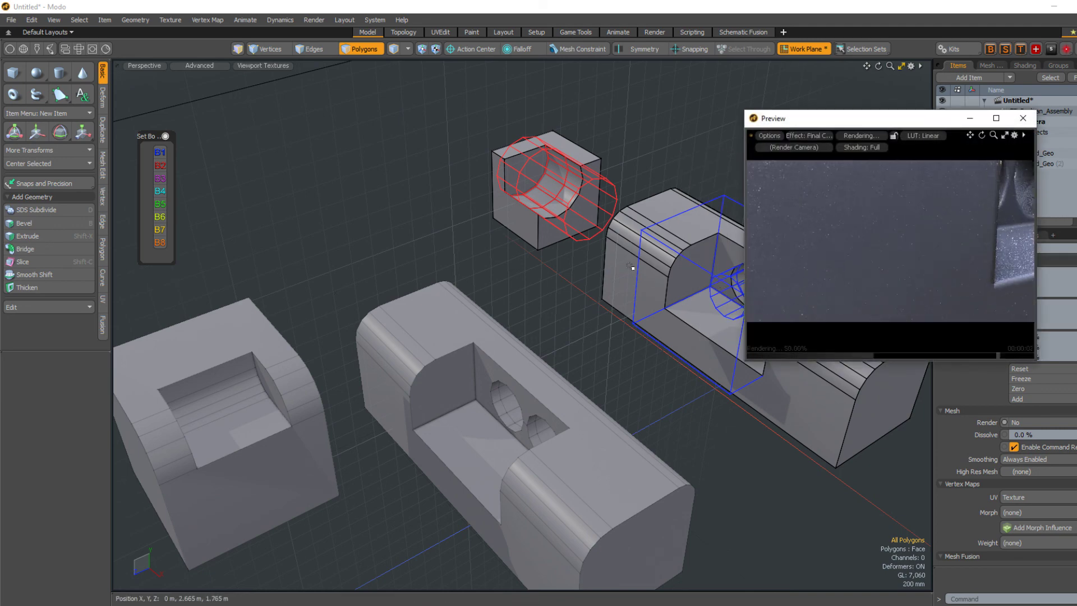
{"action": "key", "text": "shift+a"}
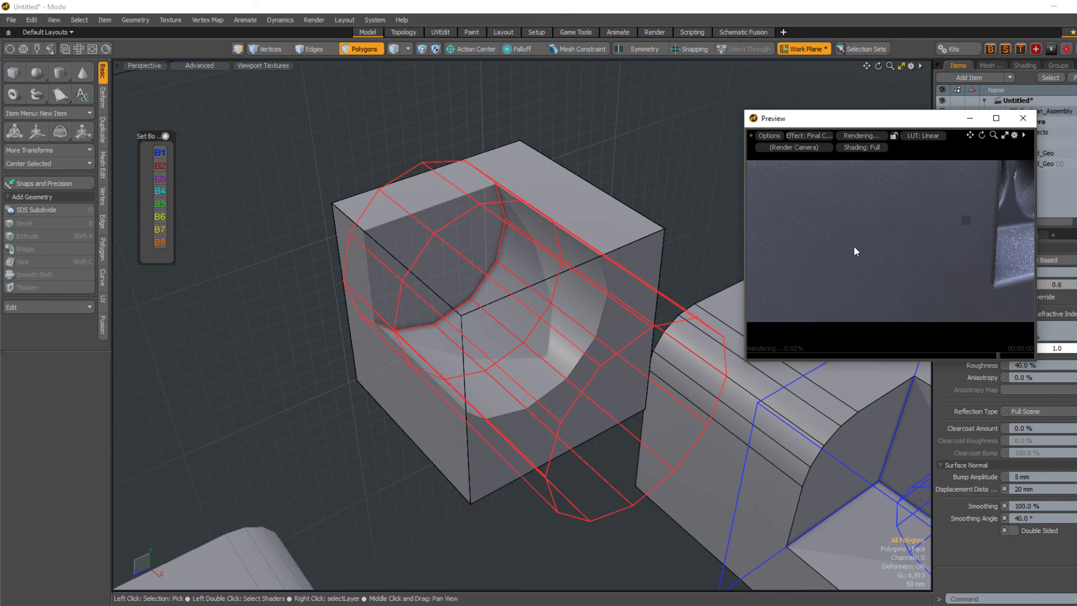
{"action": "mouse_move", "coordinate": [854, 252]}
{"action": "left_mouse_down", "text": "alt"}
{"action": "mouse_move", "coordinate": [884, 266]}
{"action": "mouse_move", "coordinate": [882, 246]}
{"action": "mouse_move", "coordinate": [771, 217]}
{"action": "mouse_move", "coordinate": [854, 149]}
{"action": "mouse_move", "coordinate": [761, 86]}
{"action": "left_mouse_up", "text": "alt"}
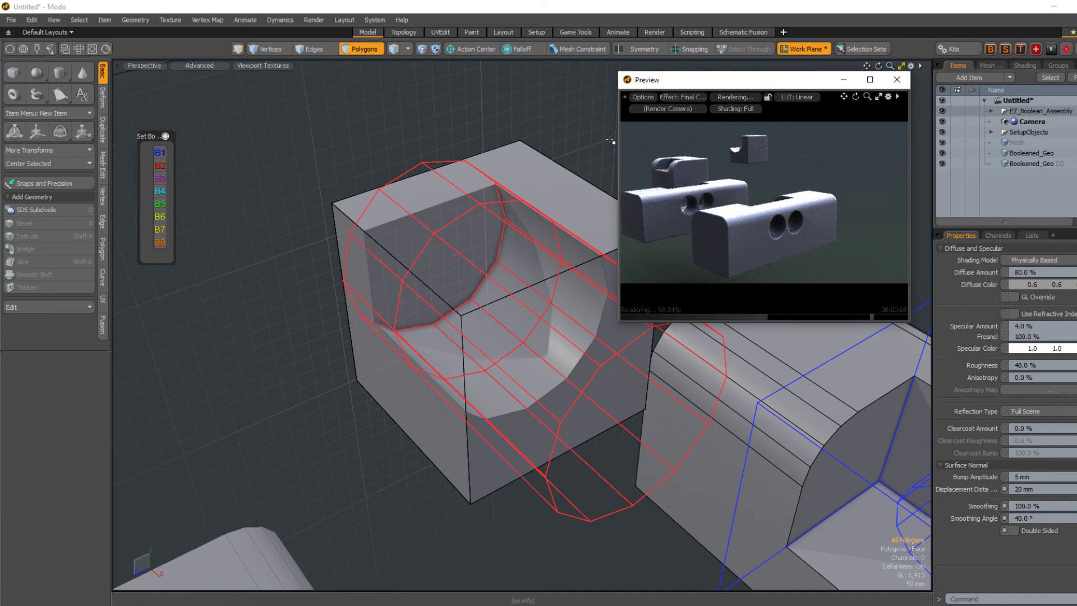
{"action": "scroll", "coordinate": [474, 232], "scroll_direction": "down", "scroll_amount": 3}
{"action": "scroll", "coordinate": [474, 232], "scroll_direction": "down", "scroll_amount": 3}
{"action": "left_click_drag", "start_coordinate": [474, 232], "coordinate": [311, 181], "text": "alt"}
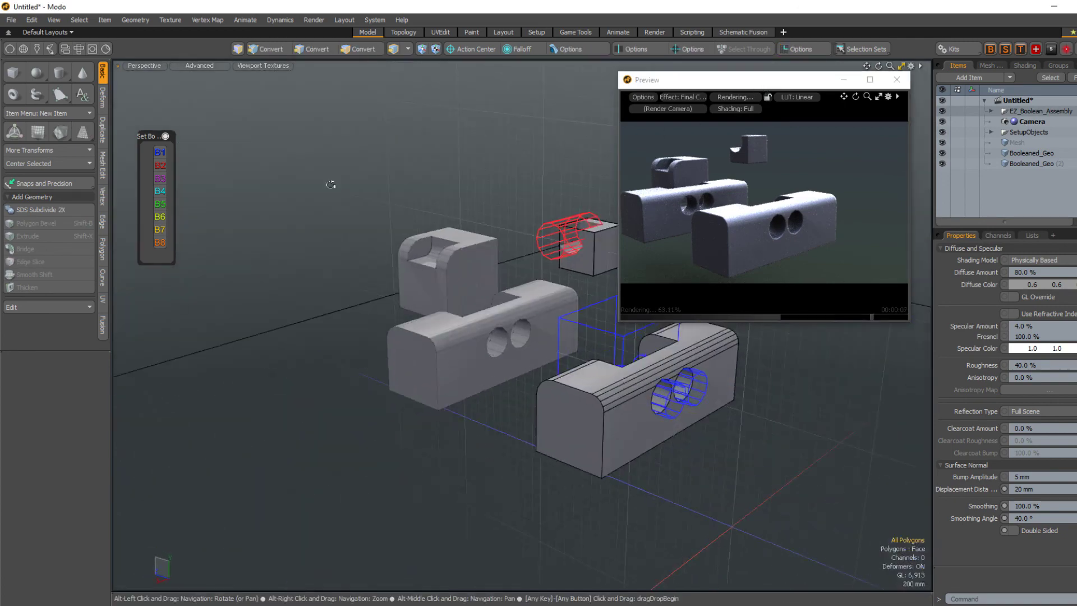
{"action": "scroll", "coordinate": [510, 232], "scroll_direction": "up", "scroll_amount": 3}
{"action": "scroll", "coordinate": [510, 231], "scroll_direction": "up", "scroll_amount": 2}
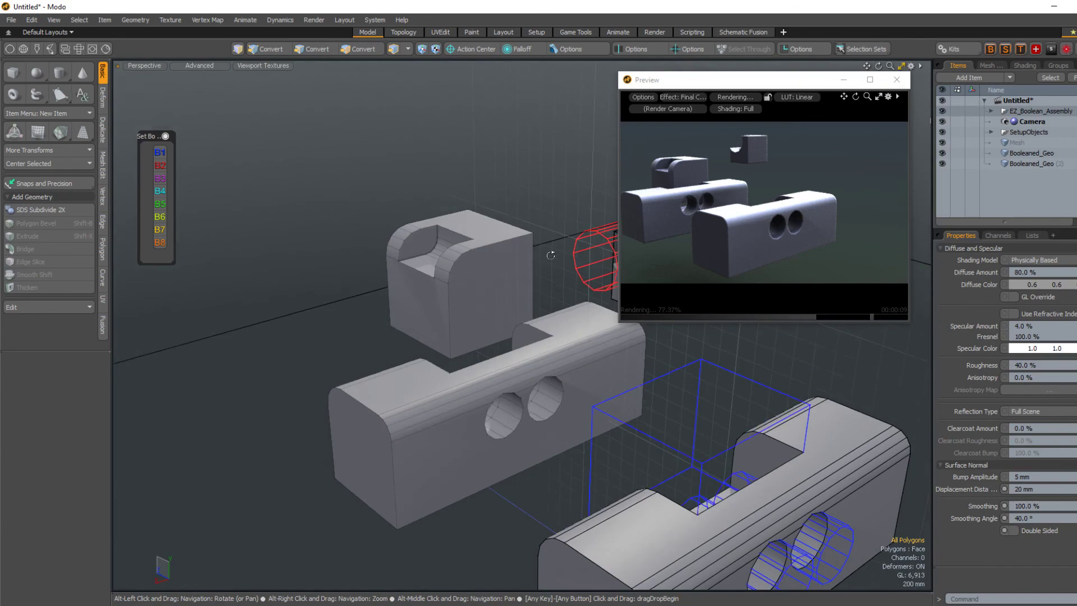